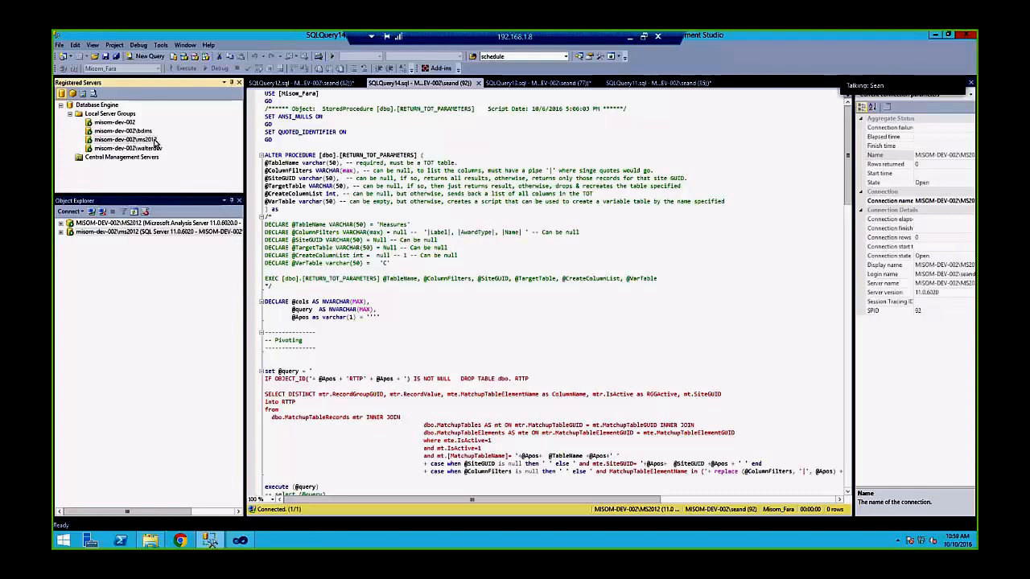
Select the misom-dev-002\ms2012 registered server, cancelling the accidental rename of its name
{"action": "left_click", "coordinate": [155, 142]}
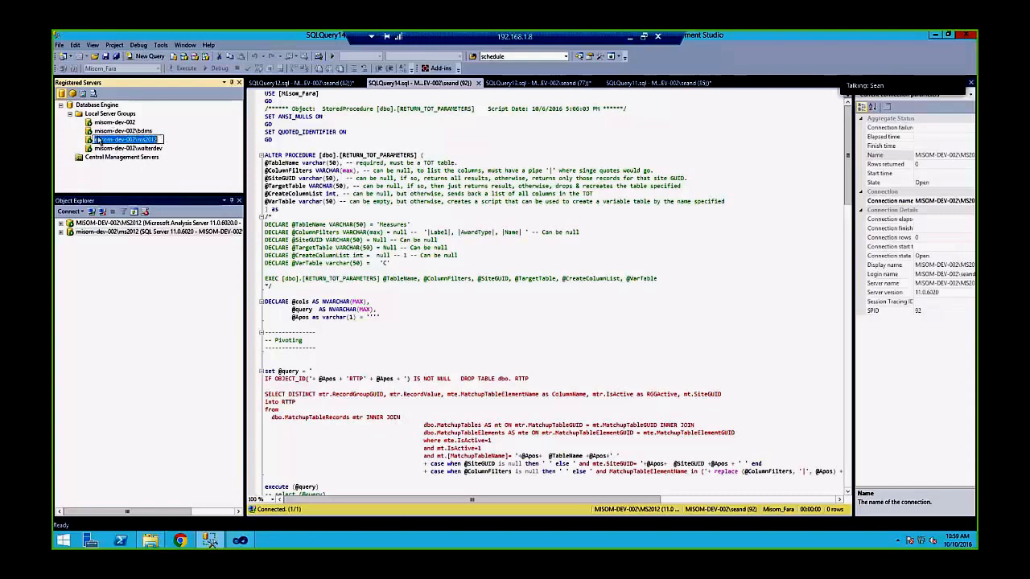
{"action": "left_click", "coordinate": [99, 133]}
{"action": "left_click", "coordinate": [103, 141]}
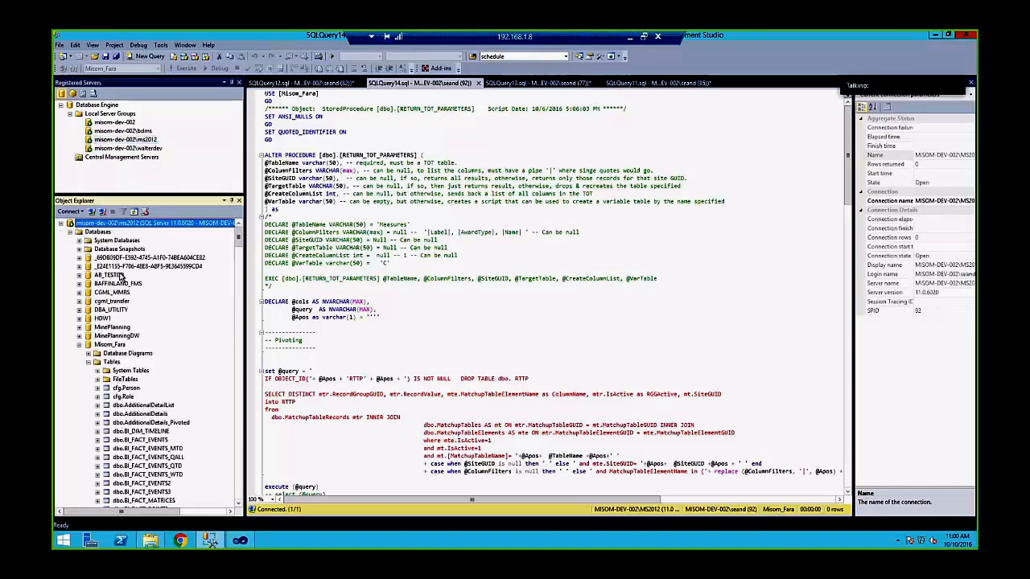
Re-expand Misom_Fara, collapse Programmability, and expand its Tables folder
{"action": "left_click", "coordinate": [80, 344]}
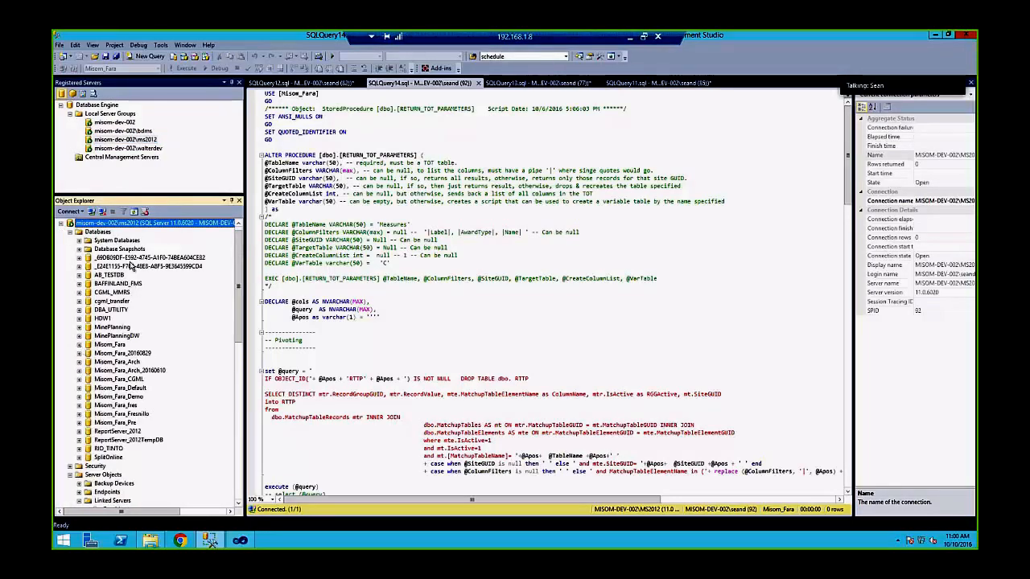
{"action": "left_click", "coordinate": [109, 344]}
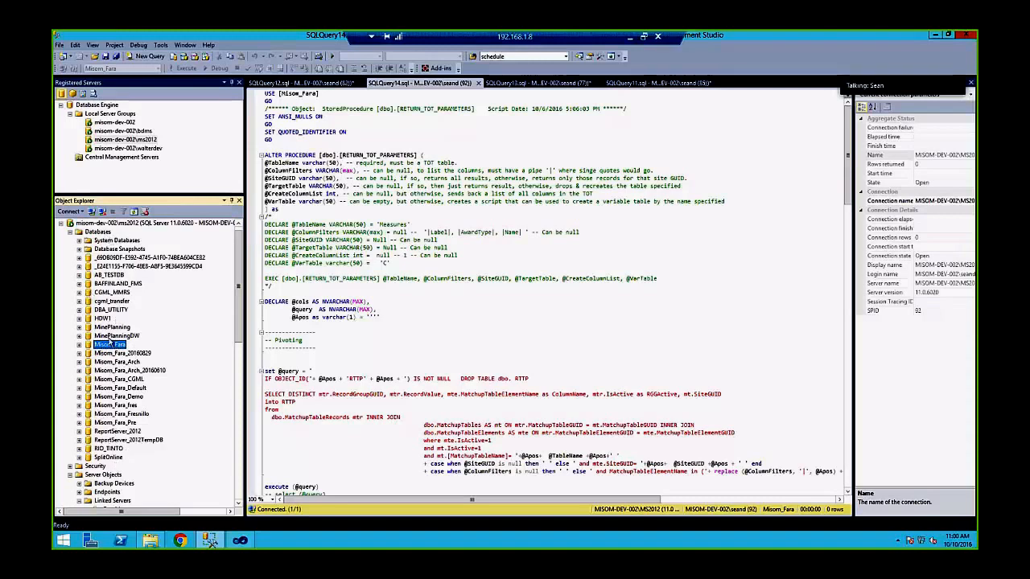
{"action": "left_click", "coordinate": [79, 348]}
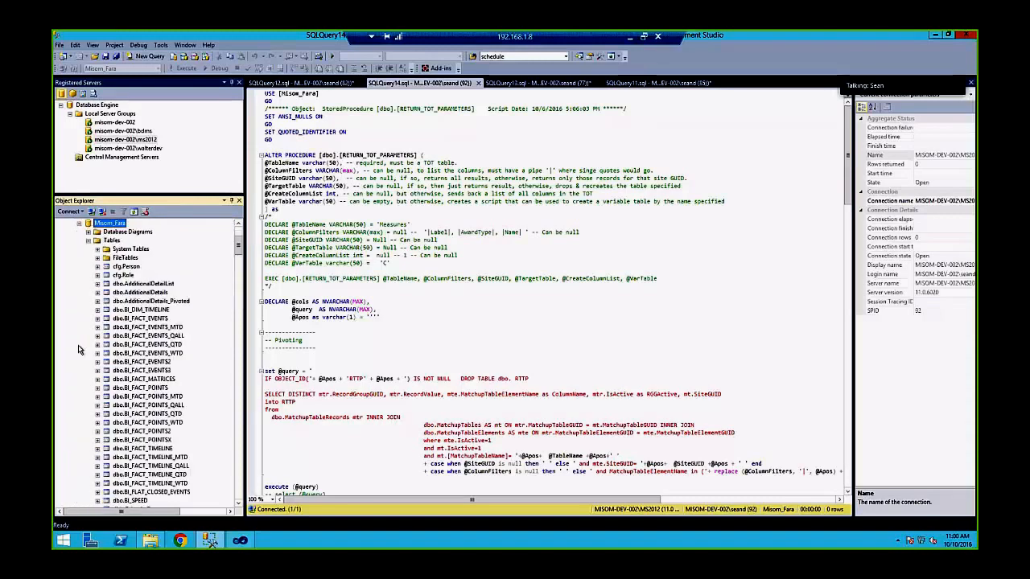
{"action": "left_click", "coordinate": [88, 241]}
{"action": "left_click", "coordinate": [89, 266]}
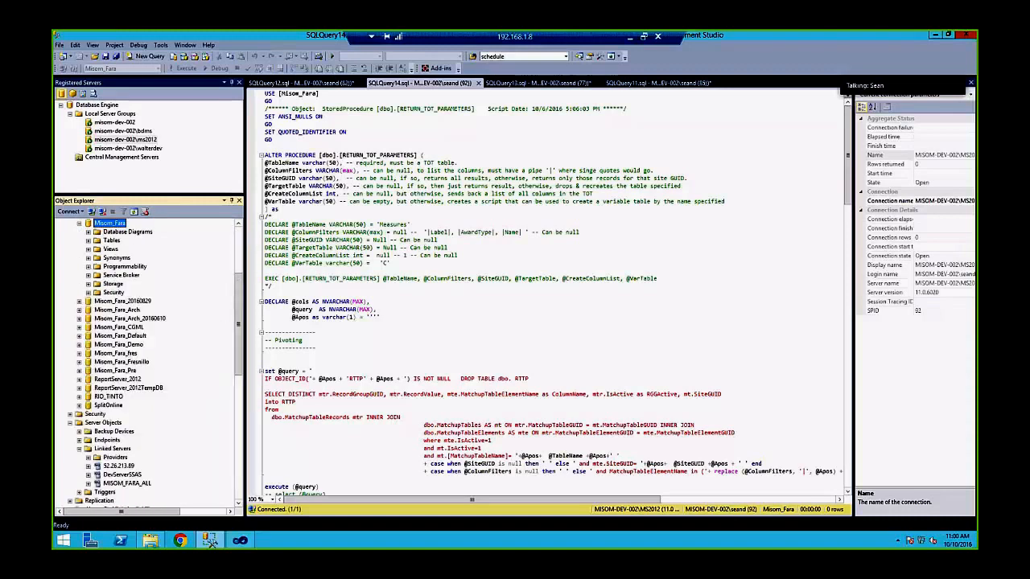
{"action": "scroll", "coordinate": [156, 350], "scroll_direction": "up", "scroll_amount": 2}
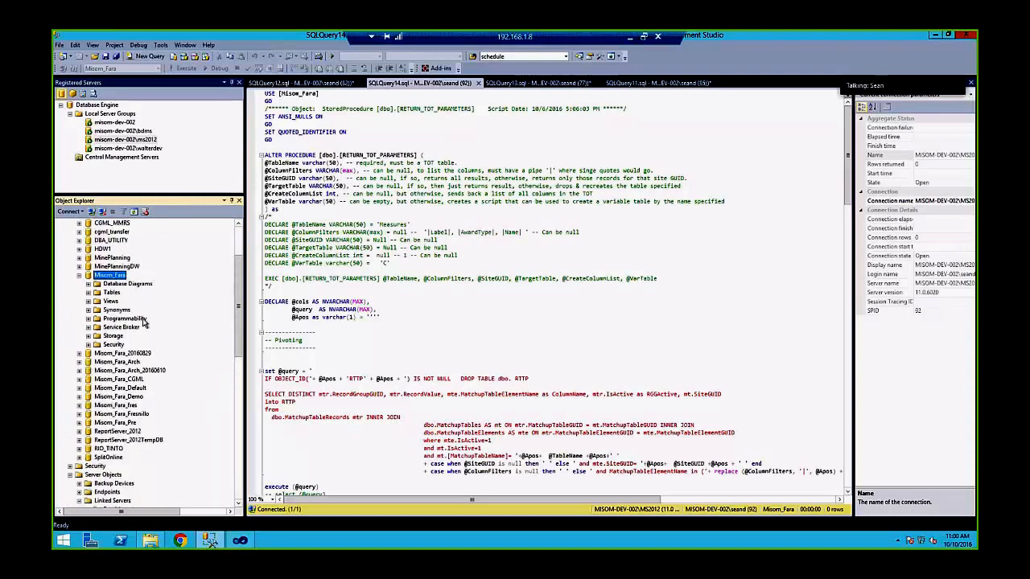
{"action": "left_click", "coordinate": [88, 293]}
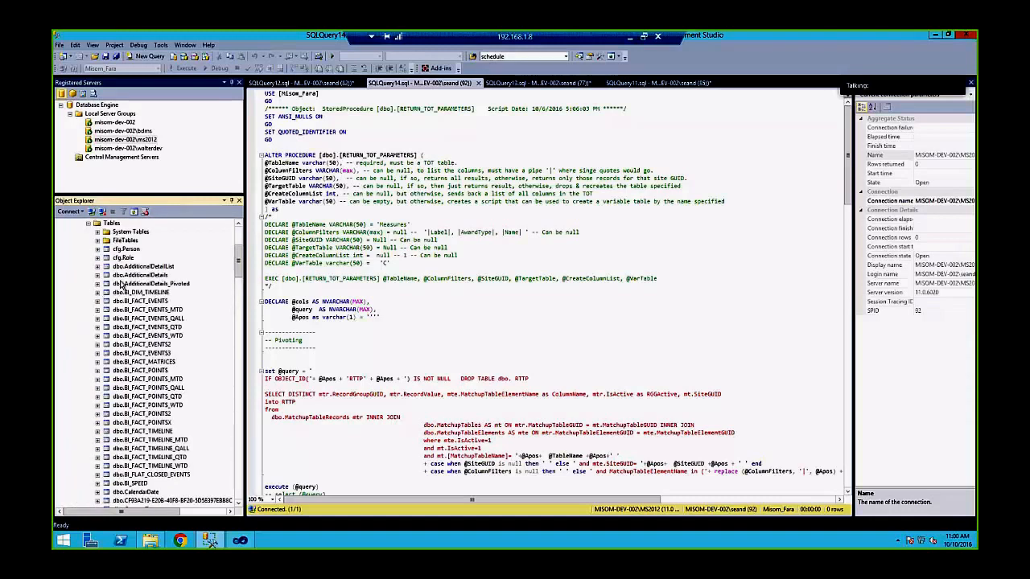
Scroll the table list, check Events and EventPointDetails, and select the Points table
{"action": "scroll", "coordinate": [121, 283], "scroll_direction": "up", "scroll_amount": 1}
{"action": "scroll", "coordinate": [120, 283], "scroll_direction": "down", "scroll_amount": 5}
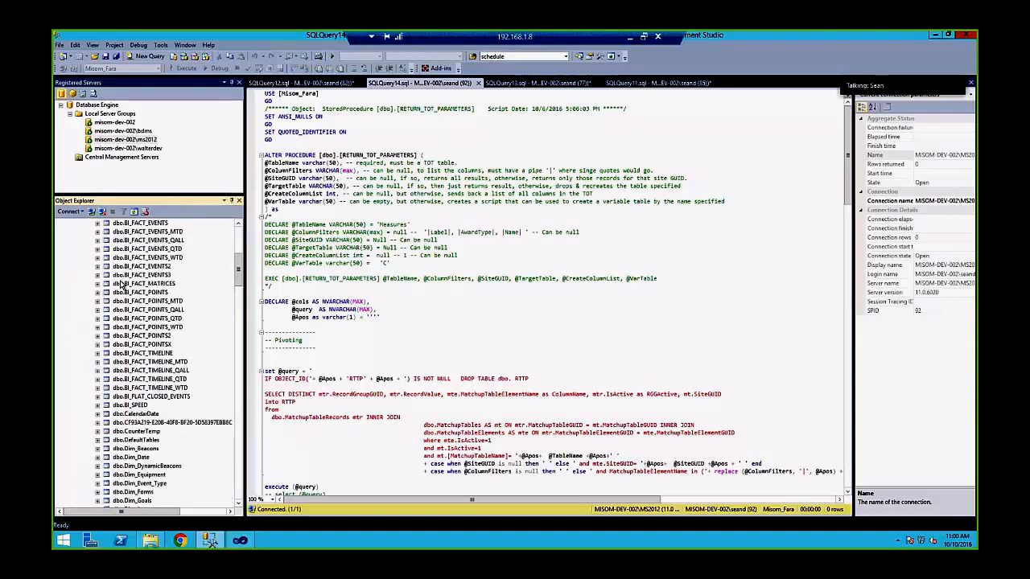
{"action": "scroll", "coordinate": [119, 283], "scroll_direction": "down", "scroll_amount": 10}
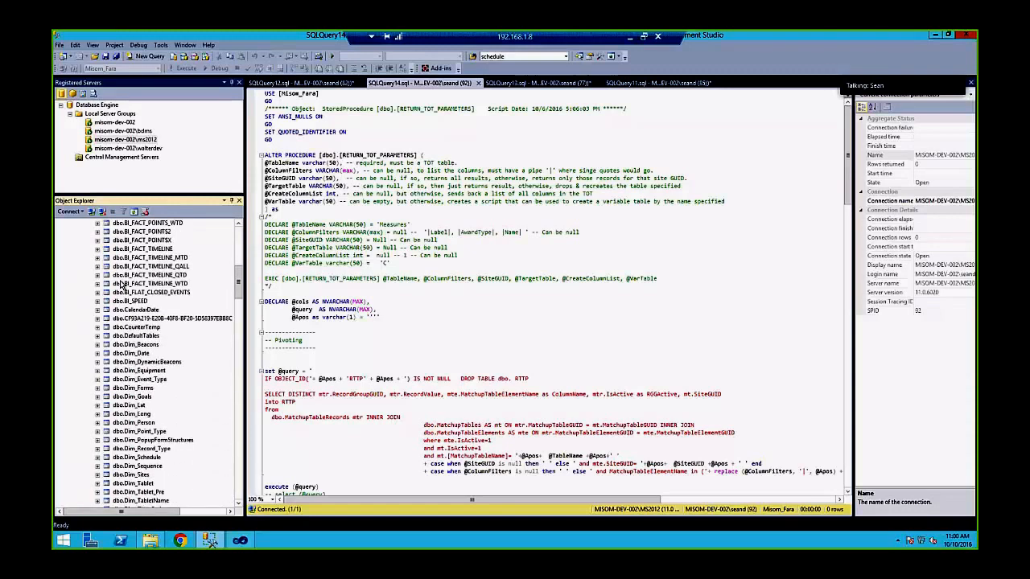
{"action": "scroll", "coordinate": [118, 285], "scroll_direction": "down", "scroll_amount": 11}
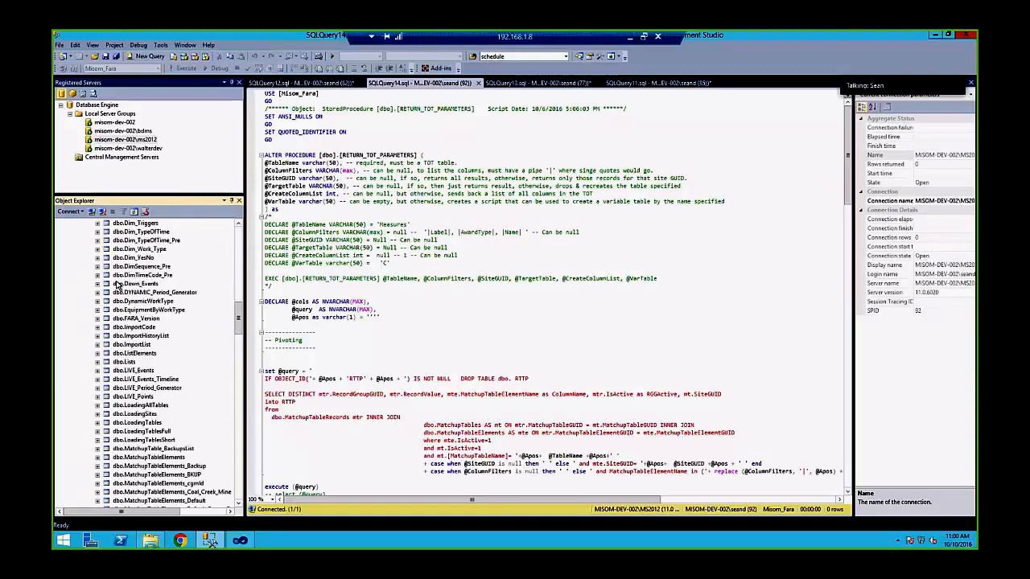
{"action": "scroll", "coordinate": [118, 285], "scroll_direction": "down", "scroll_amount": 13}
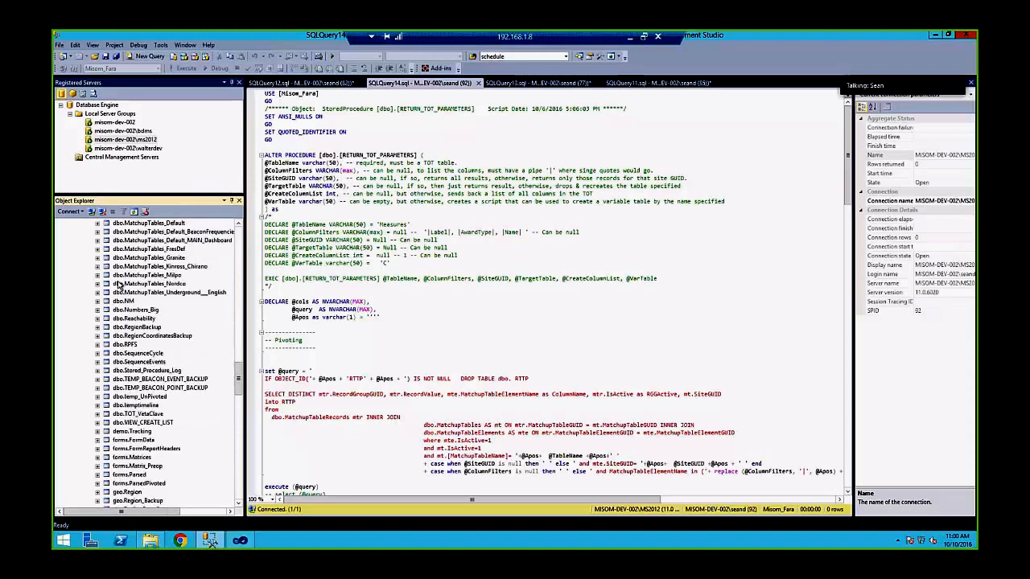
{"action": "scroll", "coordinate": [118, 285], "scroll_direction": "up", "scroll_amount": 11}
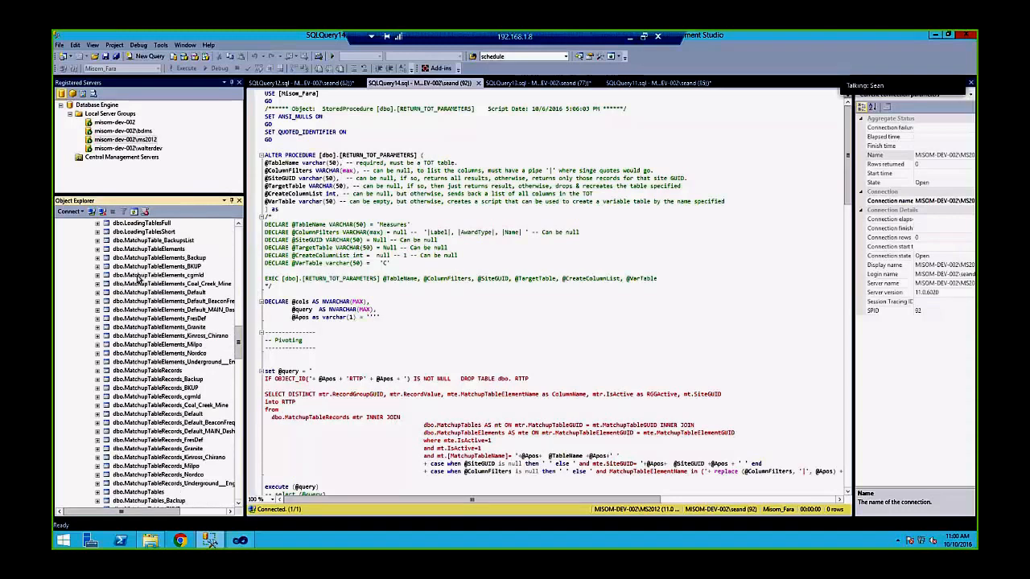
{"action": "scroll", "coordinate": [173, 276], "scroll_direction": "down", "scroll_amount": 9}
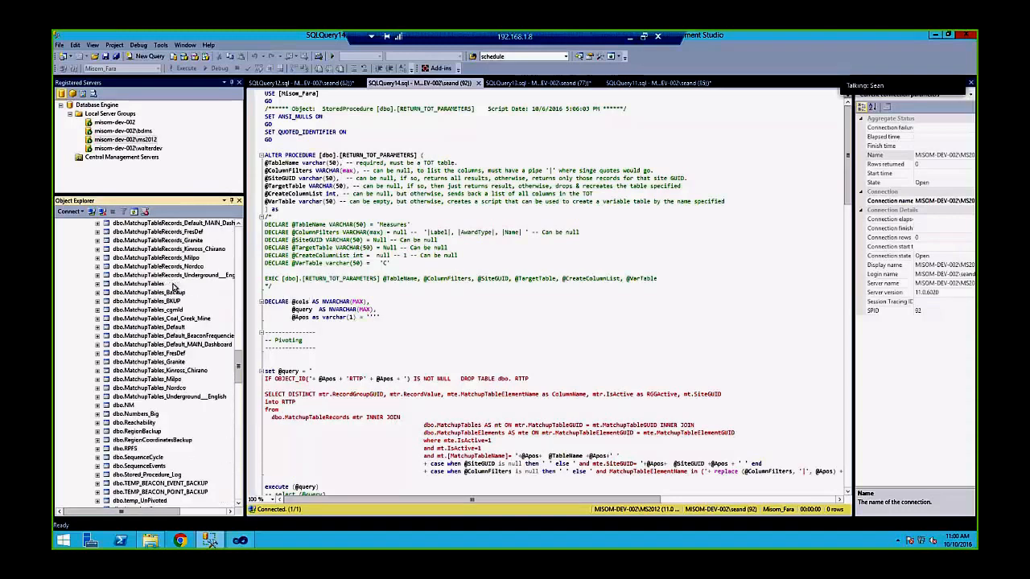
{"action": "scroll", "coordinate": [173, 287], "scroll_direction": "down", "scroll_amount": 3}
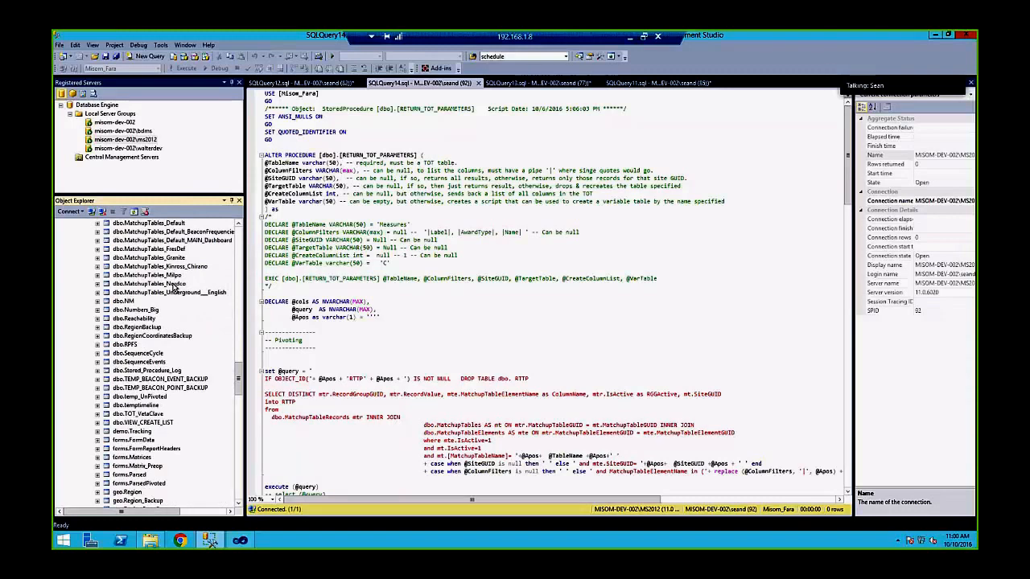
{"action": "scroll", "coordinate": [174, 287], "scroll_direction": "down", "scroll_amount": 7}
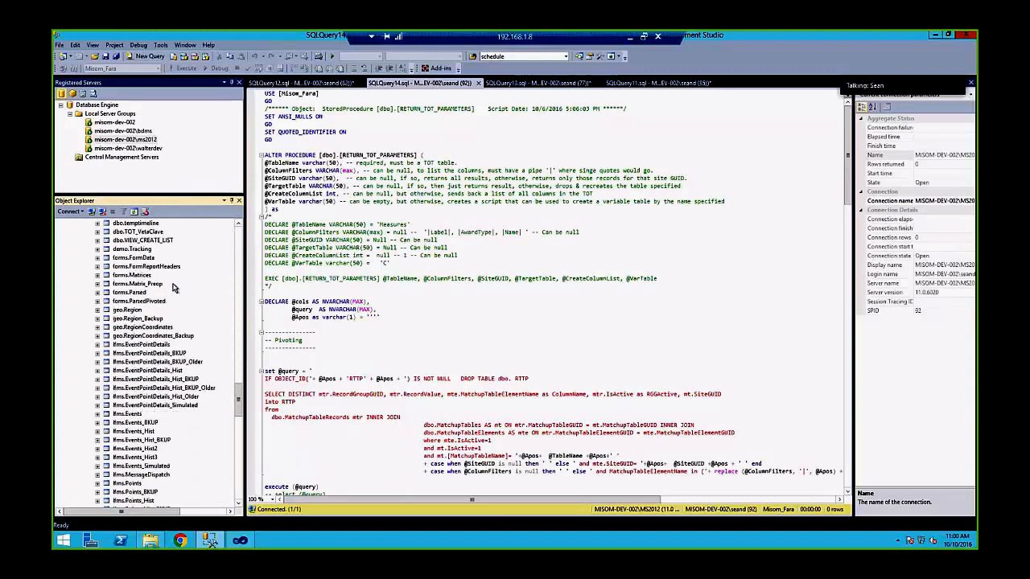
{"action": "scroll", "coordinate": [174, 290], "scroll_direction": "down", "scroll_amount": 3}
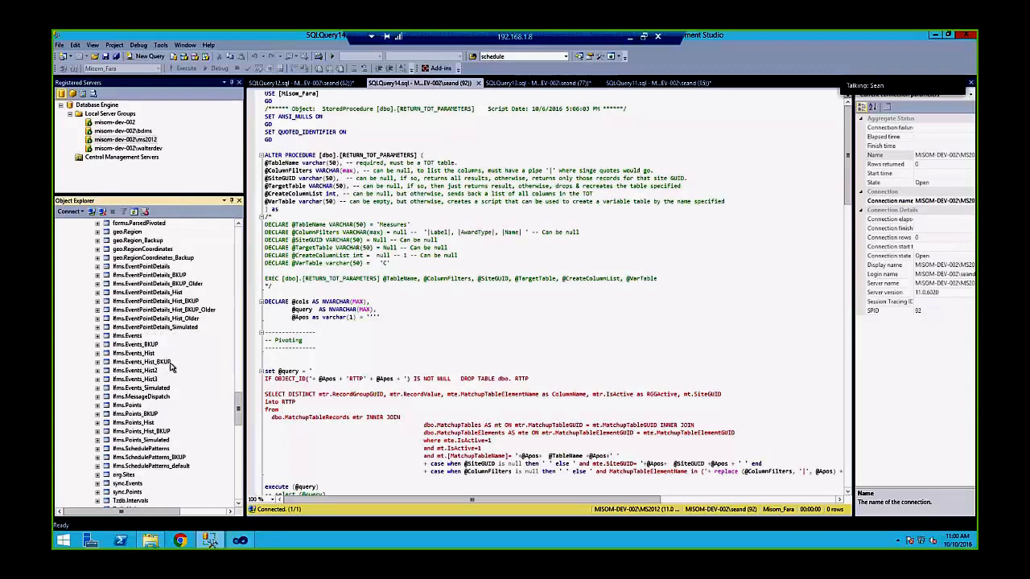
{"action": "left_click", "coordinate": [125, 337]}
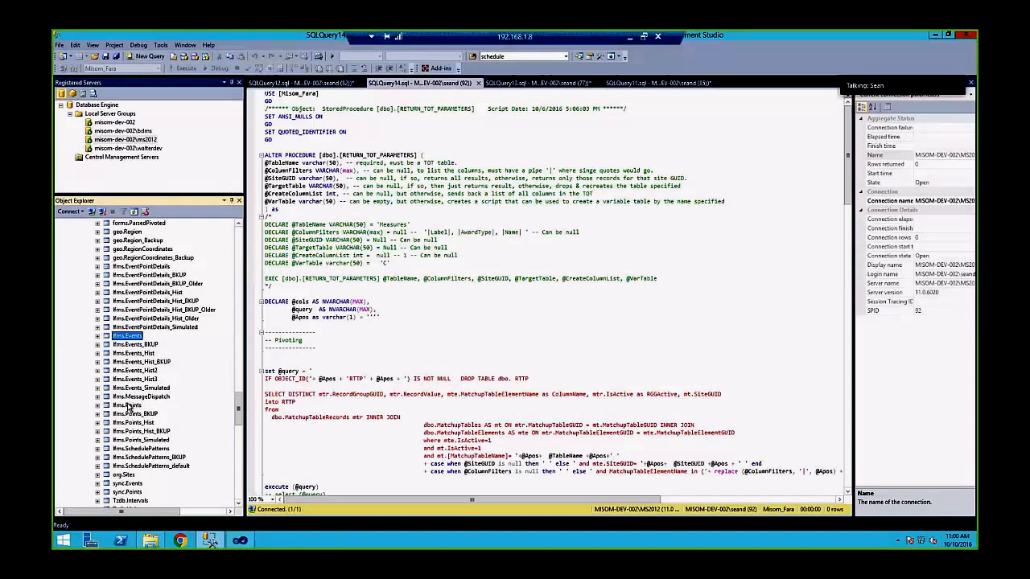
{"action": "left_click", "coordinate": [127, 404]}
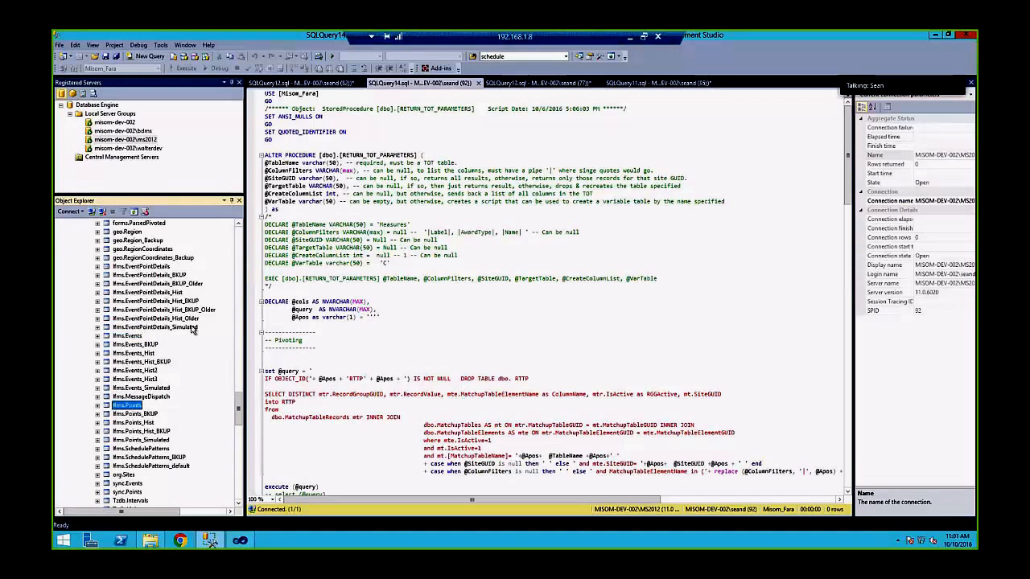
{"action": "left_click", "coordinate": [134, 270]}
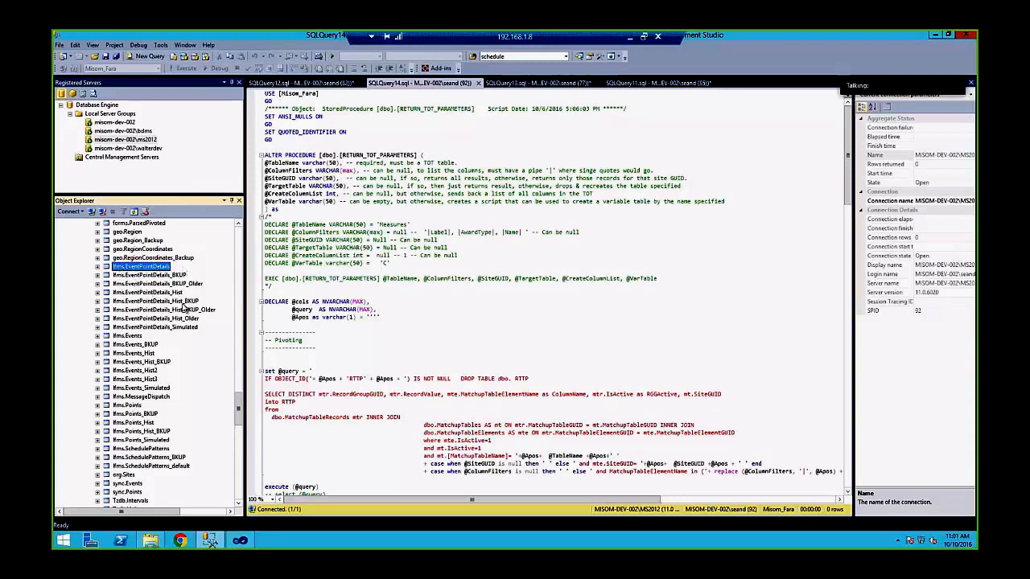
{"action": "left_click", "coordinate": [129, 336]}
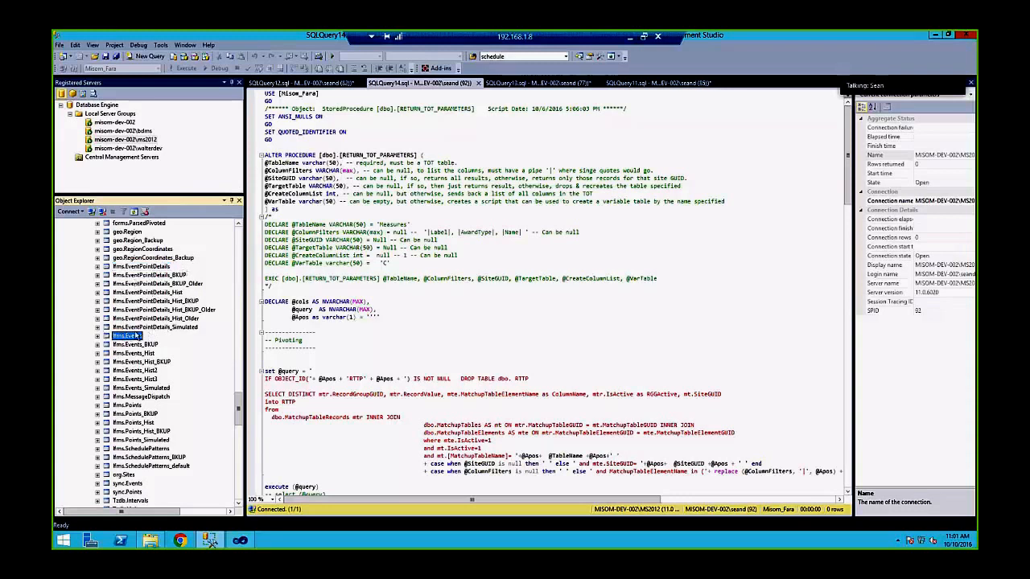
{"action": "left_click", "coordinate": [120, 406]}
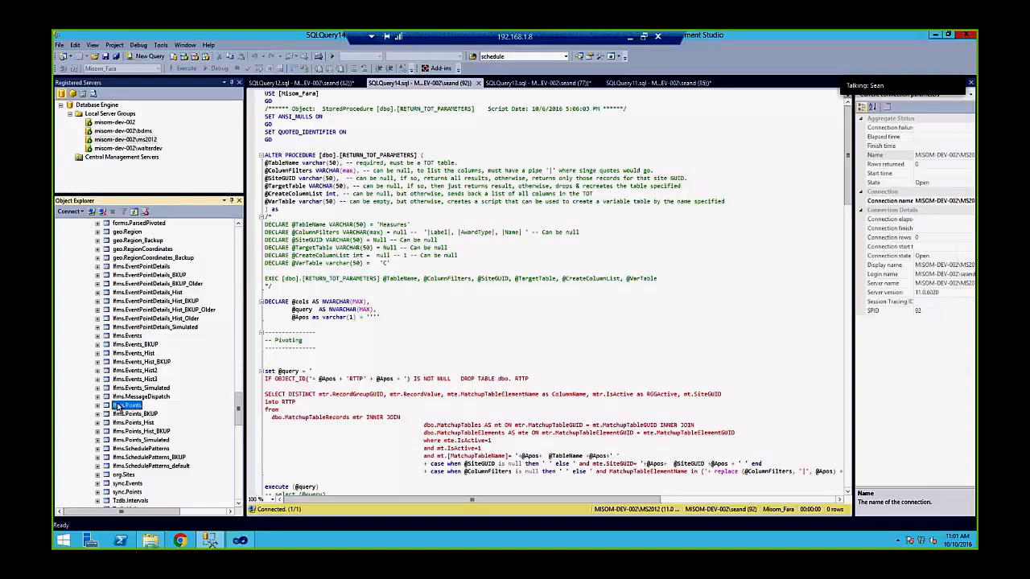
Select the top 1000 rows of Points, append 'order by TimeStamp' to the query and execute it
{"action": "right_click", "coordinate": [125, 406]}
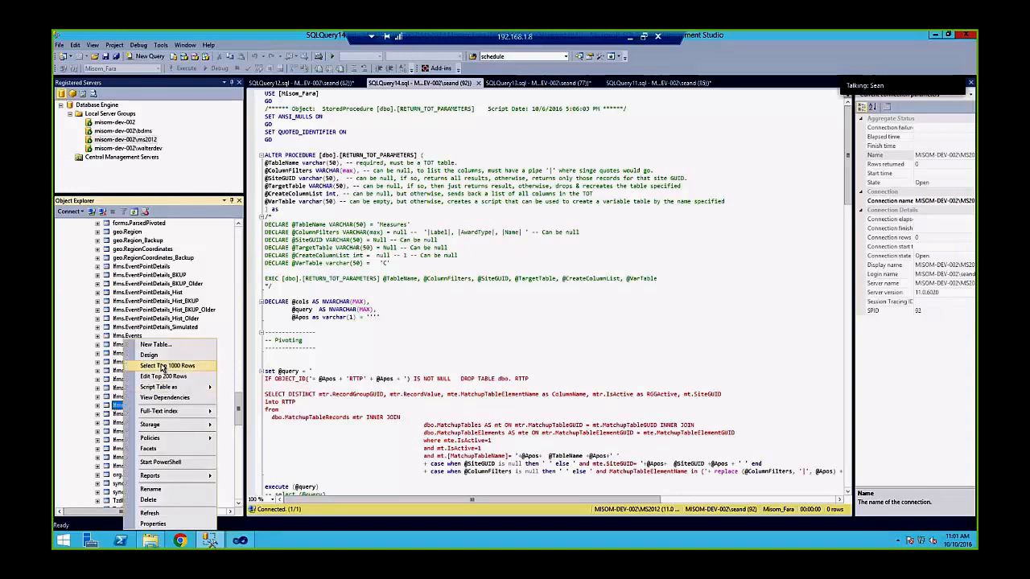
{"action": "left_click", "coordinate": [161, 369]}
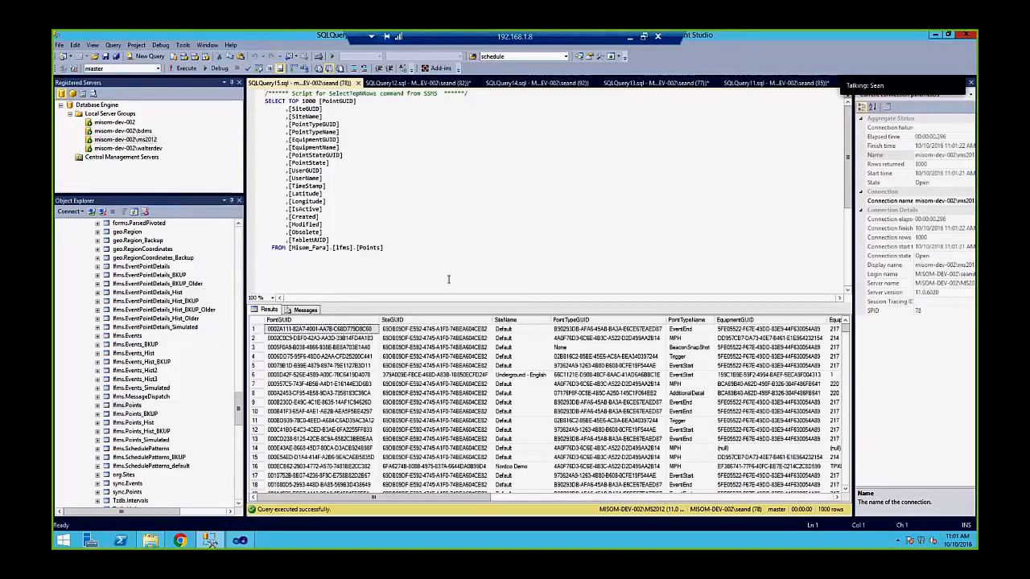
{"action": "left_click", "coordinate": [409, 252]}
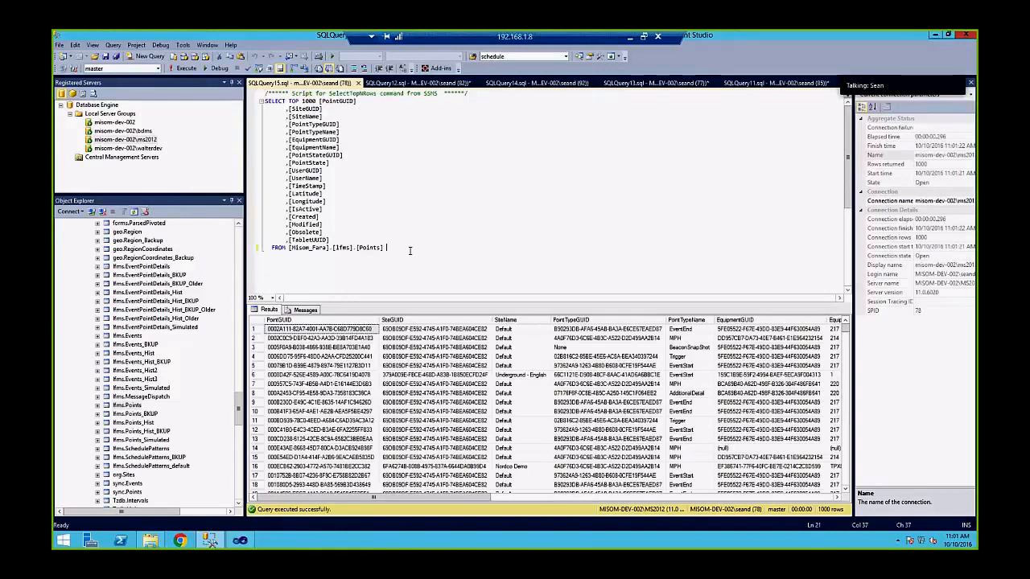
{"action": "type", "text": "order by TimeStamp desc"}
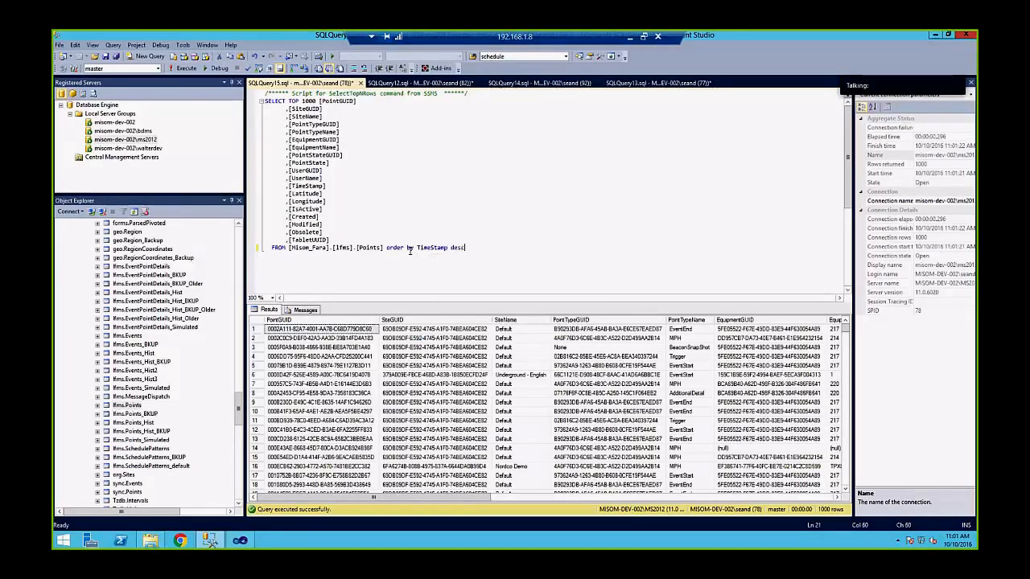
{"action": "left_click", "coordinate": [184, 67]}
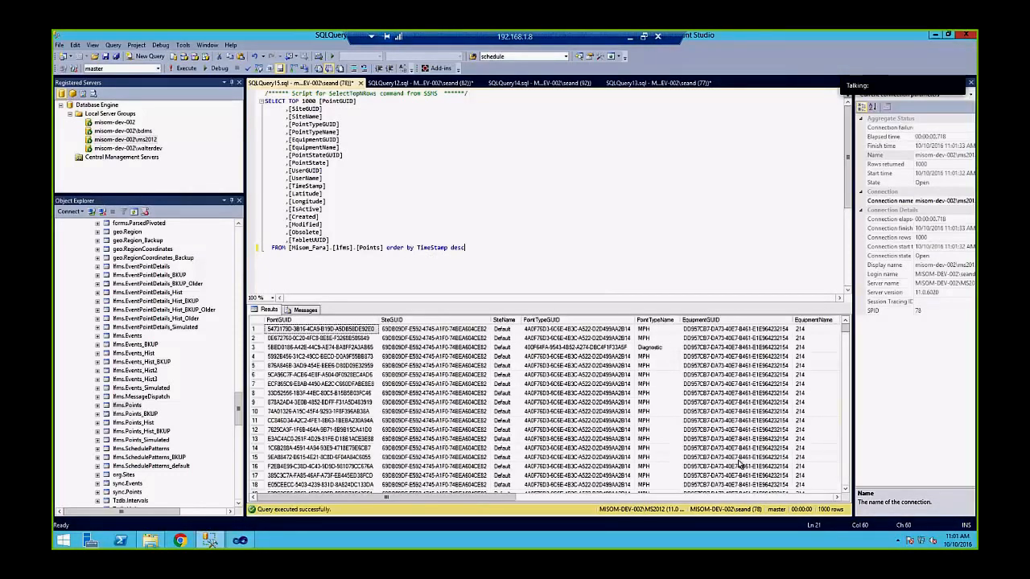
{"action": "left_click_drag", "start_coordinate": [444, 493], "coordinate": [603, 505]}
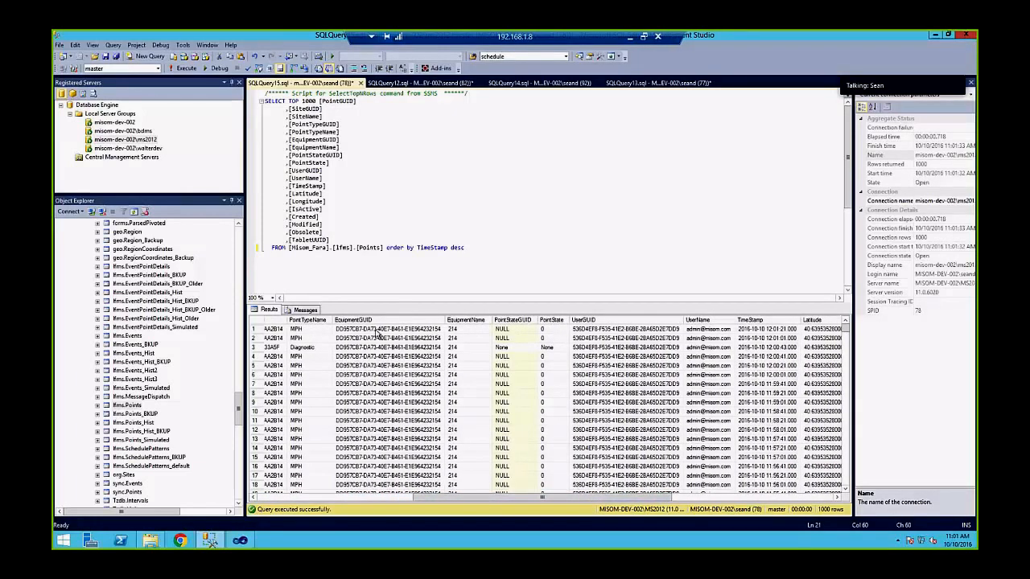
{"action": "left_click", "coordinate": [337, 331]}
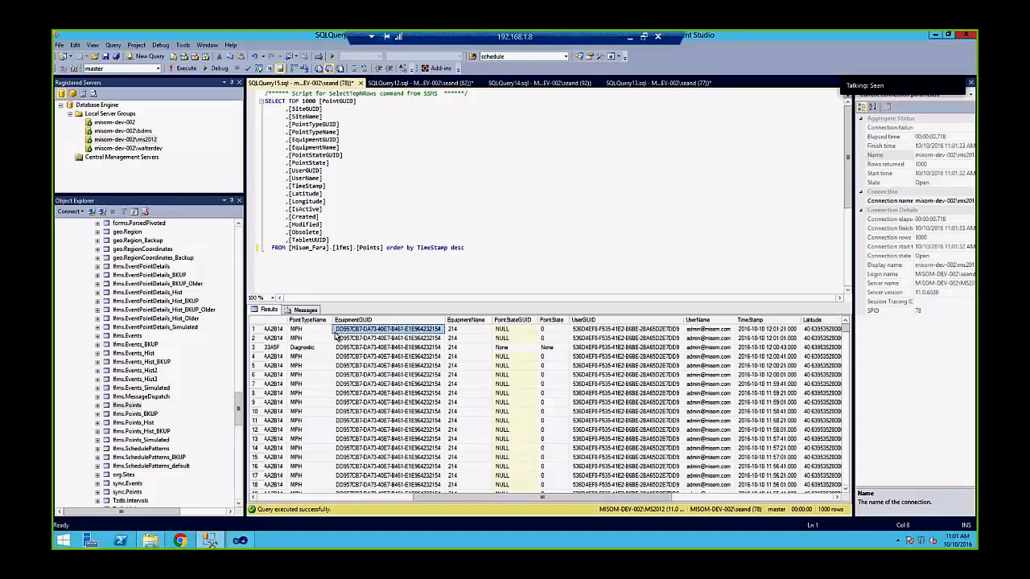
{"action": "left_click", "coordinate": [482, 249]}
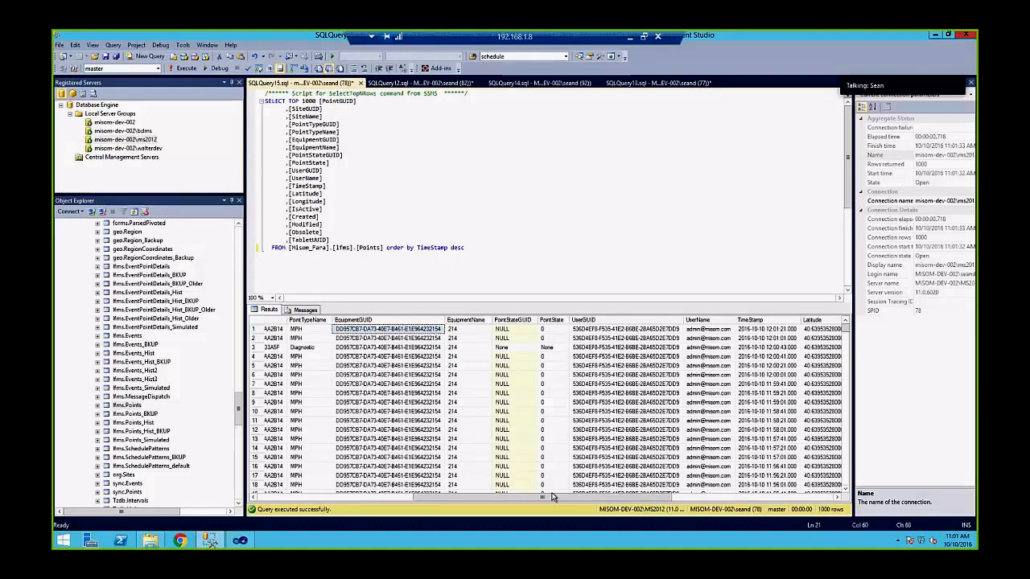
{"action": "left_click_drag", "start_coordinate": [546, 492], "coordinate": [668, 516]}
{"action": "left_click_drag", "start_coordinate": [432, 498], "coordinate": [525, 500]}
{"action": "left_click", "coordinate": [684, 330]}
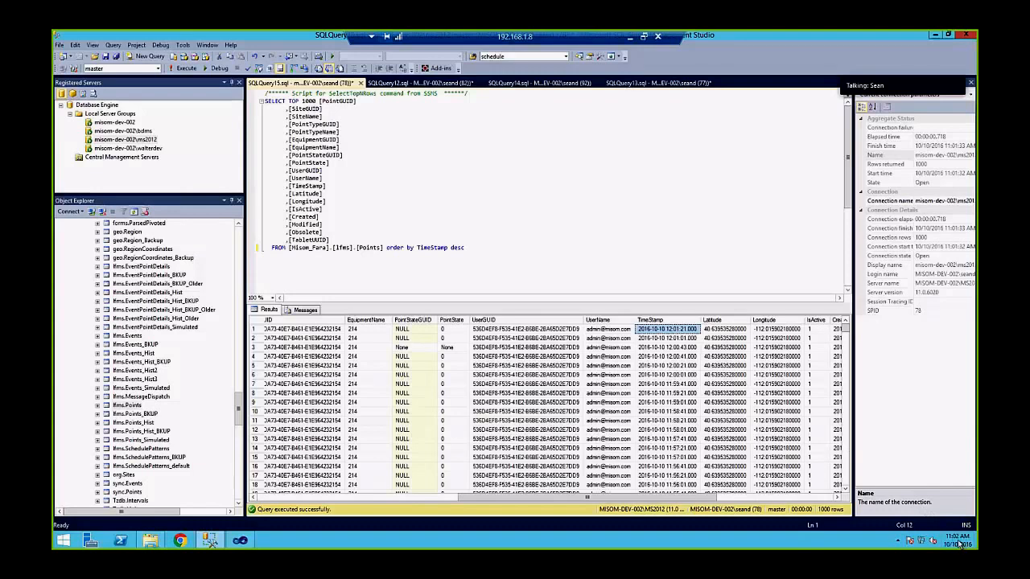
{"action": "mouse_move", "coordinate": [955, 544]}
{"action": "left_click", "coordinate": [292, 499]}
{"action": "left_click", "coordinate": [657, 339]}
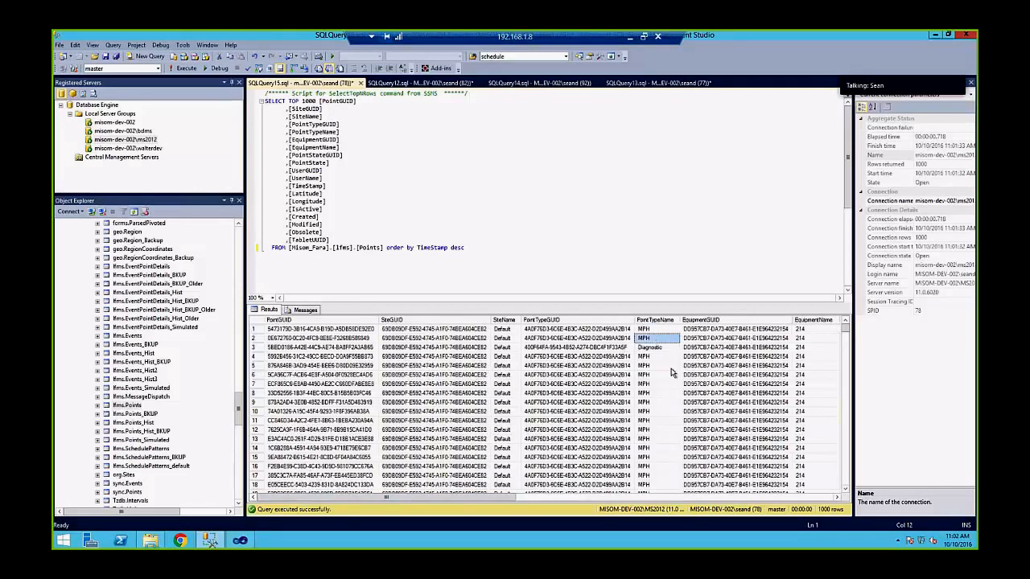
{"action": "scroll", "coordinate": [672, 372], "scroll_direction": "down", "scroll_amount": 20}
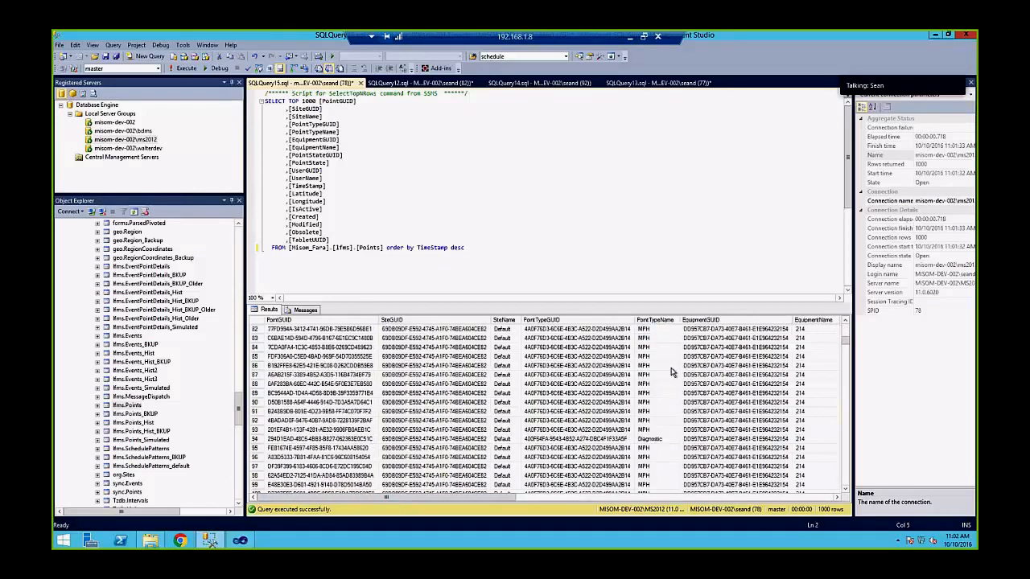
{"action": "scroll", "coordinate": [672, 373], "scroll_direction": "down", "scroll_amount": 2}
{"action": "left_click", "coordinate": [666, 384]}
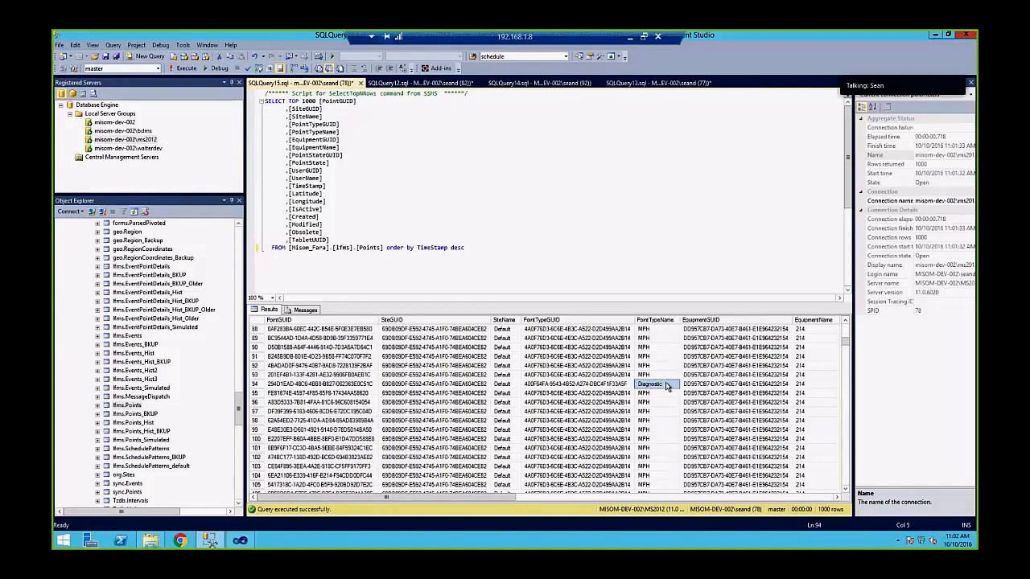
{"action": "scroll", "coordinate": [666, 384], "scroll_direction": "down", "scroll_amount": 20}
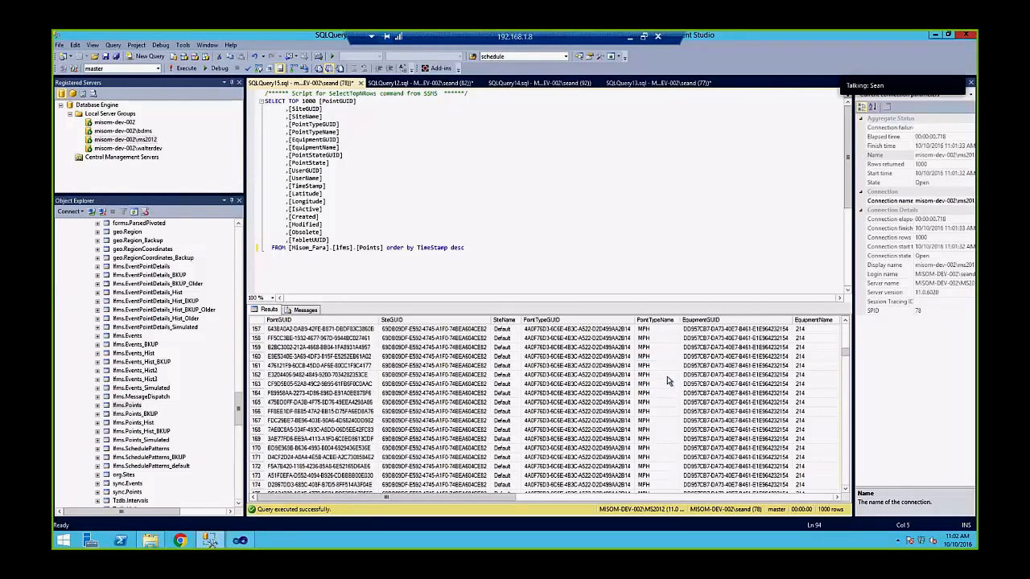
{"action": "scroll", "coordinate": [668, 378], "scroll_direction": "down", "scroll_amount": 20}
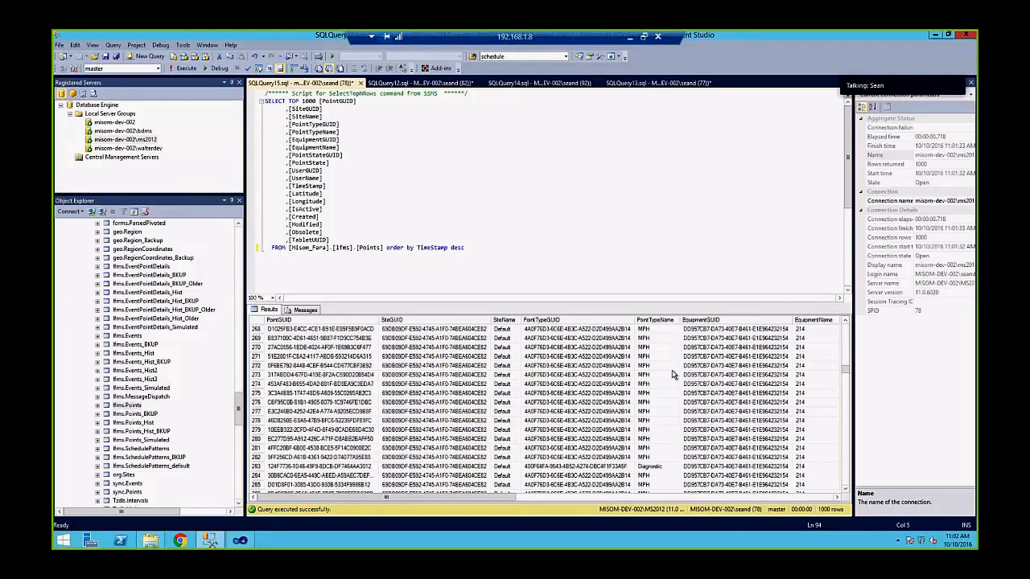
{"action": "scroll", "coordinate": [671, 374], "scroll_direction": "up", "scroll_amount": 20}
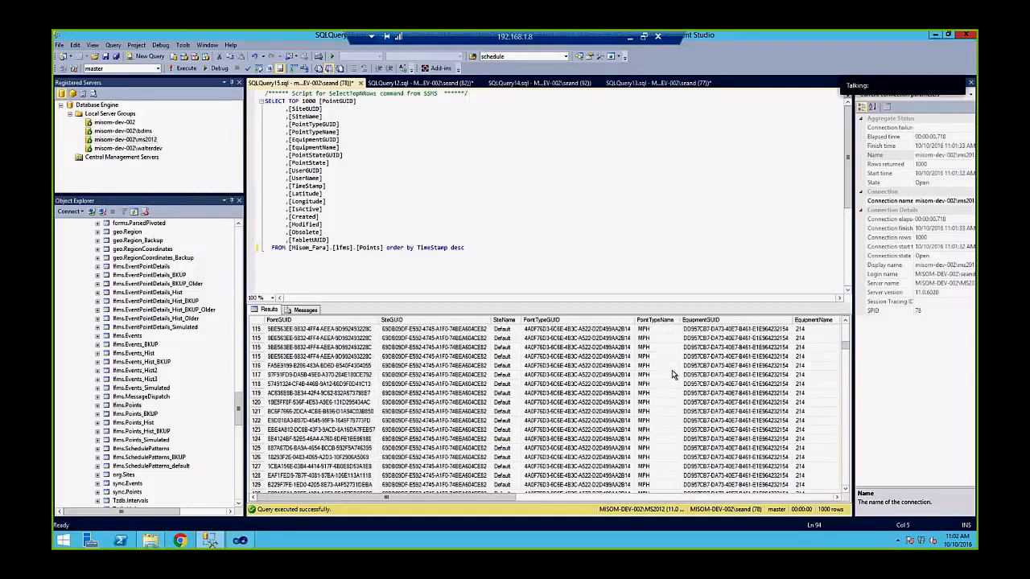
{"action": "scroll", "coordinate": [672, 374], "scroll_direction": "up", "scroll_amount": 20}
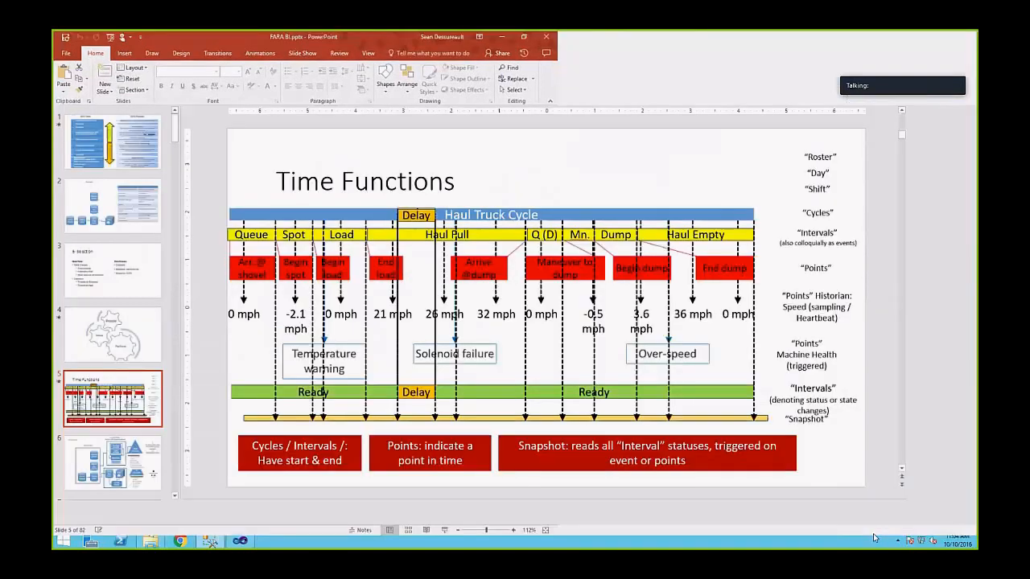
Exit the running slide show and set the presentation monitor to Primary Monitor
{"action": "left_click", "coordinate": [873, 531]}
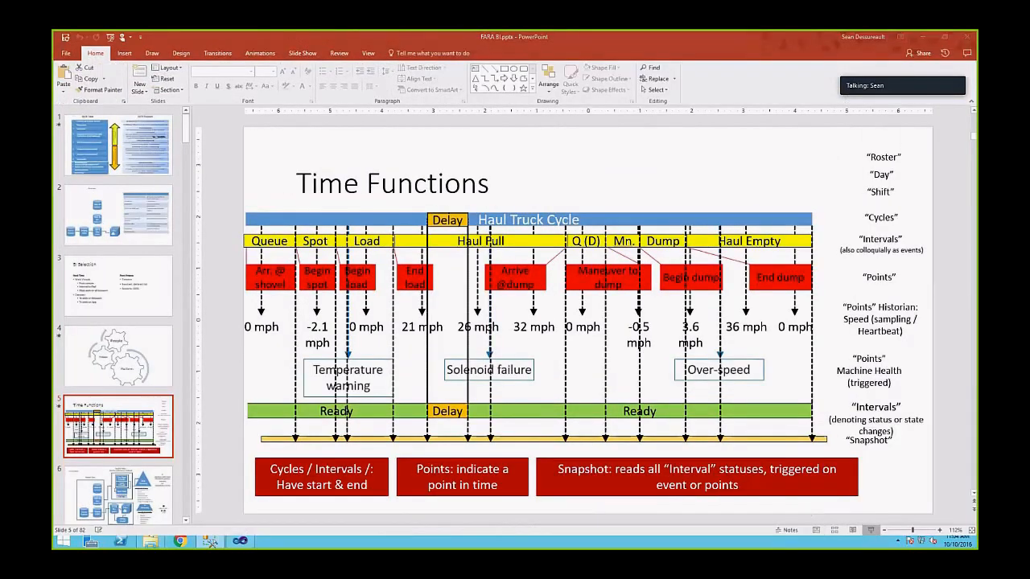
{"action": "key", "text": "Escape"}
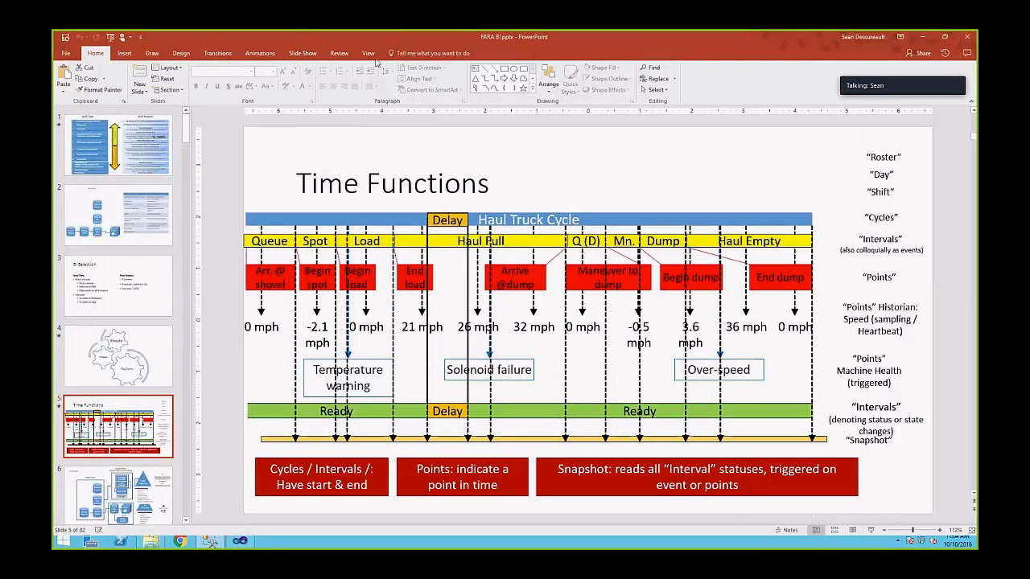
{"action": "left_click", "coordinate": [302, 54]}
{"action": "left_click", "coordinate": [441, 72]}
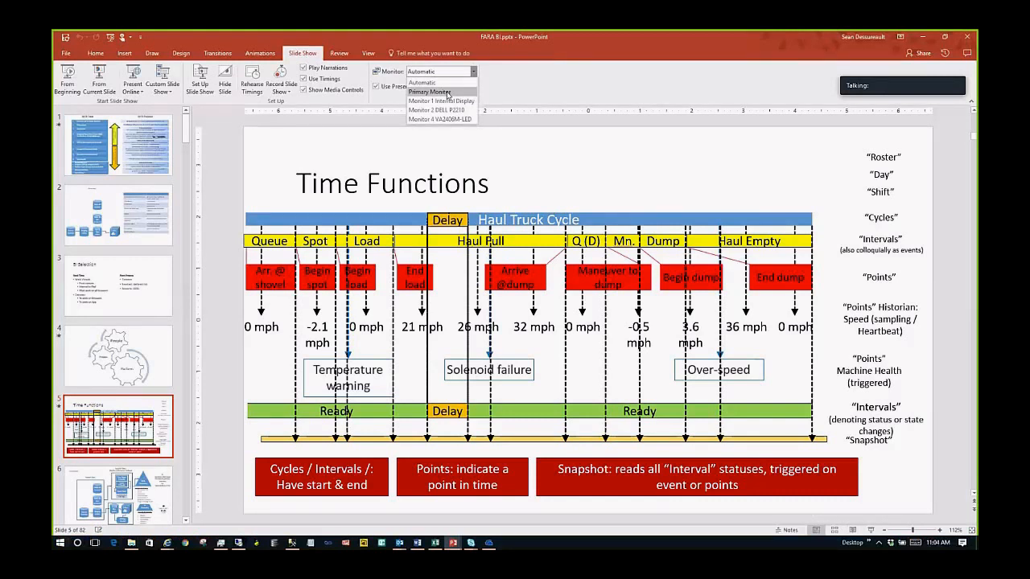
{"action": "left_click", "coordinate": [448, 92]}
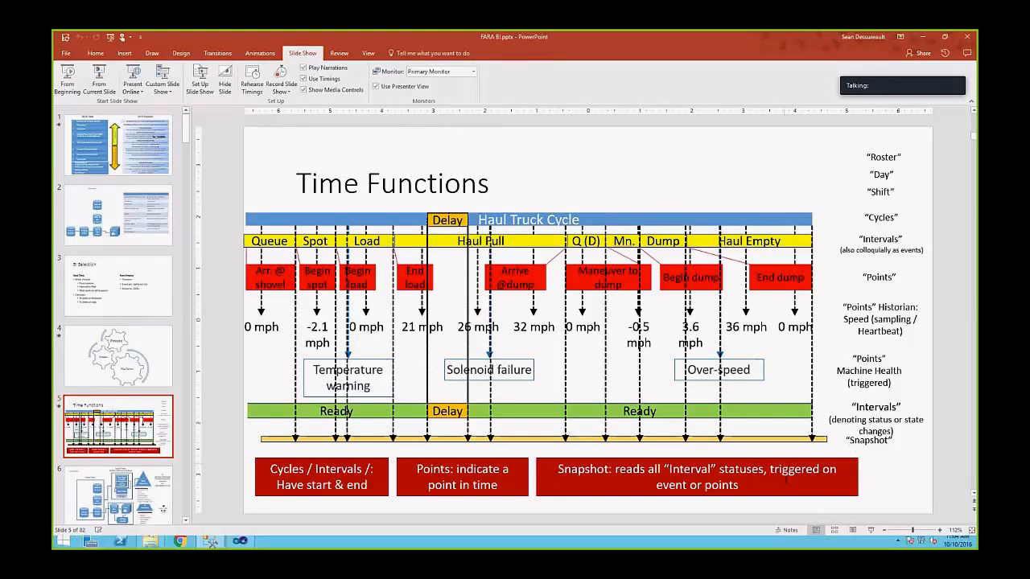
Present the Time Functions slide and advance through its first two animation builds
{"action": "left_click", "coordinate": [869, 530]}
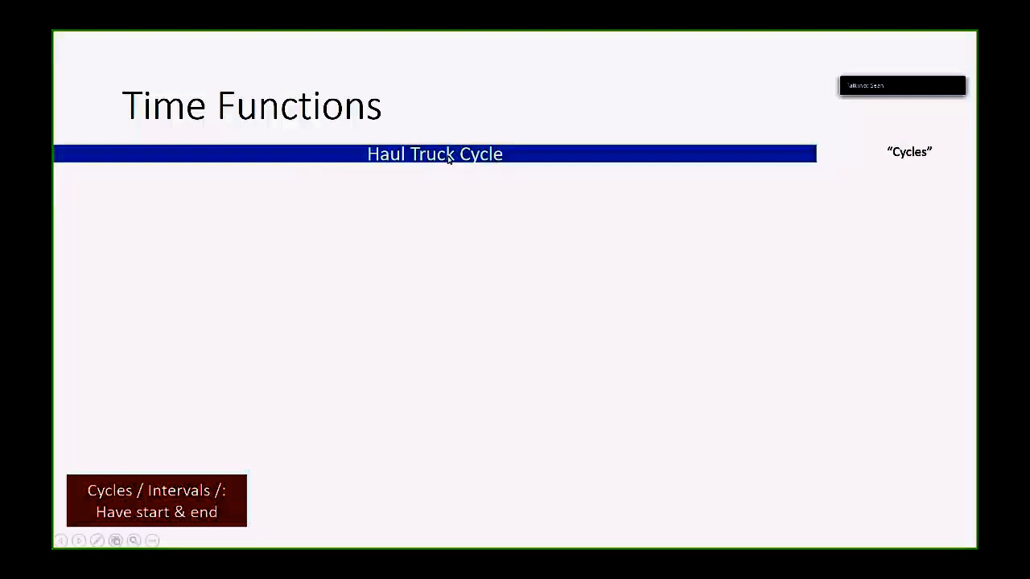
{"action": "left_click", "coordinate": [906, 147]}
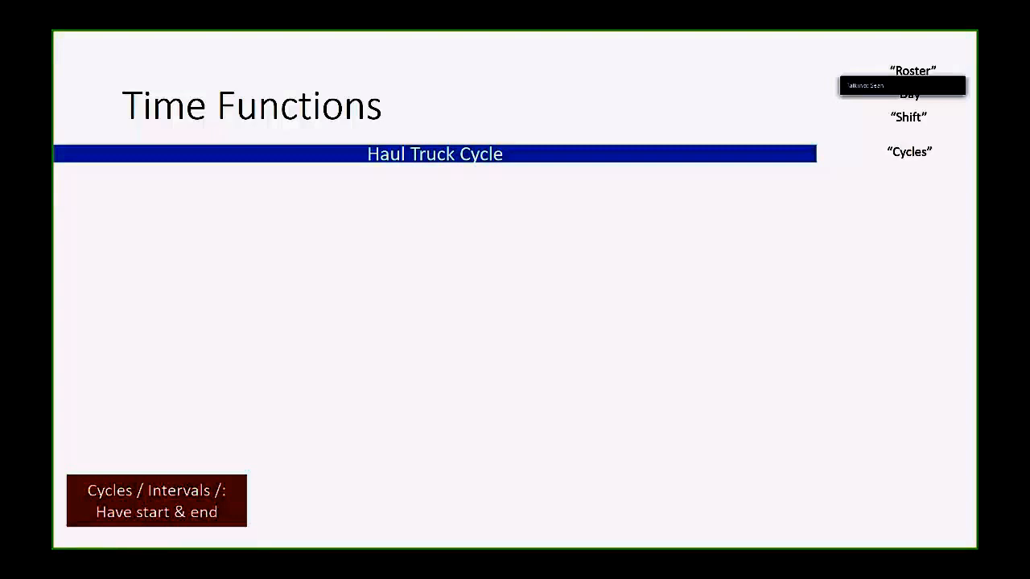
{"action": "key", "text": "Right"}
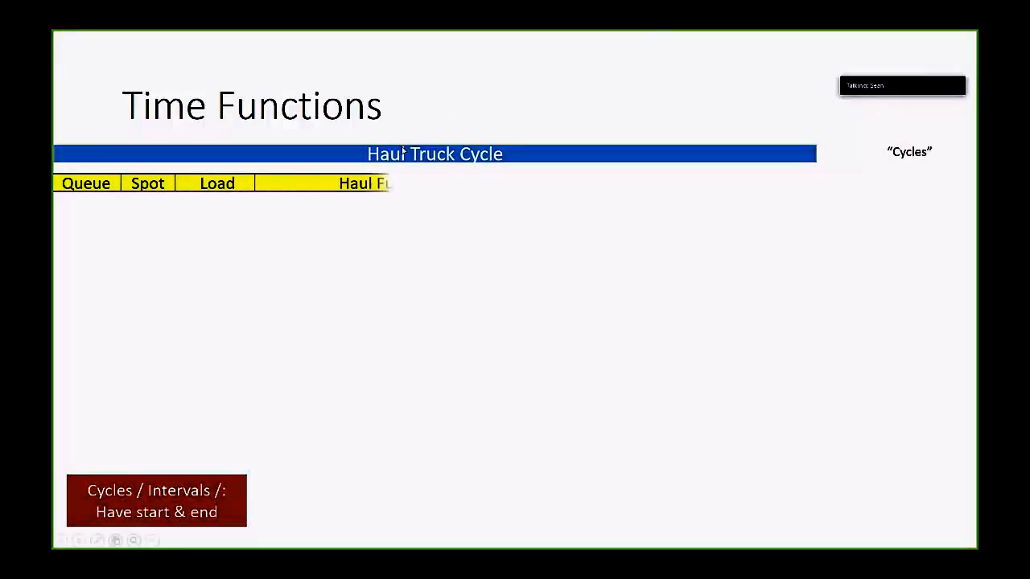
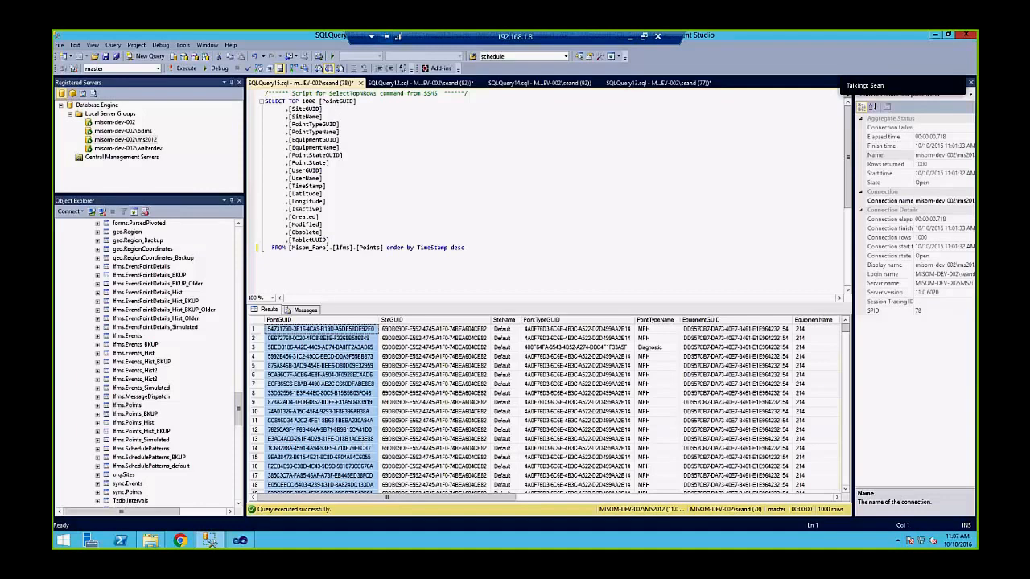
Inspect the PointGUID values in the first ten rows of the Points results
{"action": "left_click", "coordinate": [348, 346]}
{"action": "left_click", "coordinate": [347, 330]}
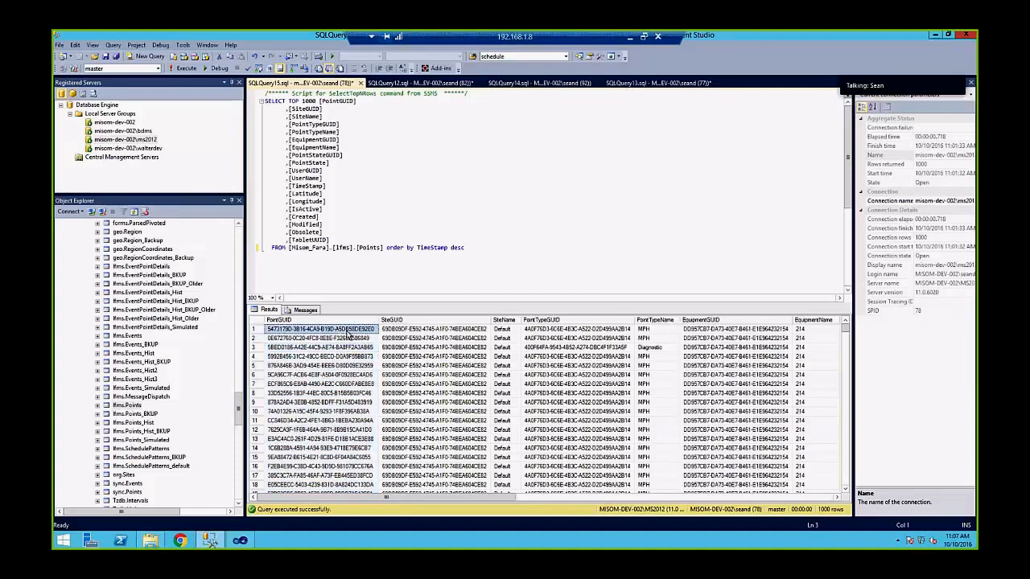
{"action": "left_click_drag", "start_coordinate": [347, 330], "coordinate": [333, 400]}
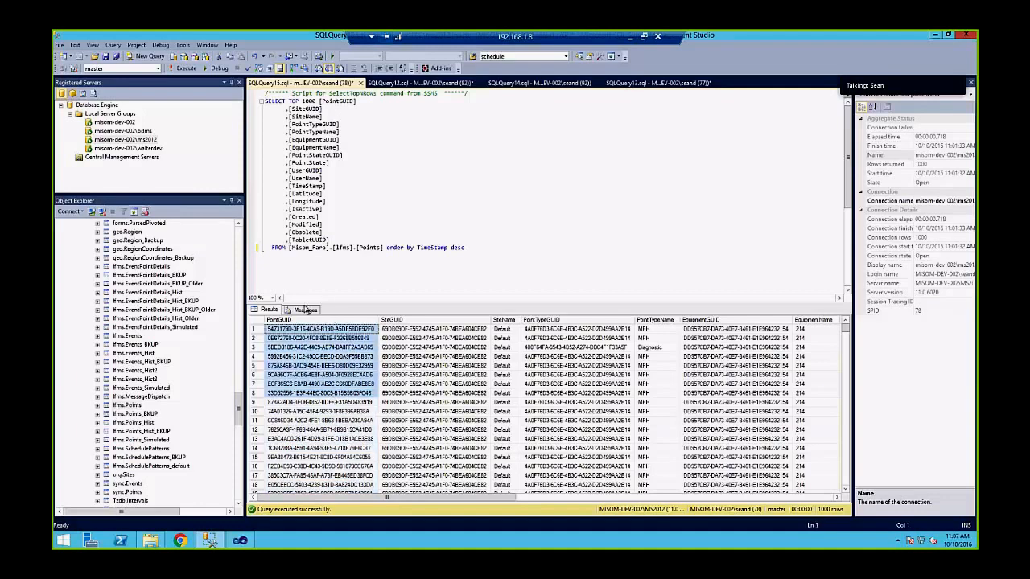
{"action": "left_click", "coordinate": [286, 329]}
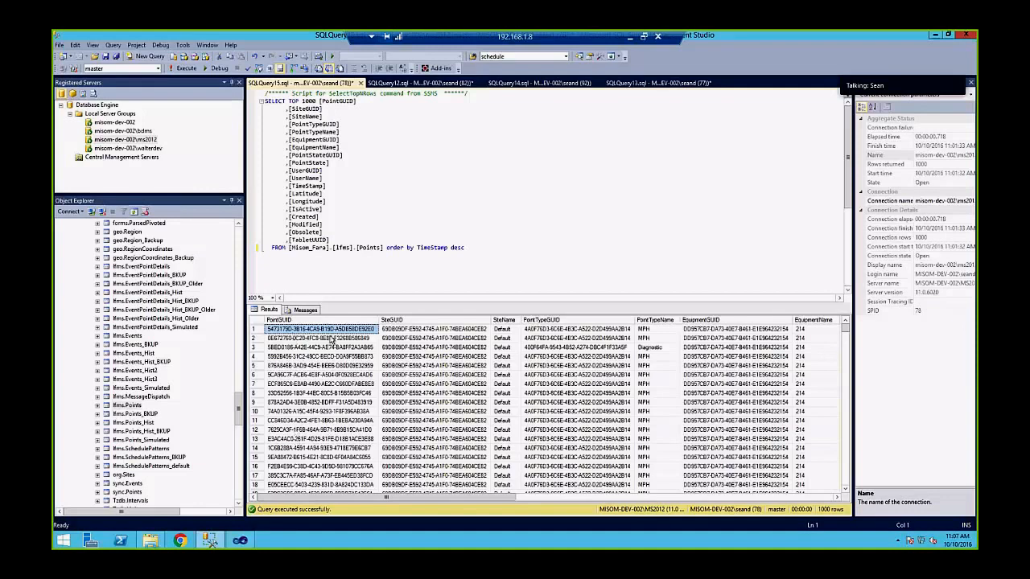
{"action": "left_click", "coordinate": [318, 356]}
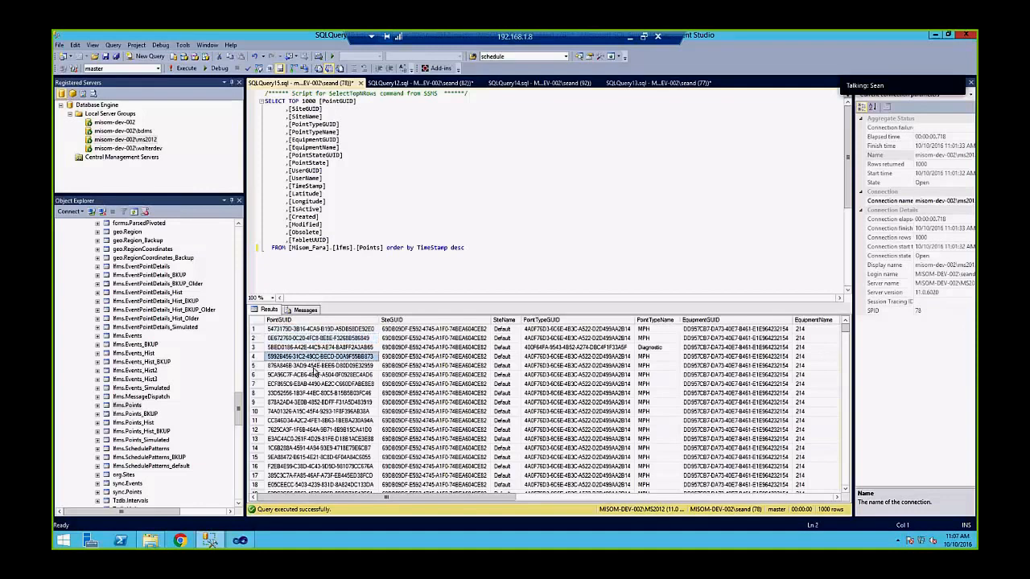
{"action": "left_click", "coordinate": [310, 393]}
{"action": "left_click", "coordinate": [317, 439]}
{"action": "left_click", "coordinate": [318, 412]}
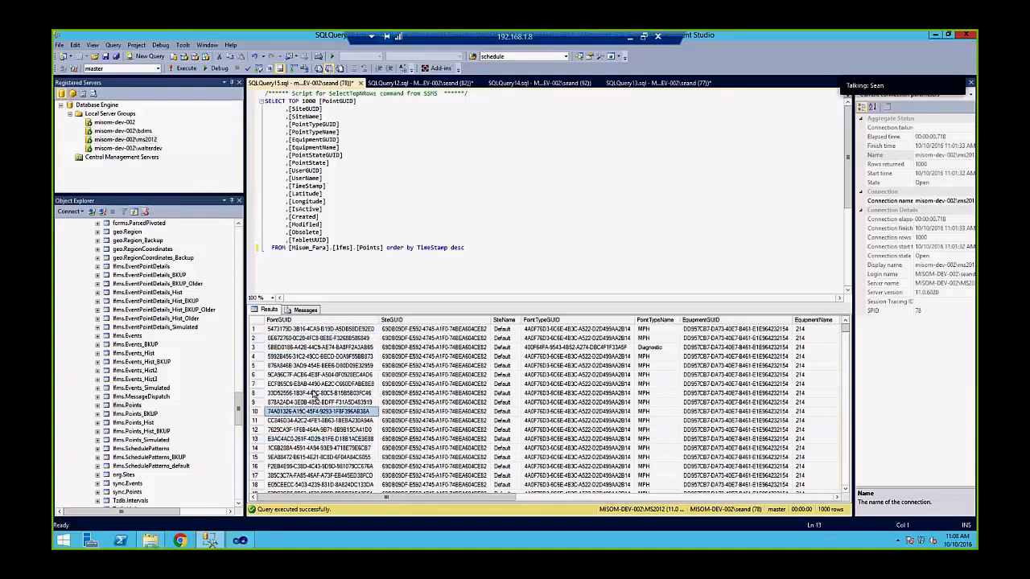
{"action": "left_click", "coordinate": [314, 392]}
Check the SiteGUID values, then place the cursor after the Points query
{"action": "left_click", "coordinate": [397, 329]}
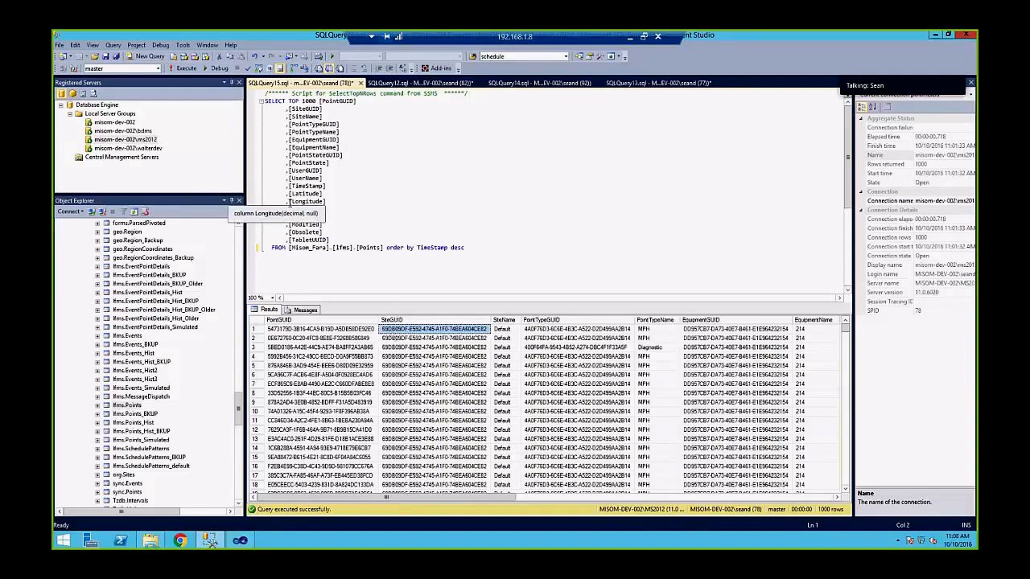
{"action": "left_click", "coordinate": [390, 342]}
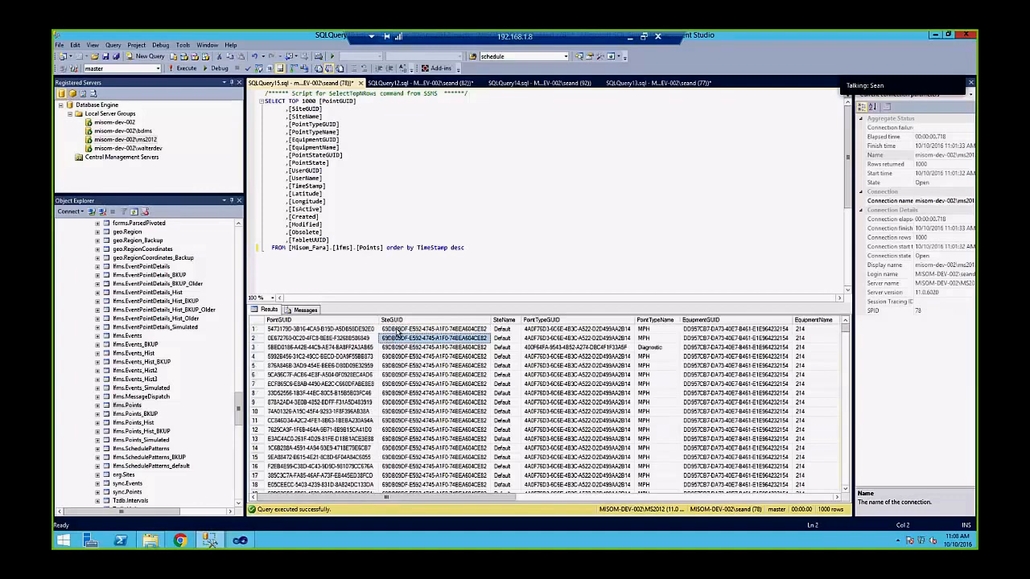
{"action": "left_click", "coordinate": [400, 329]}
{"action": "left_click", "coordinate": [502, 244]}
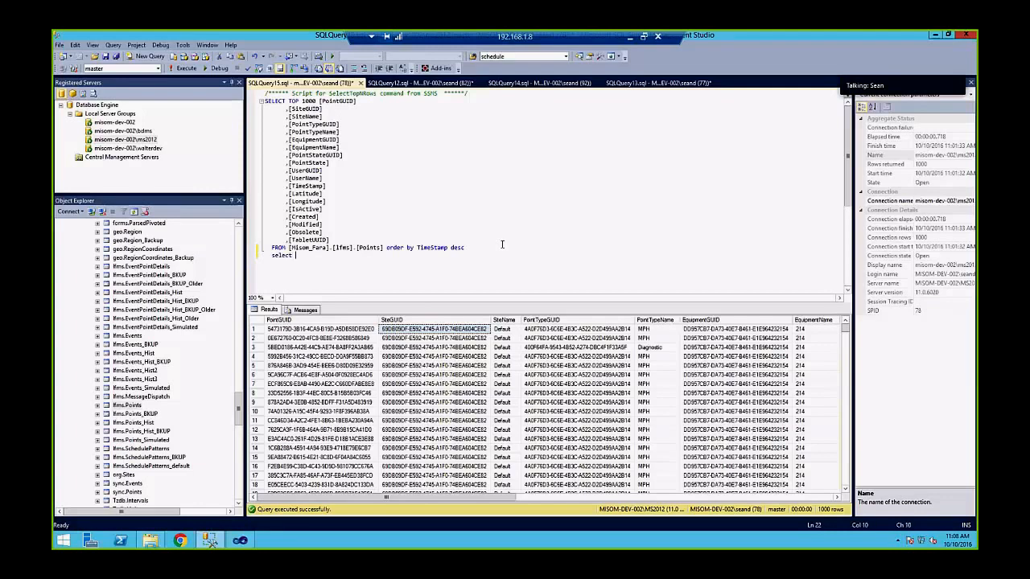
Write 'select * from org.sites' below the Points query, adding the missing 'from', and run it
{"action": "type", "text": "select * org.sites"}
{"action": "key", "text": "shift+Home"}
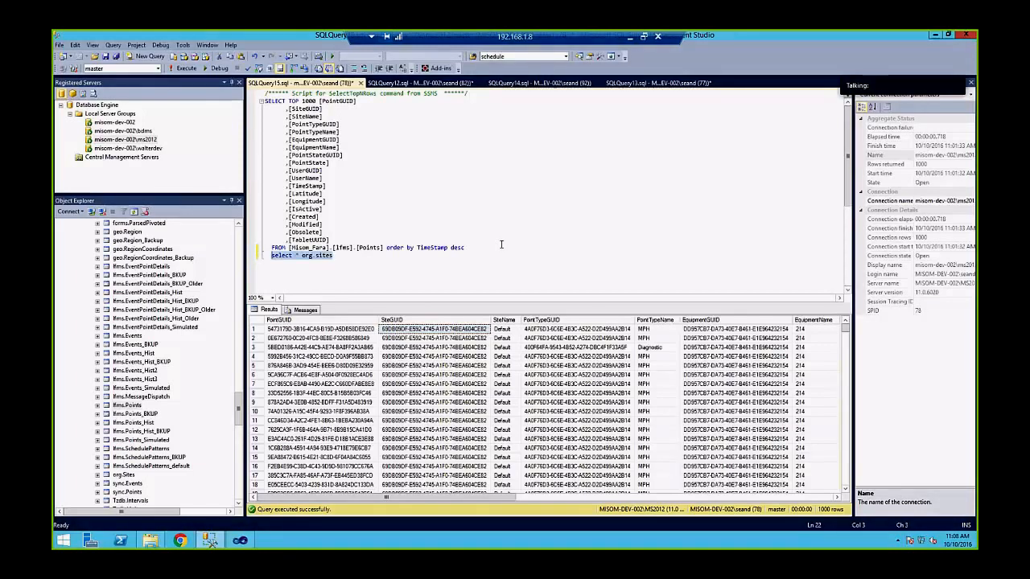
{"action": "left_click", "coordinate": [184, 68]}
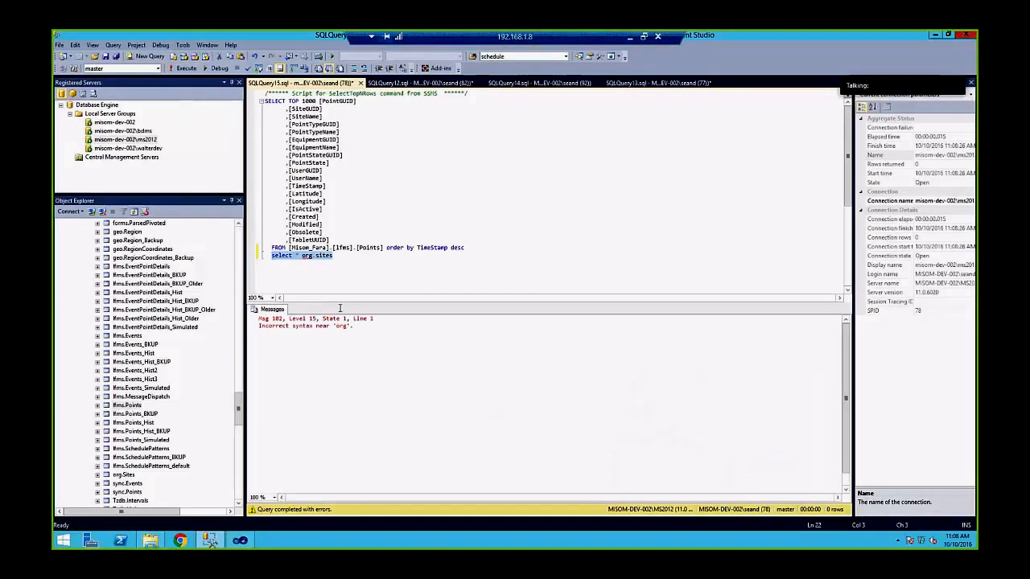
{"action": "left_click", "coordinate": [300, 256]}
{"action": "type", "text": "from"}
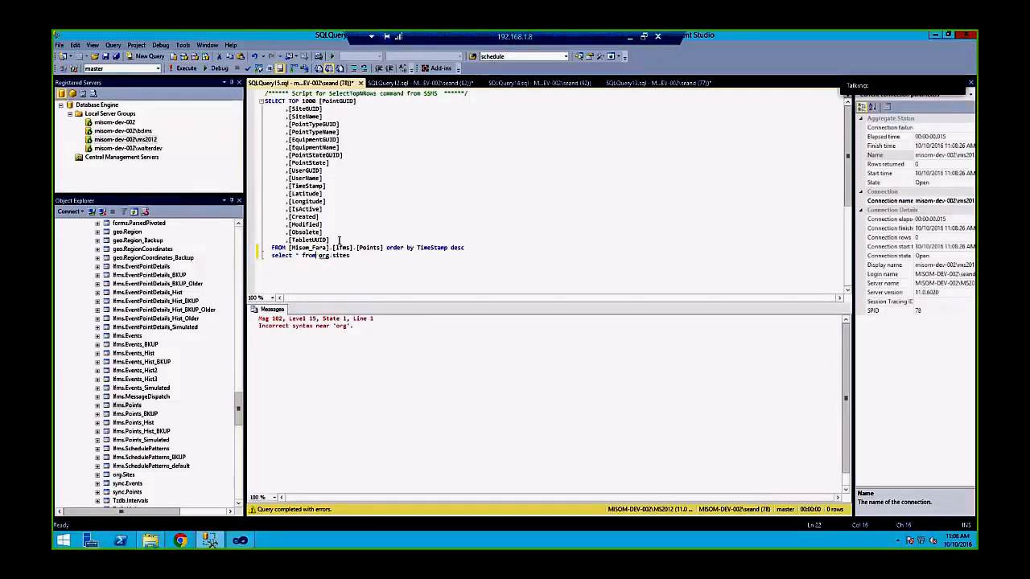
{"action": "key", "text": "Home"}
{"action": "key", "text": "shift+End"}
{"action": "left_click", "coordinate": [183, 67]}
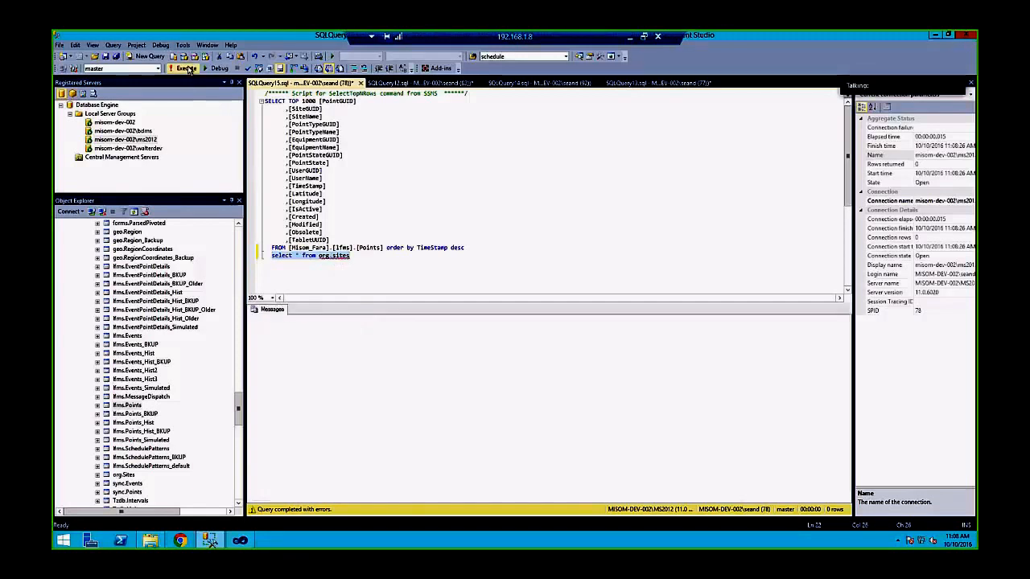
{"action": "left_click", "coordinate": [352, 255]}
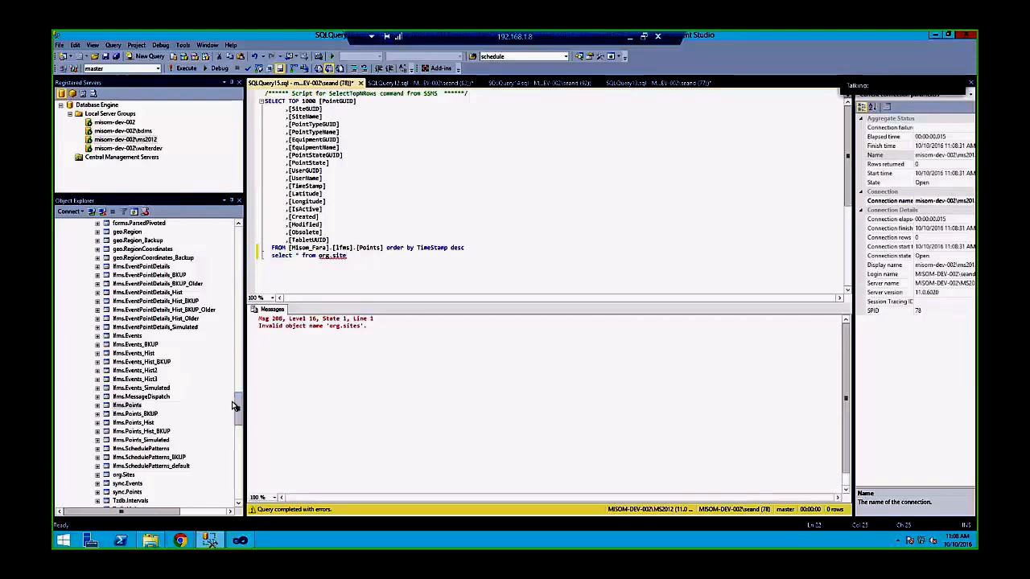
Switch the database to Misom_Fara, drop the [Misom_Fara]. prefix, and rerun with F5
{"action": "left_click_drag", "start_coordinate": [238, 417], "coordinate": [238, 429]}
{"action": "left_click", "coordinate": [127, 283]}
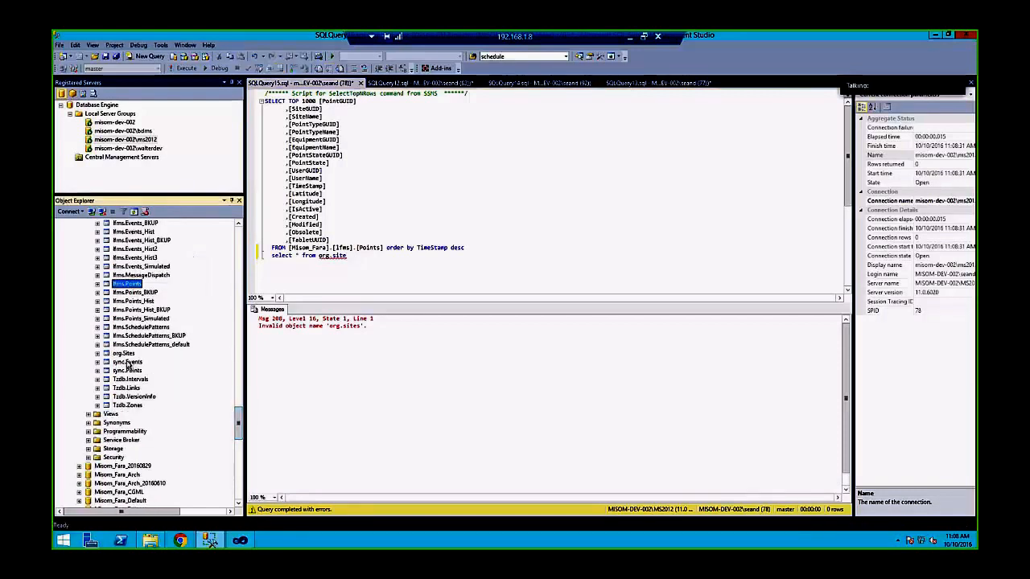
{"action": "left_click", "coordinate": [349, 141]}
{"action": "left_click", "coordinate": [158, 68]}
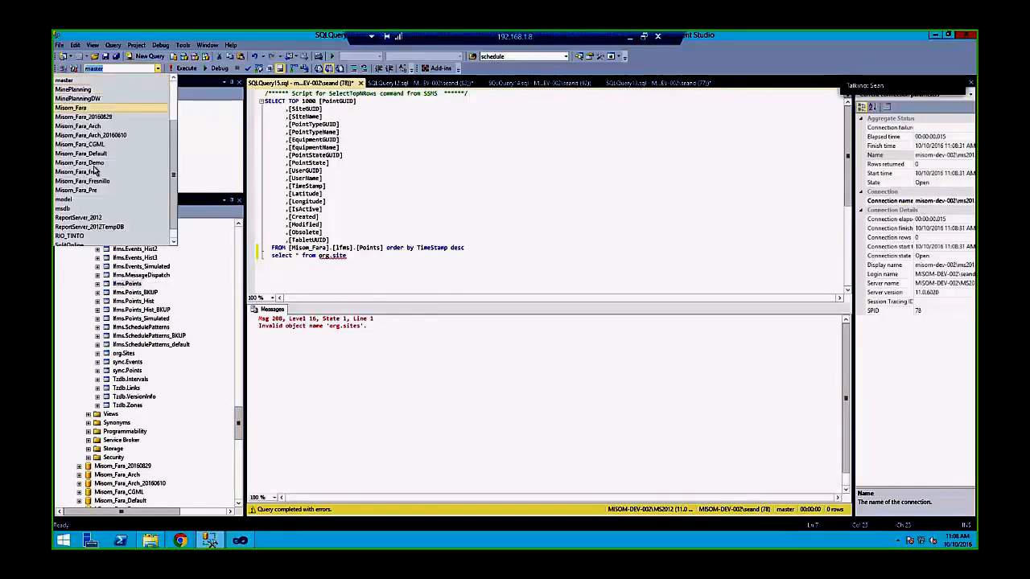
{"action": "left_click", "coordinate": [81, 107]}
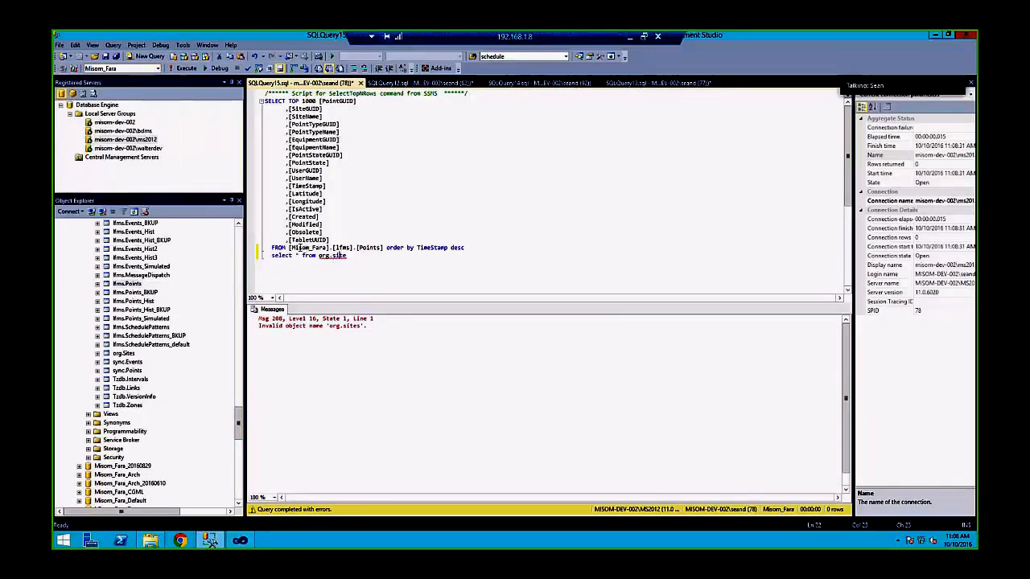
{"action": "mouse_move", "coordinate": [288, 247]}
{"action": "left_mouse_down"}
{"action": "mouse_move", "coordinate": [332, 248]}
{"action": "mouse_move", "coordinate": [271, 255]}
{"action": "left_mouse_up"}
{"action": "key", "text": "Delete"}
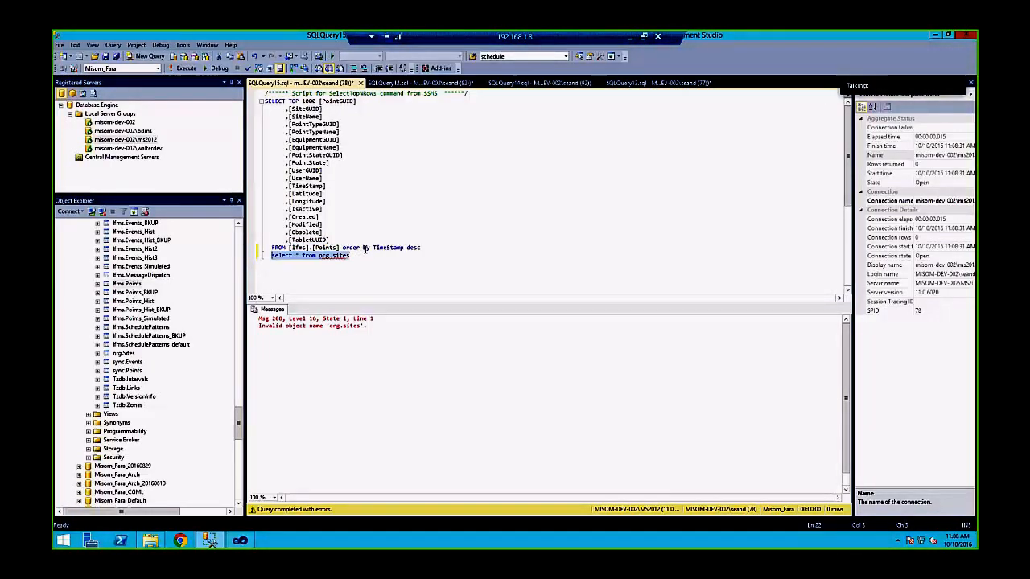
{"action": "key", "text": "F5"}
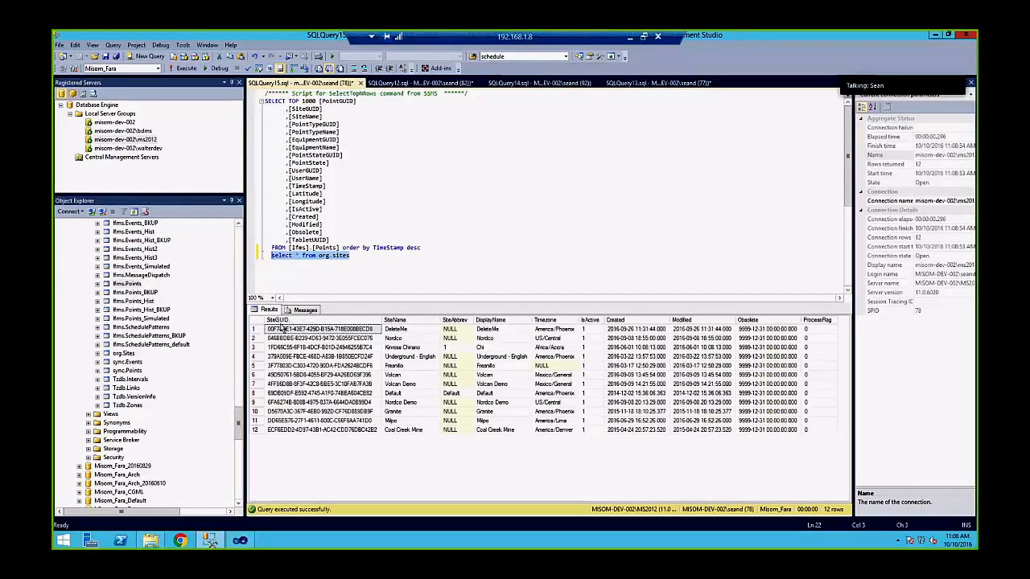
Re-run only the SELECT TOP 1000 lfms.Points query ordered by TimeStamp desc
{"action": "left_click", "coordinate": [281, 421]}
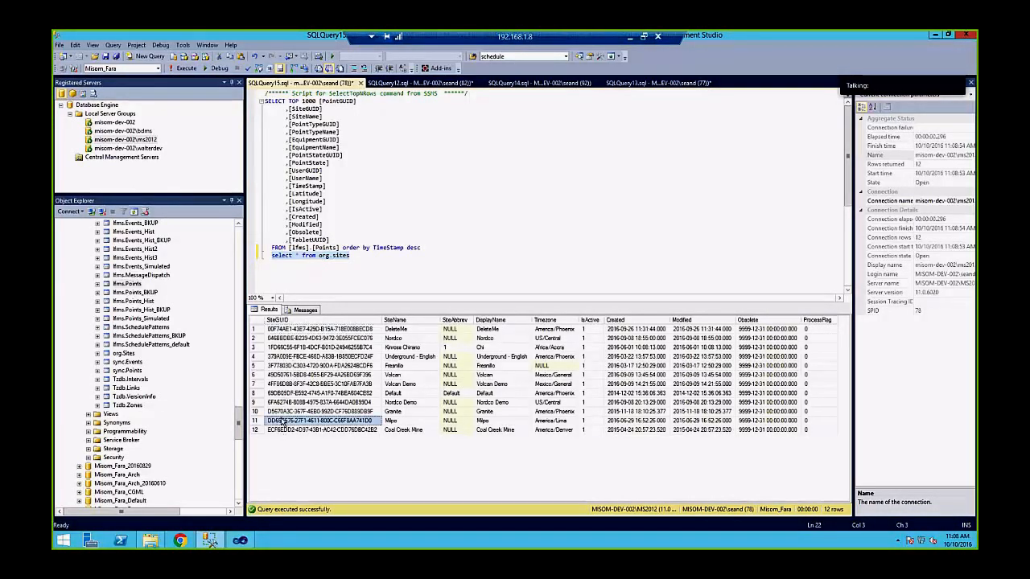
{"action": "left_click", "coordinate": [357, 227]}
{"action": "left_click_drag", "start_coordinate": [282, 393], "coordinate": [478, 402]}
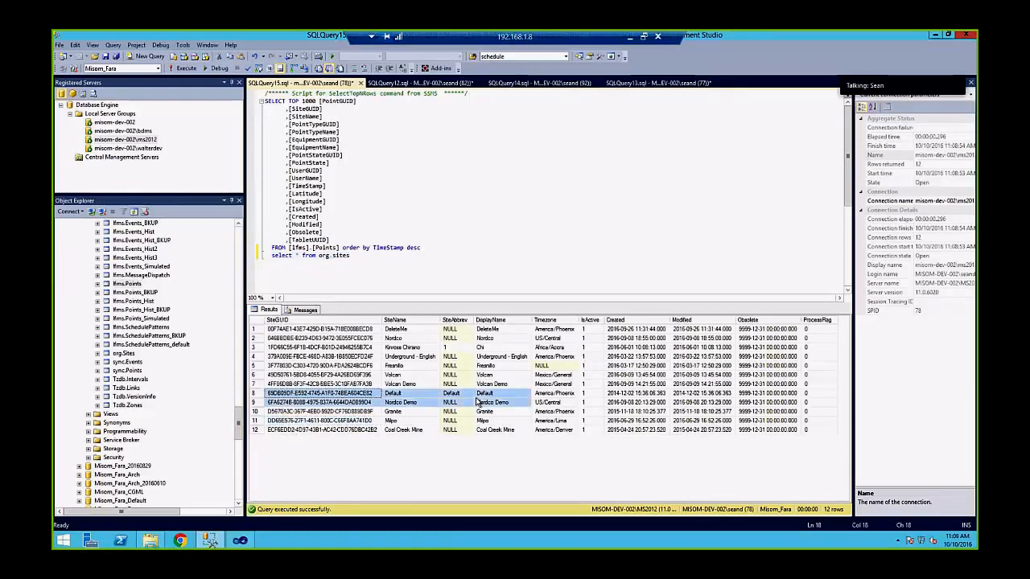
{"action": "left_click", "coordinate": [257, 392]}
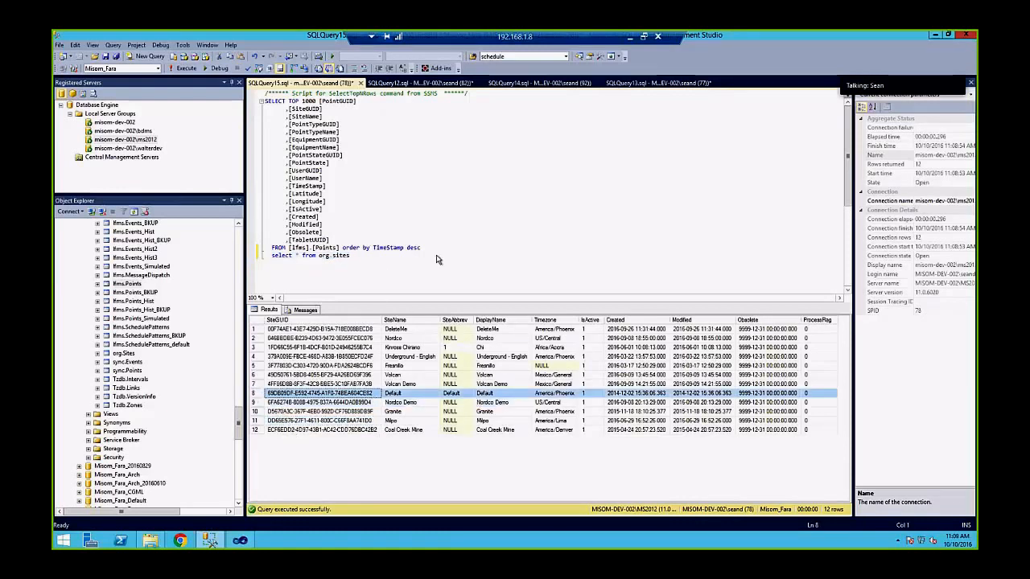
{"action": "left_click_drag", "start_coordinate": [443, 245], "coordinate": [232, 101]}
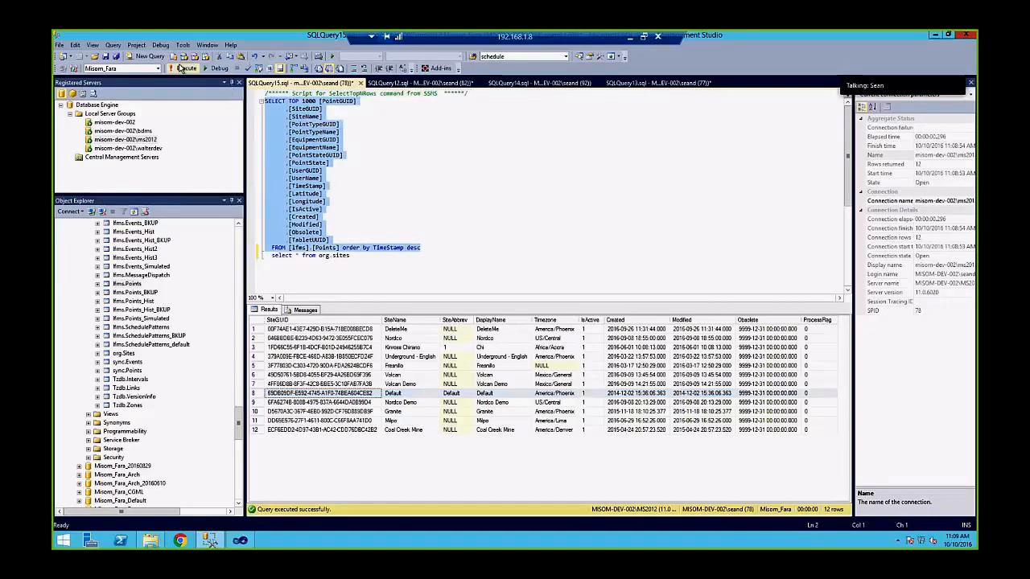
{"action": "left_click", "coordinate": [182, 69]}
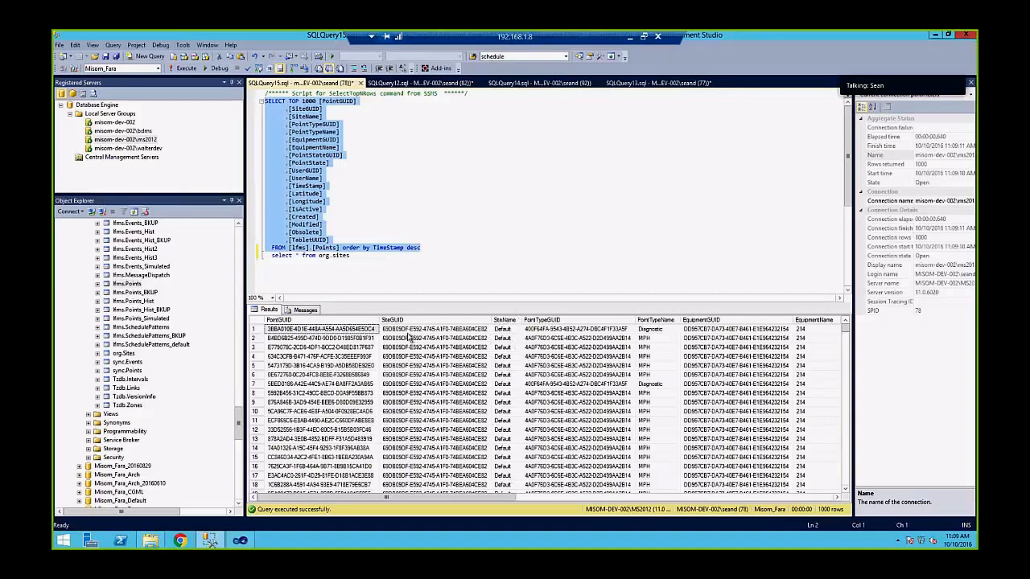
{"action": "left_click", "coordinate": [426, 356]}
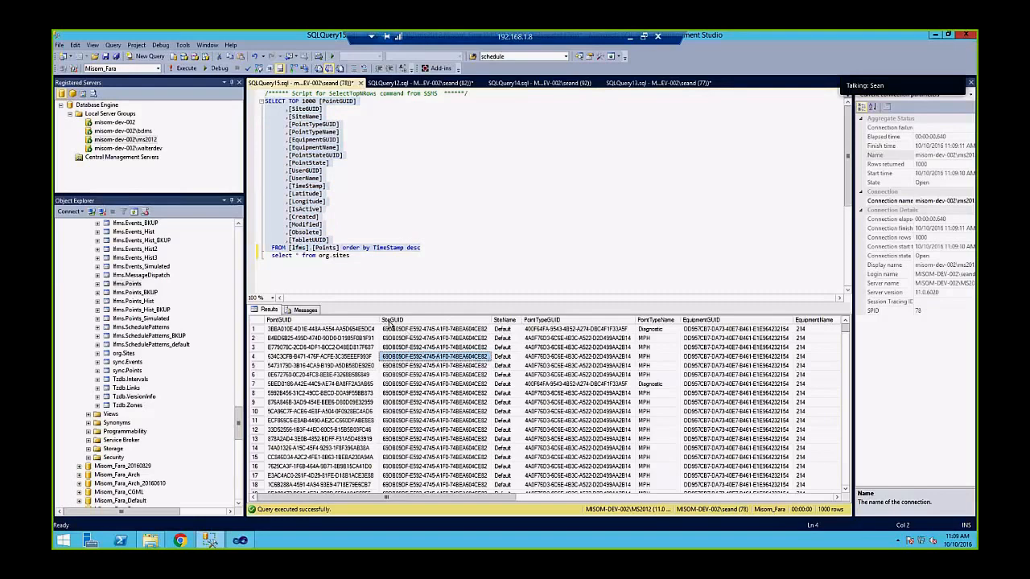
{"action": "left_click", "coordinate": [396, 331]}
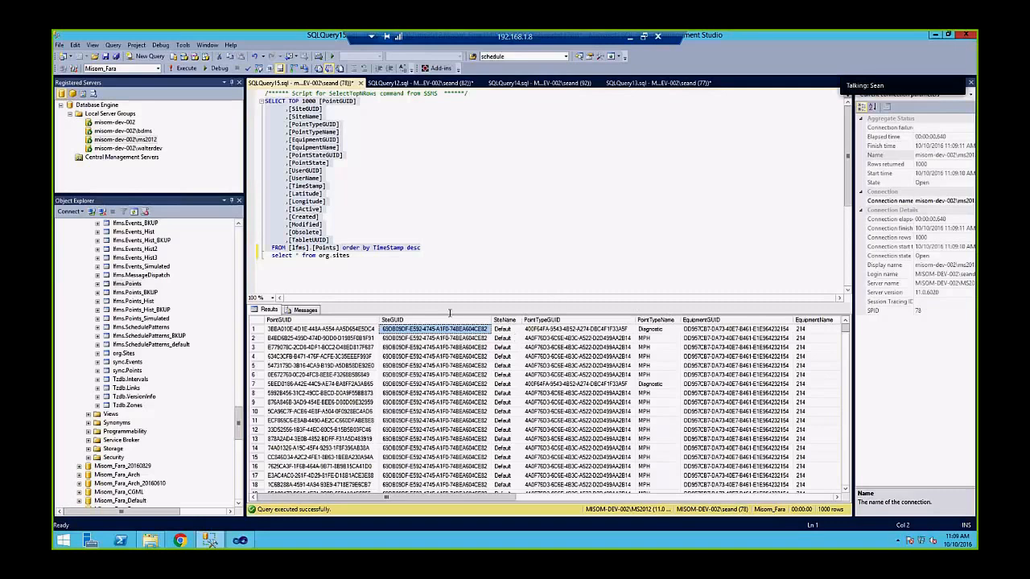
{"action": "left_click_drag", "start_coordinate": [464, 499], "coordinate": [585, 500]}
{"action": "left_click", "coordinate": [500, 331]}
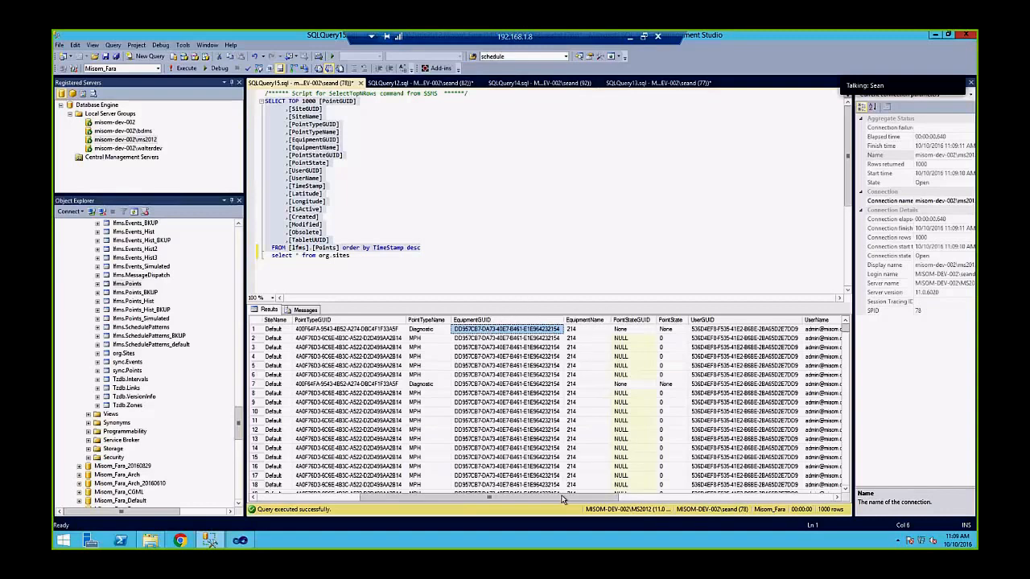
{"action": "left_click_drag", "start_coordinate": [563, 499], "coordinate": [673, 500]}
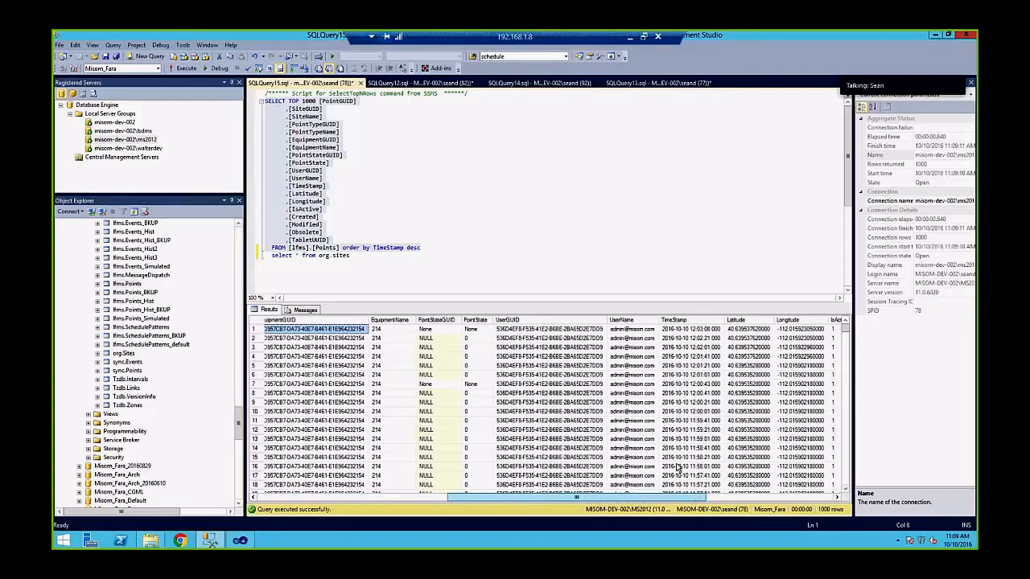
{"action": "scroll", "coordinate": [595, 332], "scroll_direction": "right", "scroll_amount": 1}
{"action": "scroll", "coordinate": [596, 331], "scroll_direction": "right", "scroll_amount": 2}
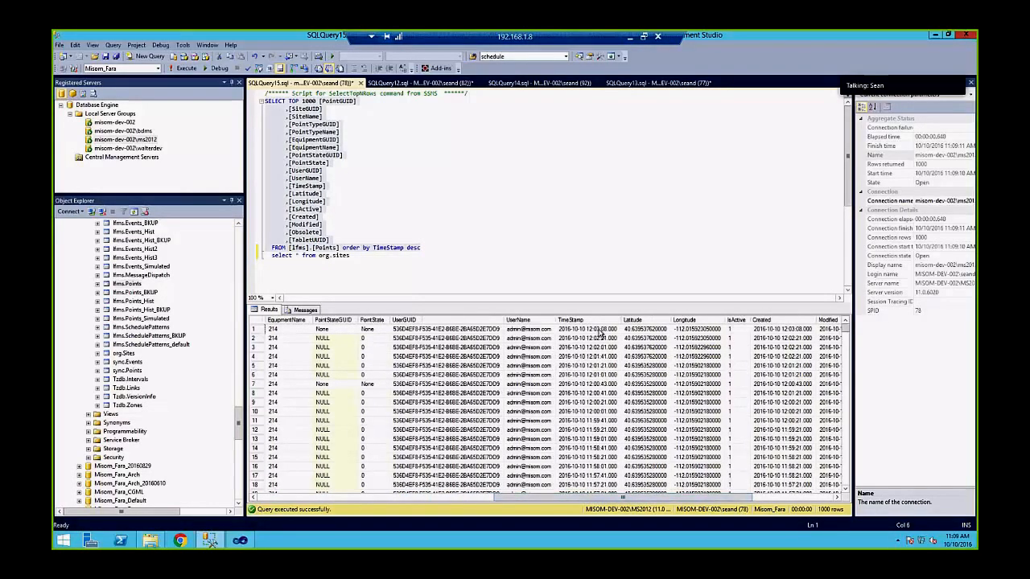
{"action": "left_click_drag", "start_coordinate": [599, 330], "coordinate": [590, 484]}
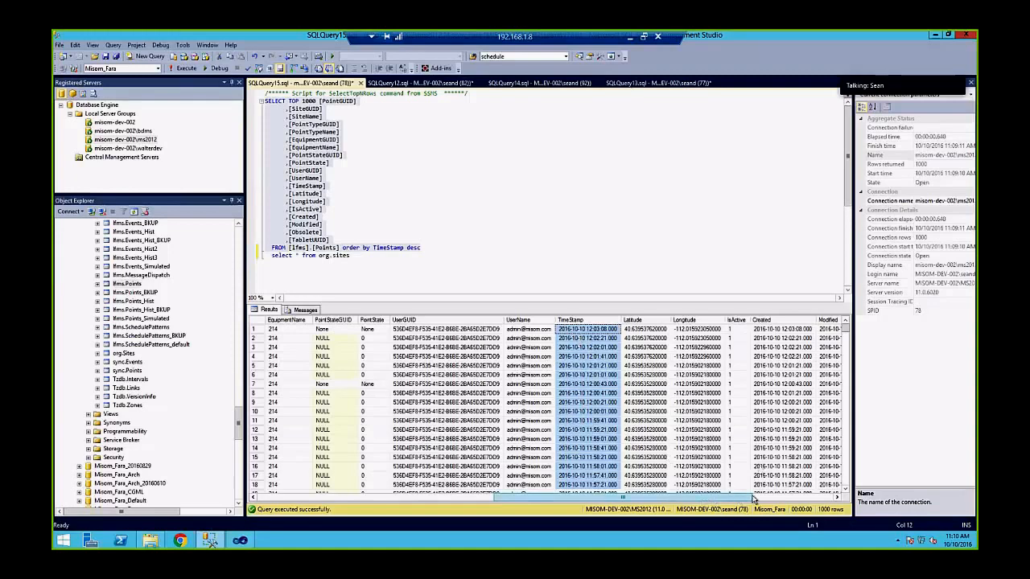
{"action": "scroll", "coordinate": [753, 500], "scroll_direction": "right", "scroll_amount": 3}
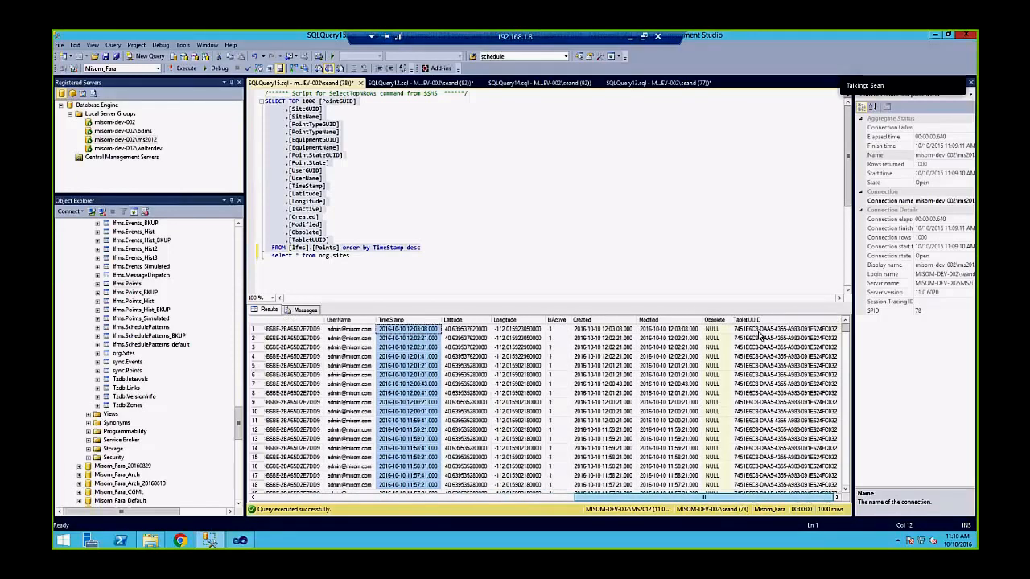
{"action": "left_click_drag", "start_coordinate": [759, 331], "coordinate": [851, 481]}
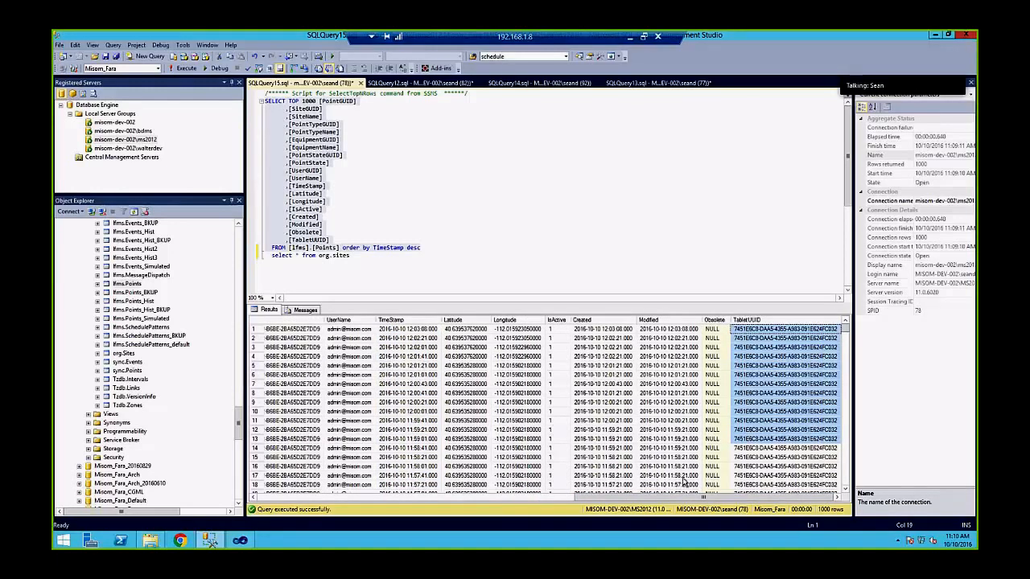
{"action": "left_click", "coordinate": [771, 348]}
{"action": "left_click", "coordinate": [777, 329]}
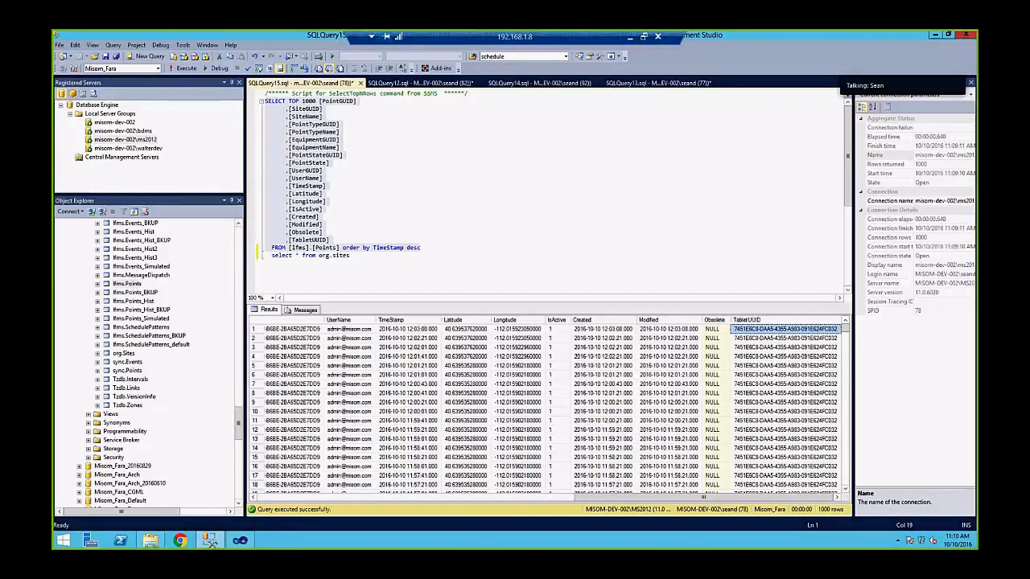
{"action": "key", "text": "alt+Tab"}
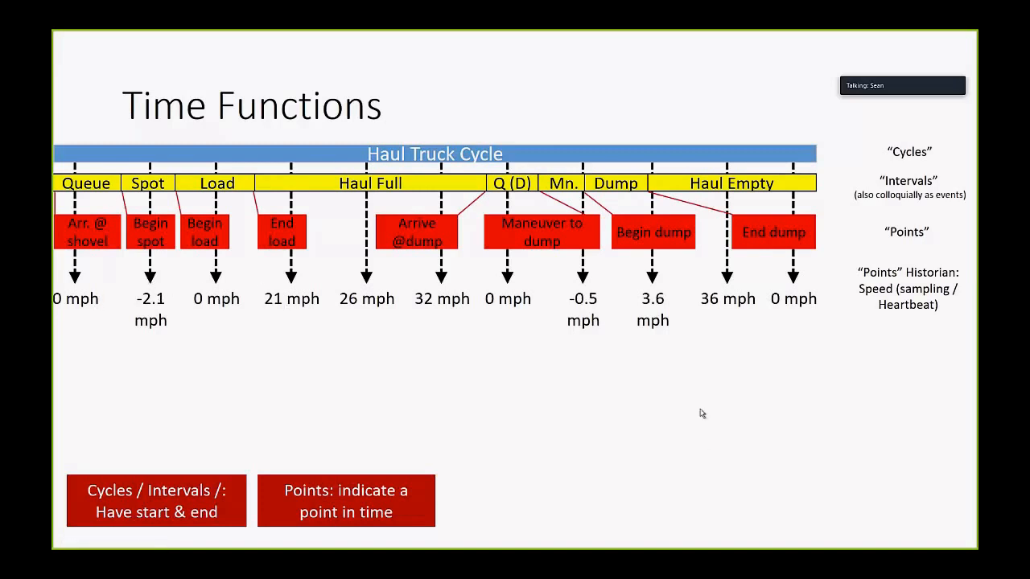
{"action": "key", "text": "alt+Tab"}
{"action": "left_click", "coordinate": [440, 355]}
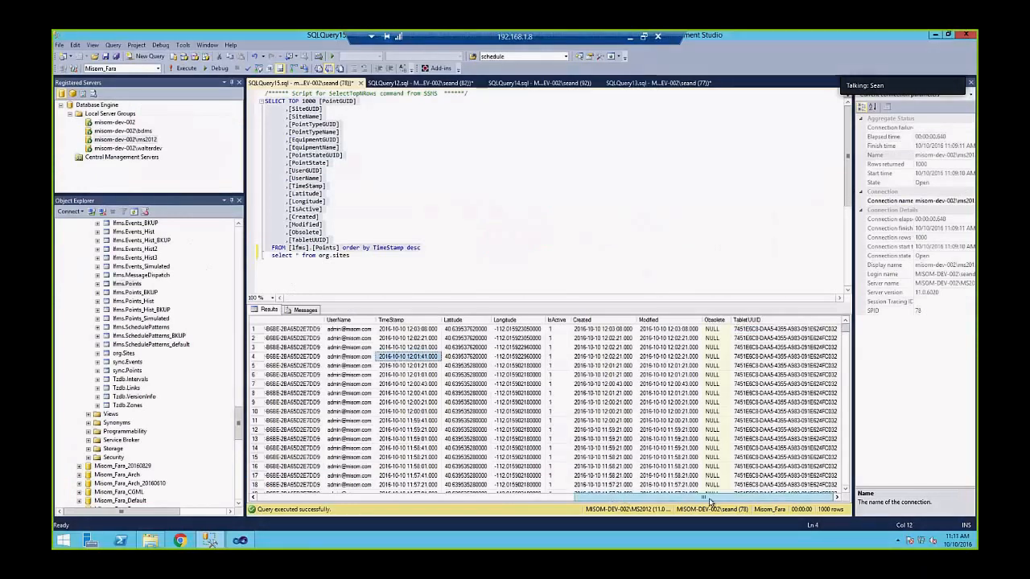
Scroll the Points results sideways and inspect the TimeStamp and PointState values
{"action": "left_click_drag", "start_coordinate": [709, 500], "coordinate": [444, 498]}
{"action": "left_click", "coordinate": [441, 496]}
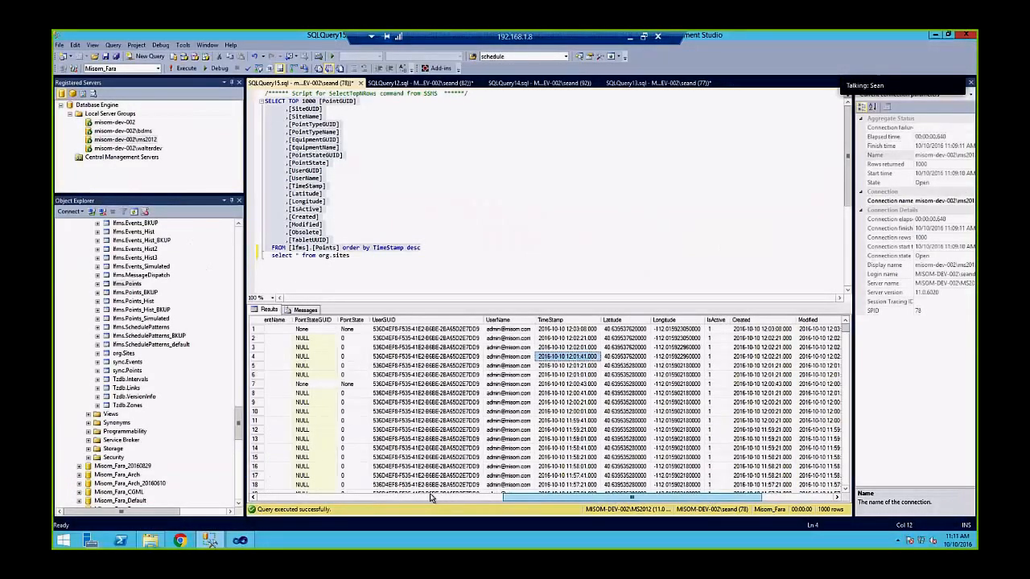
{"action": "left_click", "coordinate": [441, 496]}
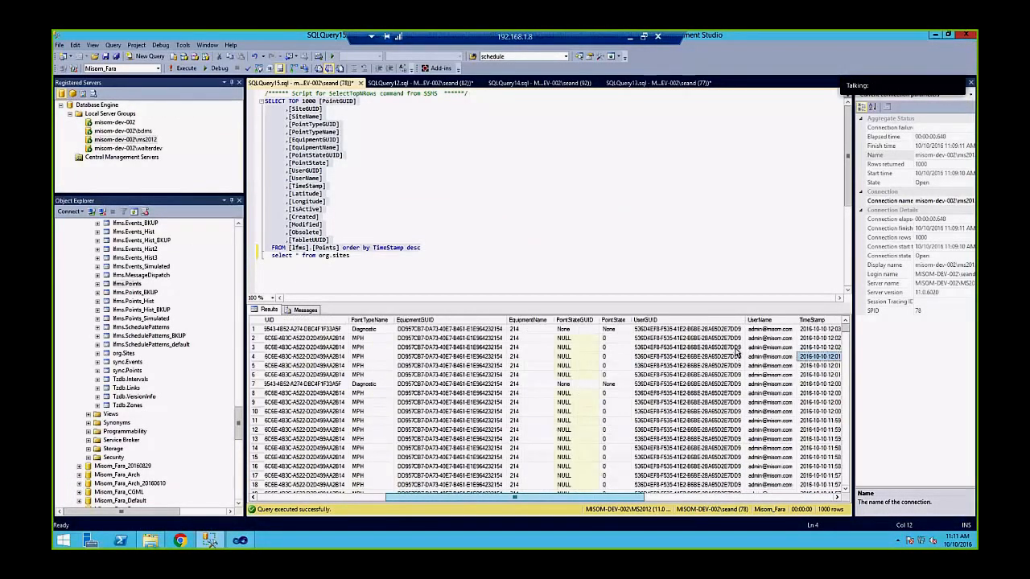
{"action": "left_click_drag", "start_coordinate": [734, 349], "coordinate": [734, 355]}
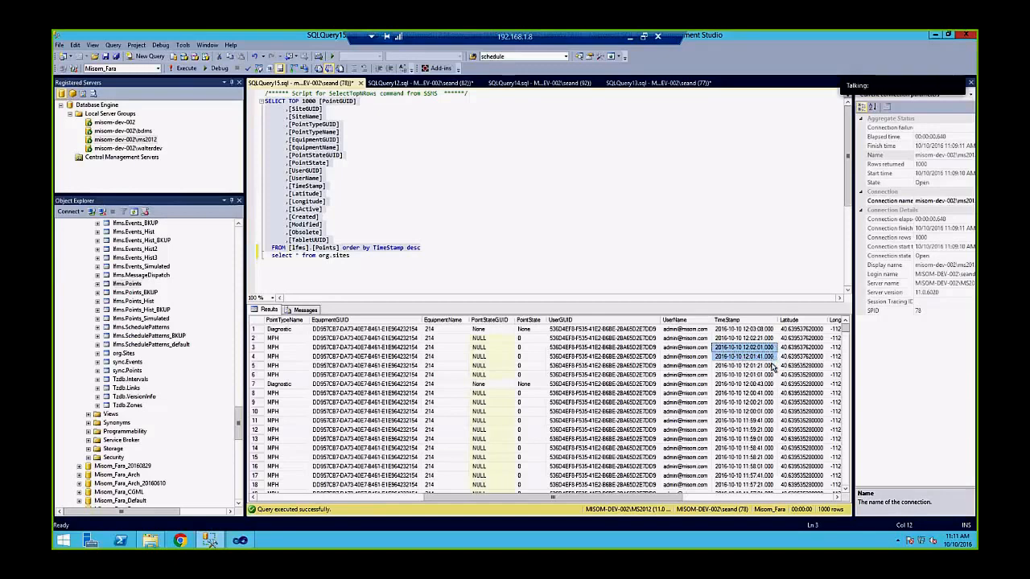
{"action": "left_click_drag", "start_coordinate": [770, 366], "coordinate": [758, 349]}
{"action": "left_click", "coordinate": [527, 357]}
Scroll through the Points rows, then return to the Time Functions slide
{"action": "scroll", "coordinate": [535, 350], "scroll_direction": "down", "scroll_amount": 20}
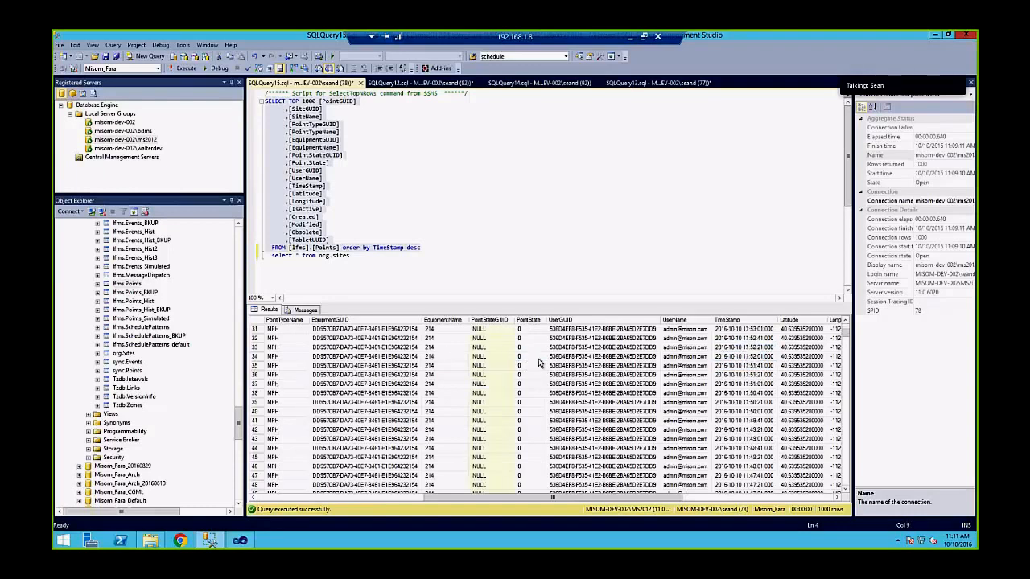
{"action": "scroll", "coordinate": [557, 347], "scroll_direction": "down", "scroll_amount": 20}
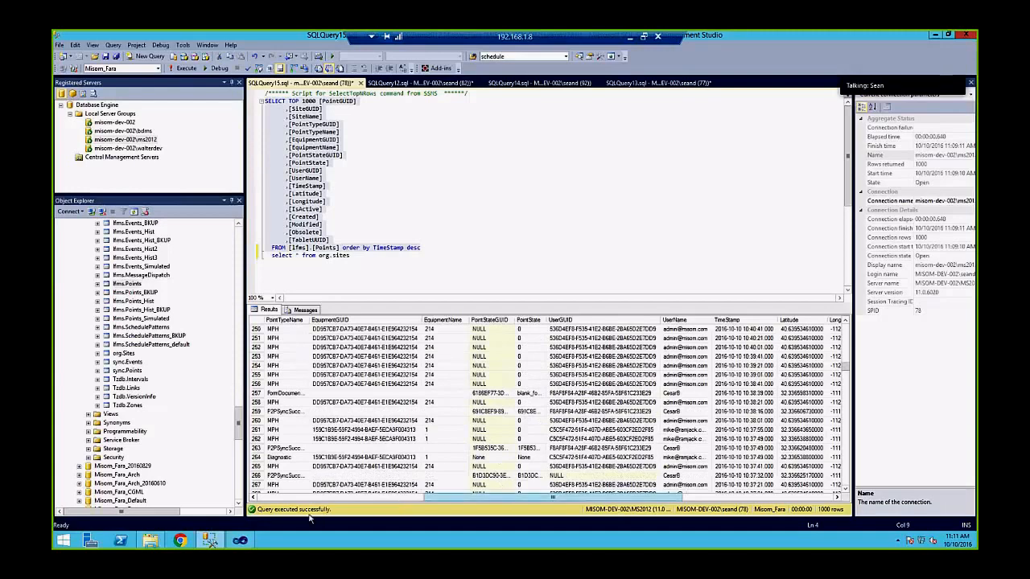
{"action": "scroll", "coordinate": [498, 441], "scroll_direction": "up", "scroll_amount": 5}
{"action": "scroll", "coordinate": [499, 441], "scroll_direction": "up", "scroll_amount": 20}
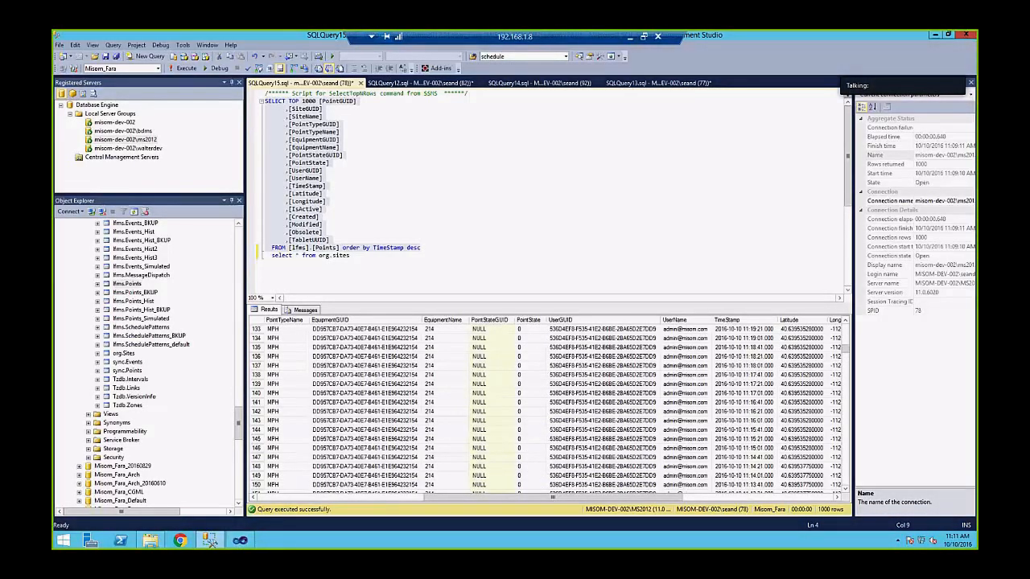
{"action": "key", "text": "alt+Tab"}
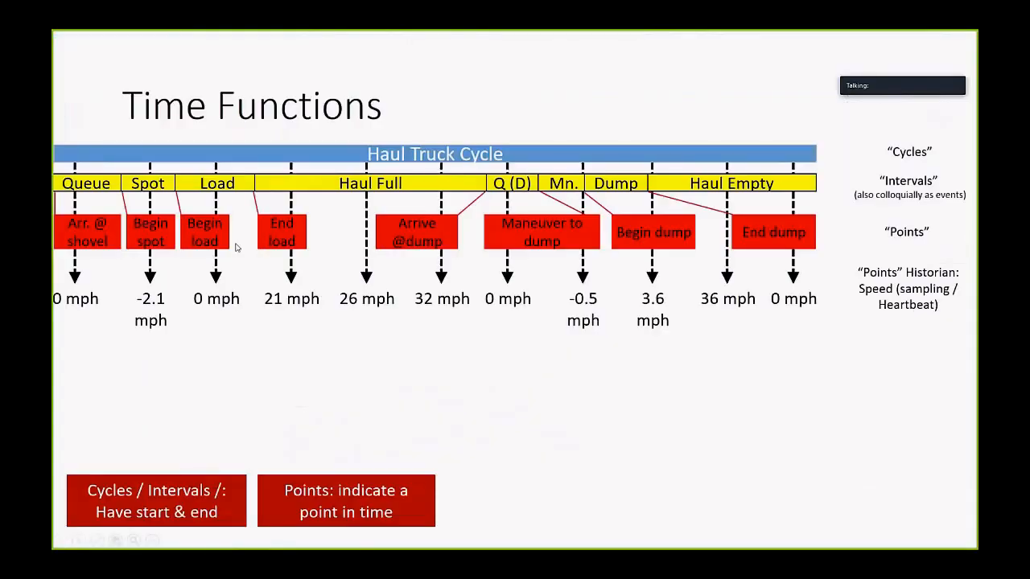
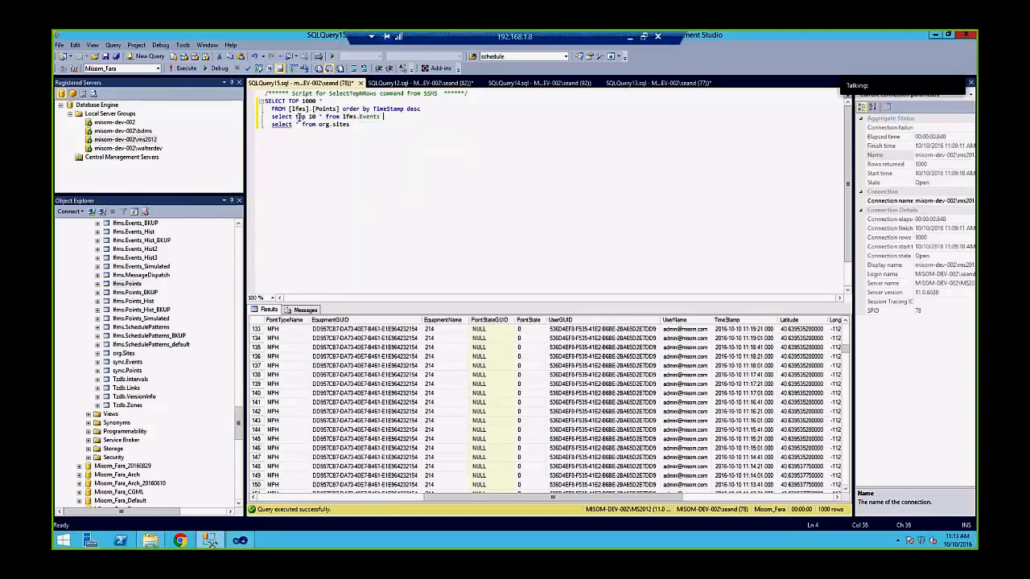
Append 'order by BeginTime' to the top-10 lfms.Events query
{"action": "type", "text": "order by BeginTime Desc"}
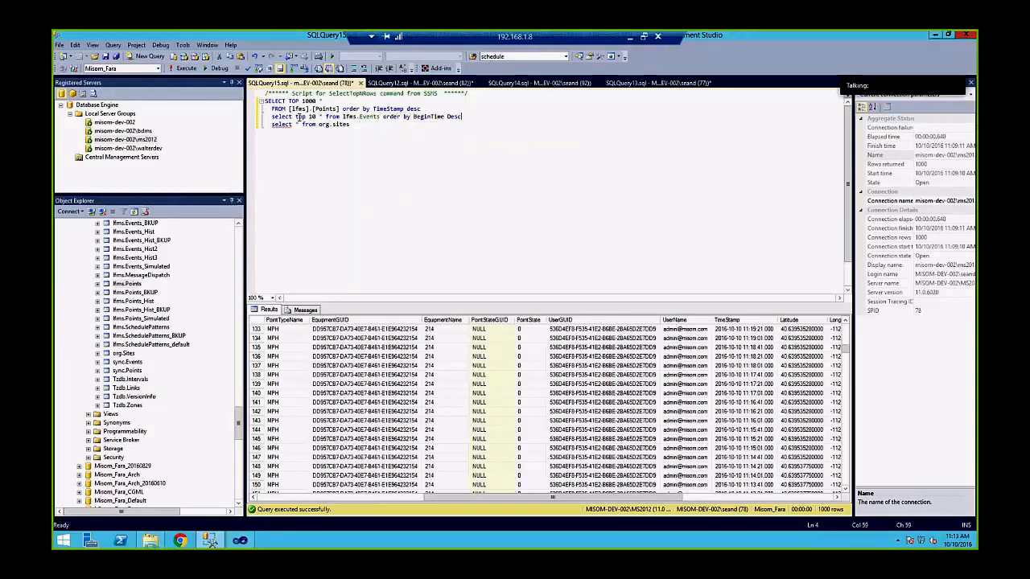
Run the Events query sorted by BeginTime desc and check the first event's state name and BeginTime
{"action": "key", "text": "shift+Home"}
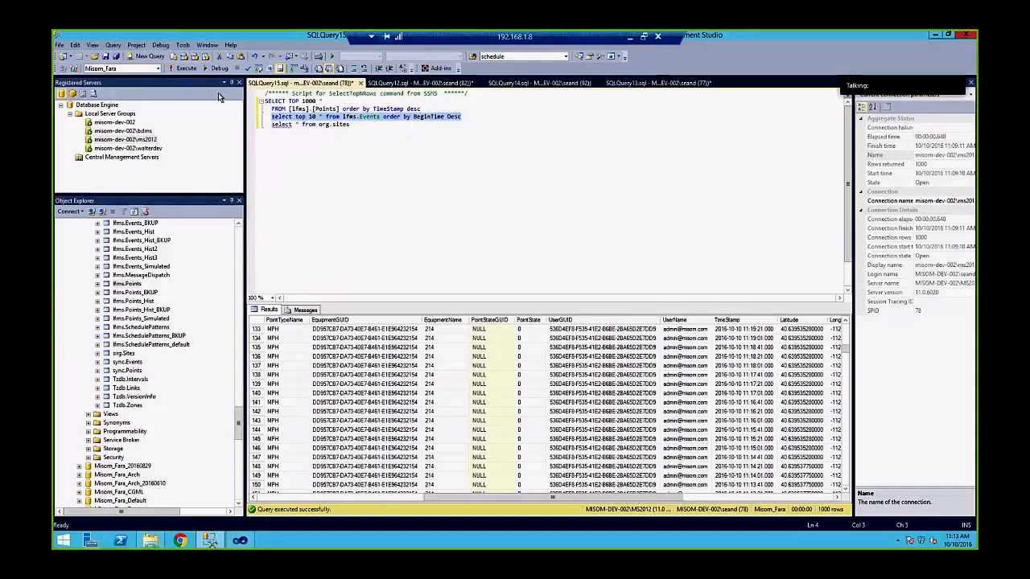
{"action": "left_click", "coordinate": [184, 68]}
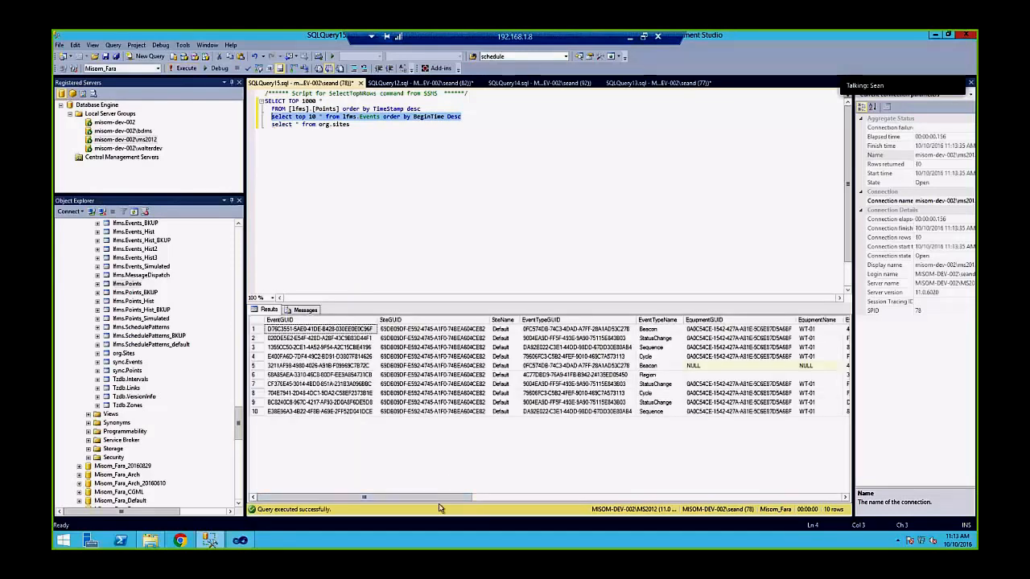
{"action": "left_click_drag", "start_coordinate": [435, 497], "coordinate": [594, 493]}
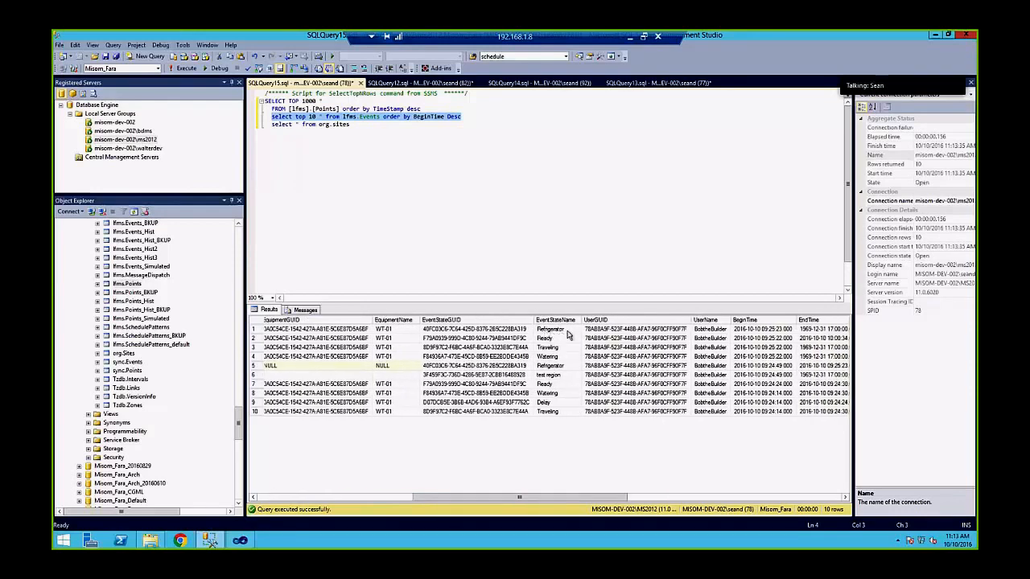
{"action": "left_click", "coordinate": [553, 332]}
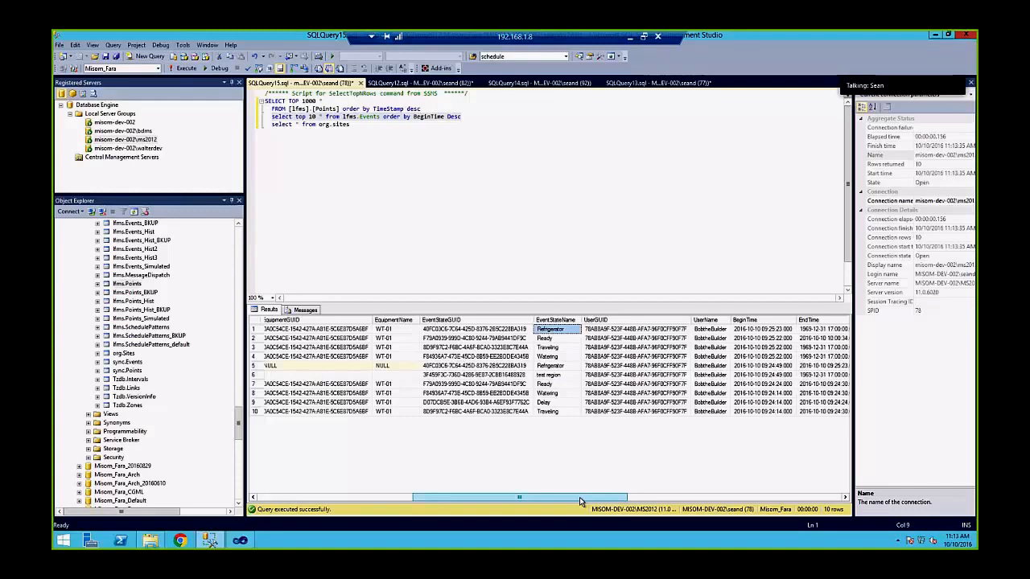
{"action": "left_click_drag", "start_coordinate": [579, 499], "coordinate": [623, 495]}
{"action": "left_click", "coordinate": [624, 330]}
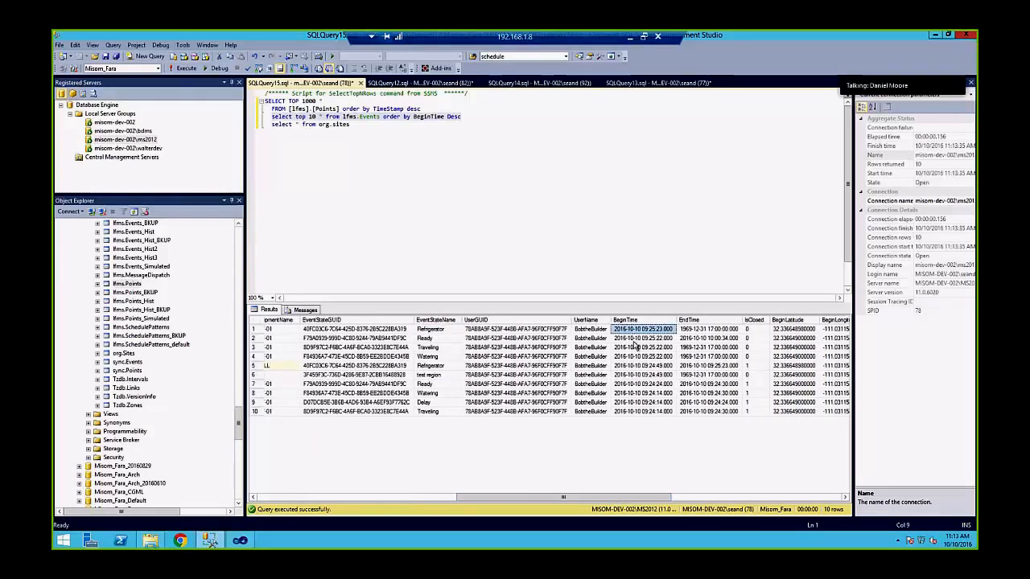
{"action": "left_click_drag", "start_coordinate": [545, 498], "coordinate": [474, 499]}
Scroll the Events results sideways and compare the first two events' BeginTime and EndTime values
{"action": "scroll", "coordinate": [553, 498], "scroll_direction": "right", "scroll_amount": 2}
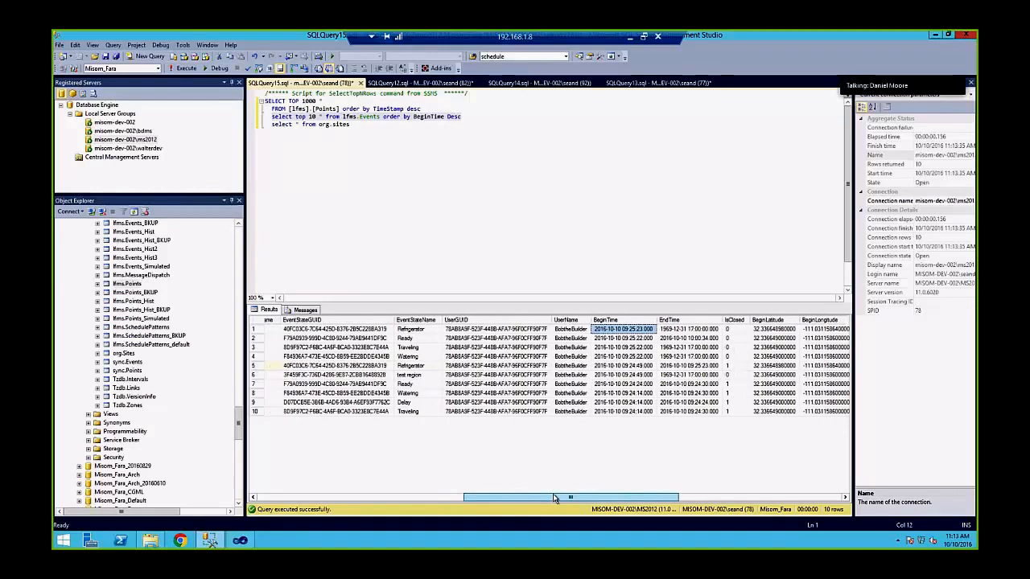
{"action": "scroll", "coordinate": [553, 496], "scroll_direction": "left", "scroll_amount": 3}
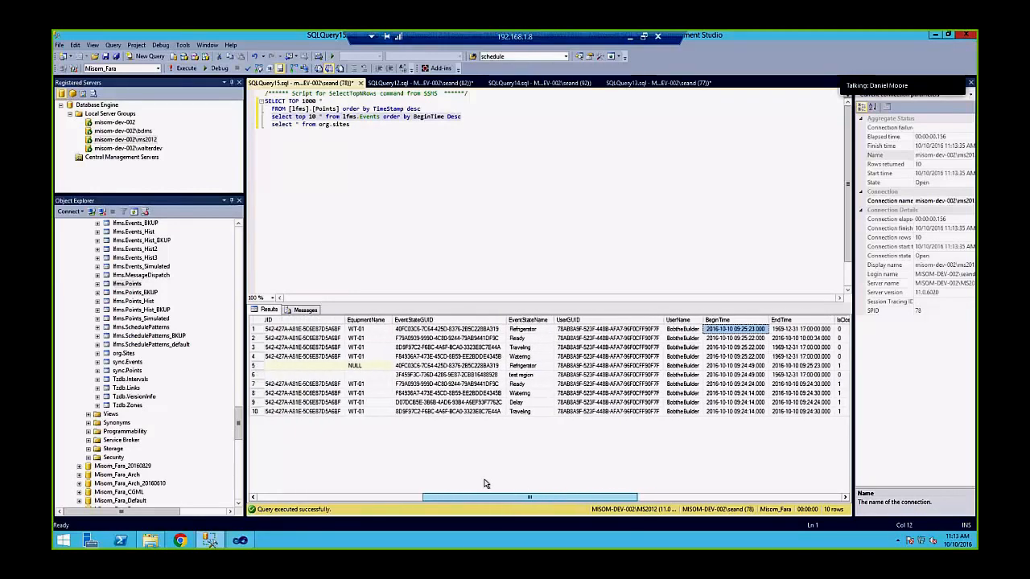
{"action": "scroll", "coordinate": [555, 483], "scroll_direction": "right", "scroll_amount": 3}
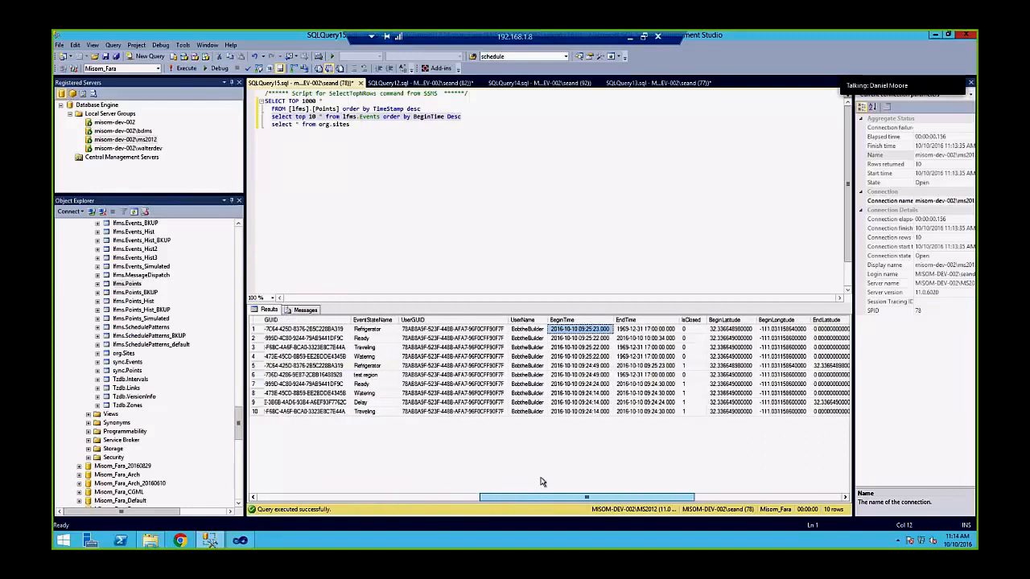
{"action": "scroll", "coordinate": [540, 481], "scroll_direction": "left", "scroll_amount": 1}
{"action": "scroll", "coordinate": [474, 489], "scroll_direction": "left", "scroll_amount": 4}
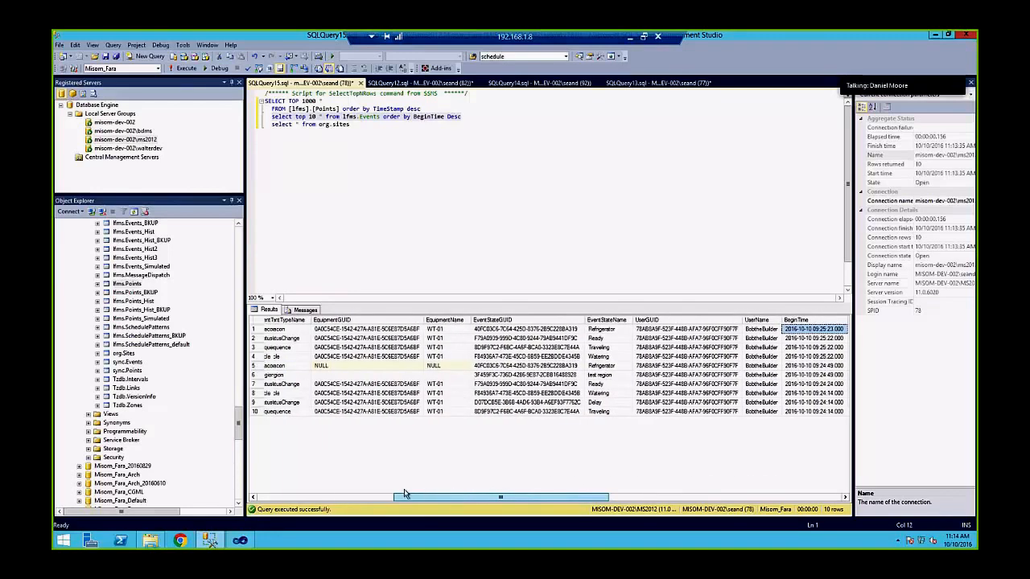
{"action": "scroll", "coordinate": [403, 493], "scroll_direction": "left", "scroll_amount": 3}
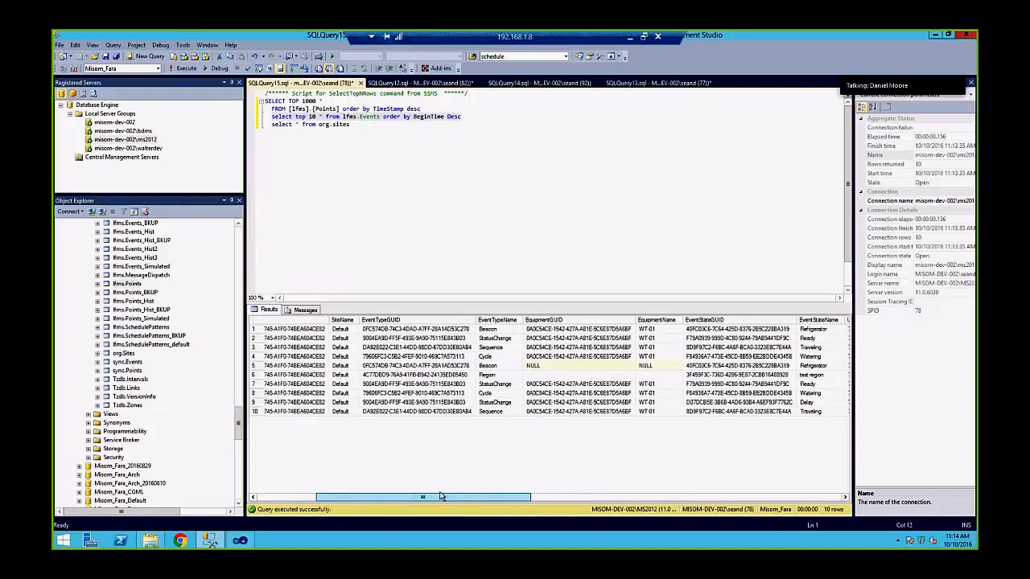
{"action": "scroll", "coordinate": [439, 496], "scroll_direction": "right", "scroll_amount": 2}
{"action": "scroll", "coordinate": [446, 492], "scroll_direction": "right", "scroll_amount": 5}
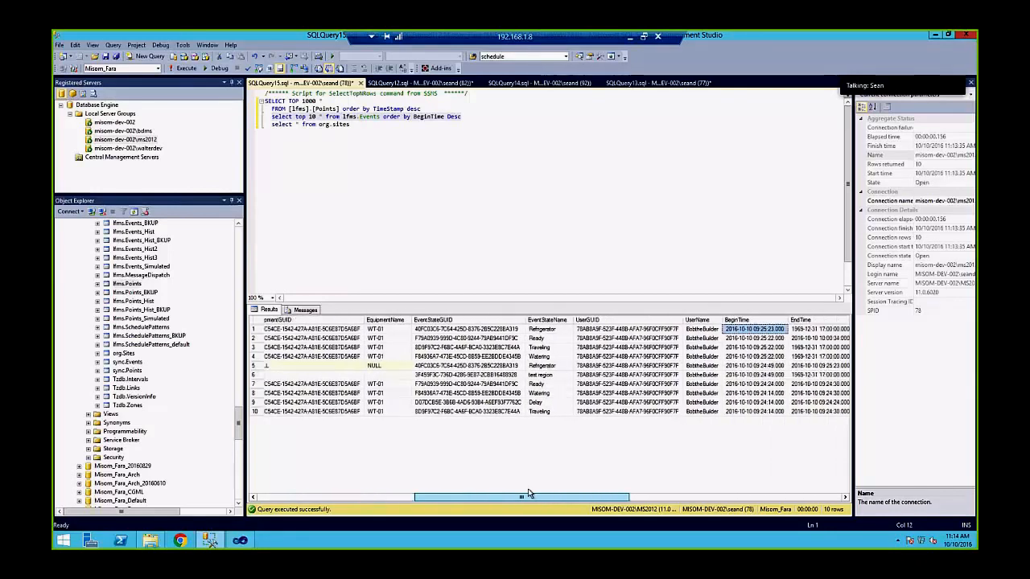
{"action": "scroll", "coordinate": [592, 491], "scroll_direction": "right", "scroll_amount": 2}
{"action": "left_click", "coordinate": [524, 341]}
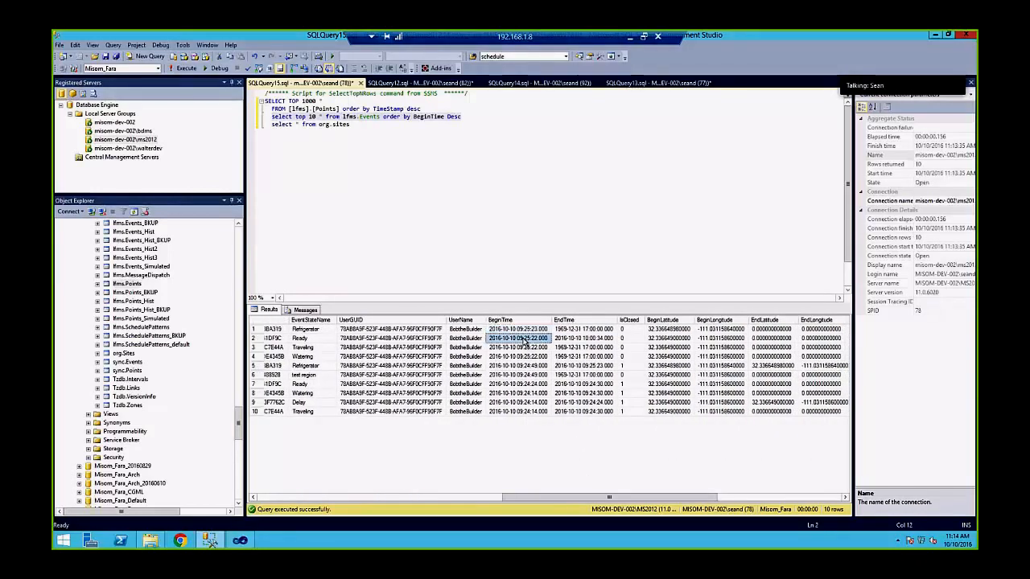
{"action": "left_click", "coordinate": [563, 330]}
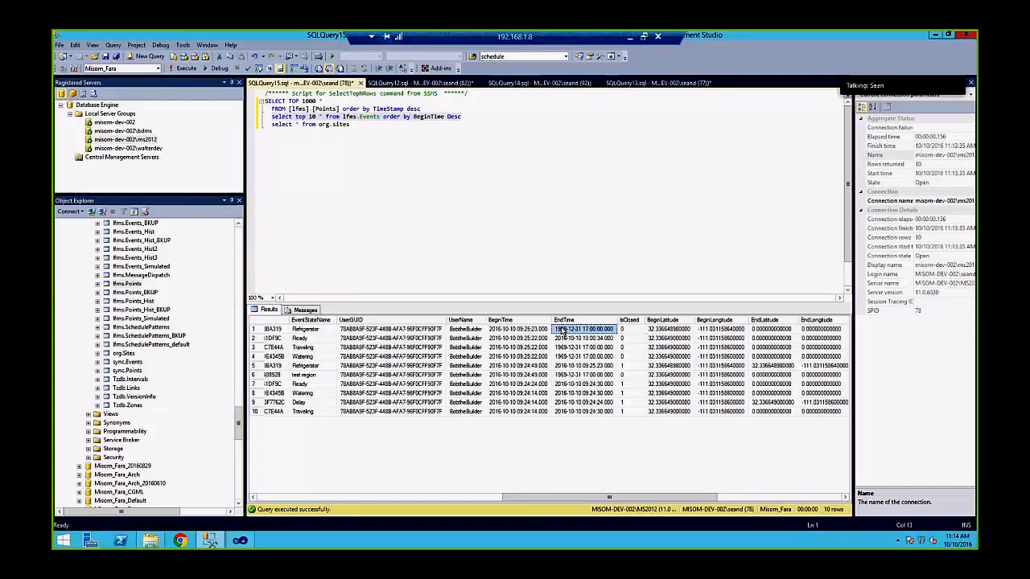
Compare the first two events' BeginTime, EndTime and closed status, selecting the second event row
{"action": "left_click", "coordinate": [532, 330]}
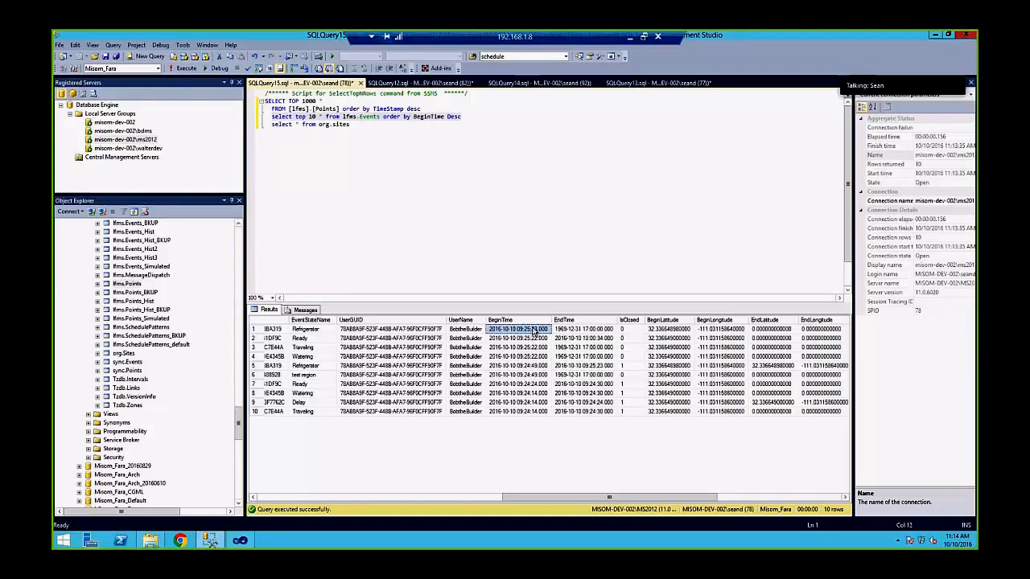
{"action": "left_click", "coordinate": [587, 330]}
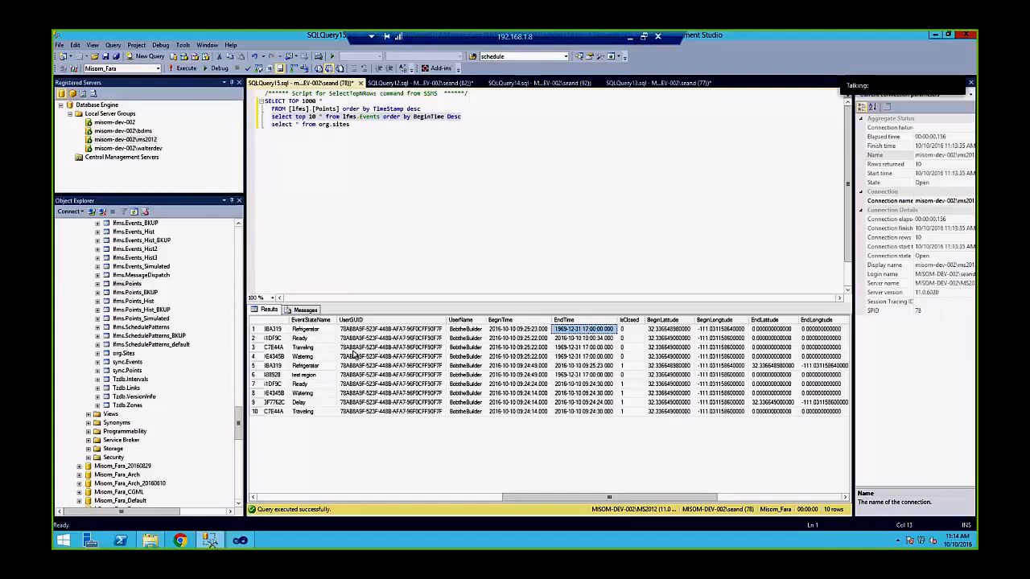
{"action": "left_click_drag", "start_coordinate": [296, 341], "coordinate": [576, 341]}
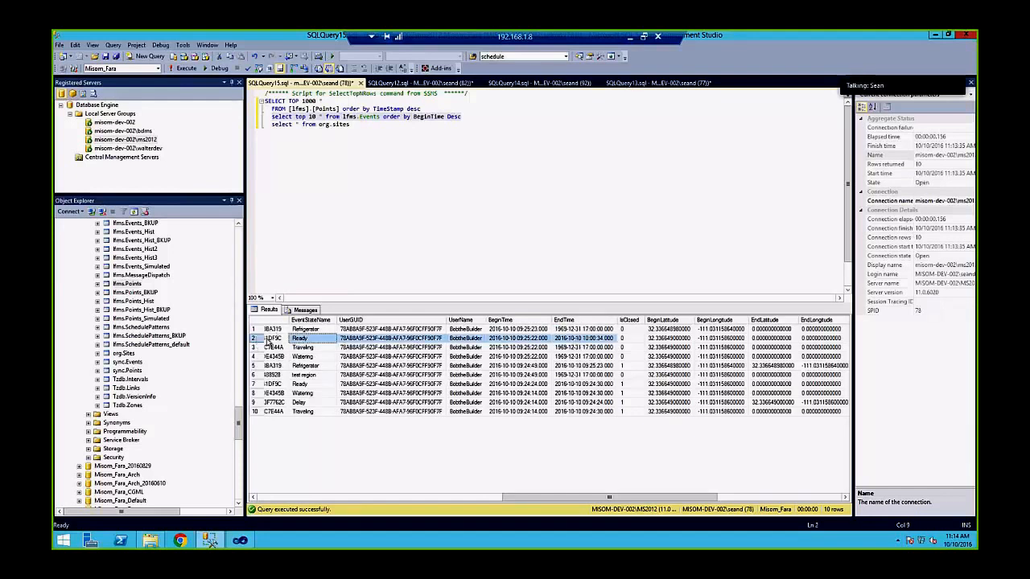
{"action": "left_click", "coordinate": [258, 338]}
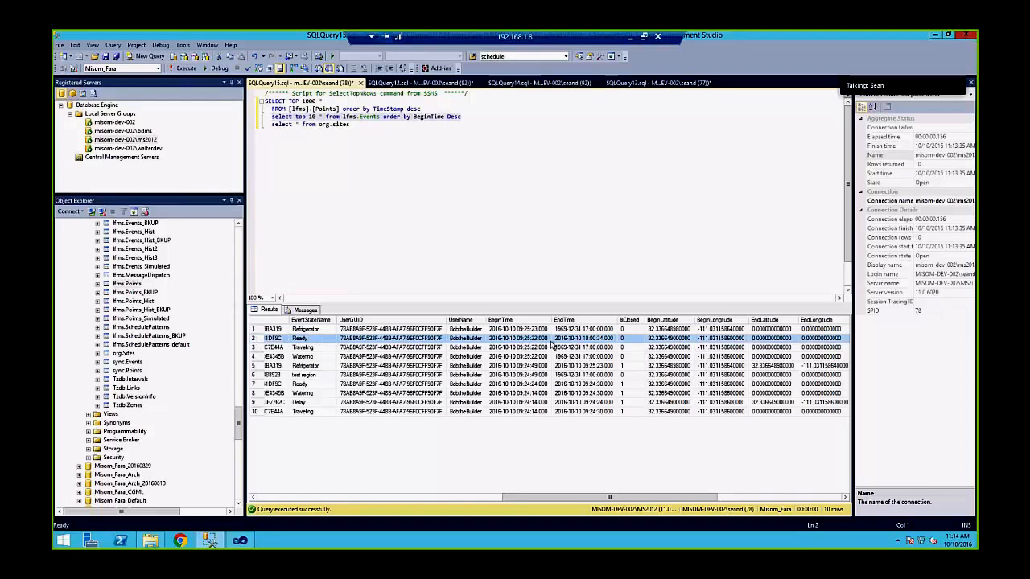
{"action": "left_click", "coordinate": [628, 340]}
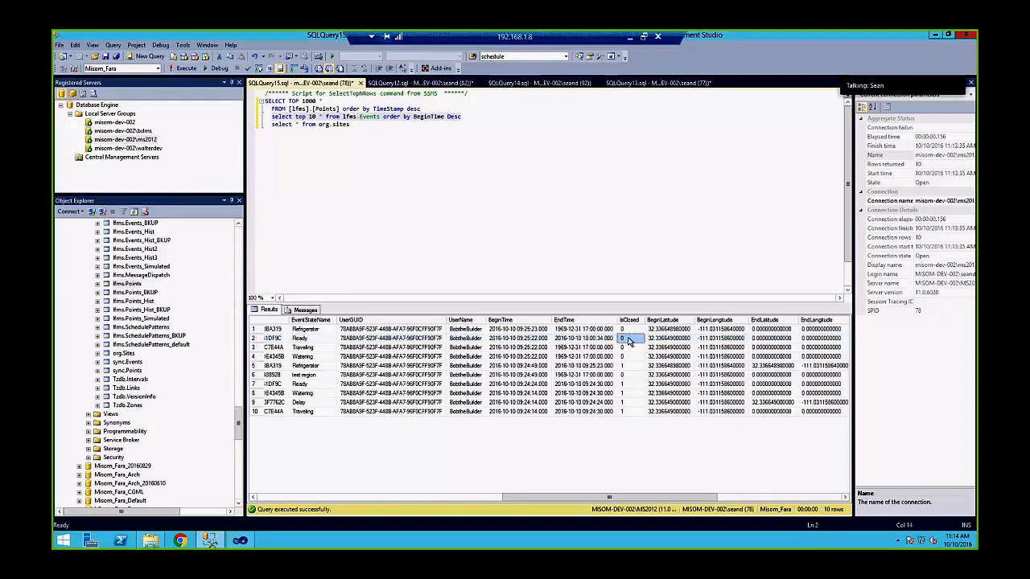
{"action": "left_click", "coordinate": [590, 340]}
{"action": "left_click", "coordinate": [254, 339]}
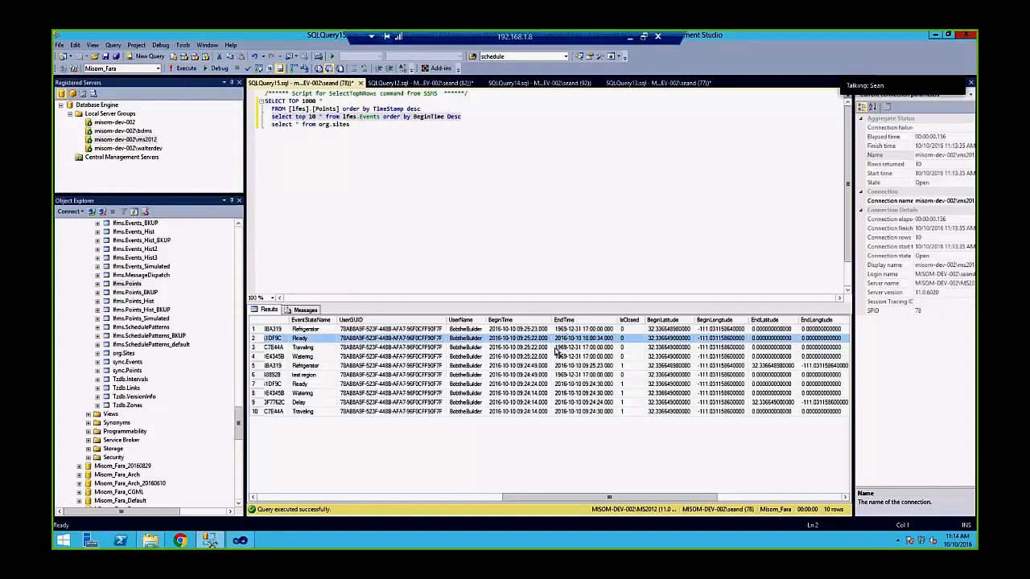
Check BeginTime, EndTime and IsClosed values for events 3 to 6, then scroll the grid back left
{"action": "left_click_drag", "start_coordinate": [600, 350], "coordinate": [600, 357]}
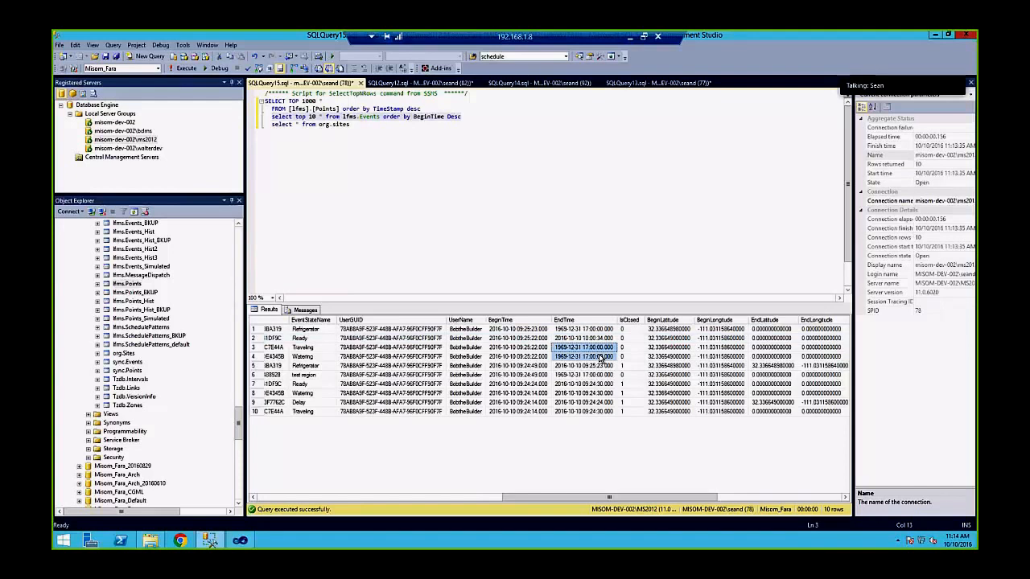
{"action": "left_click", "coordinate": [592, 375]}
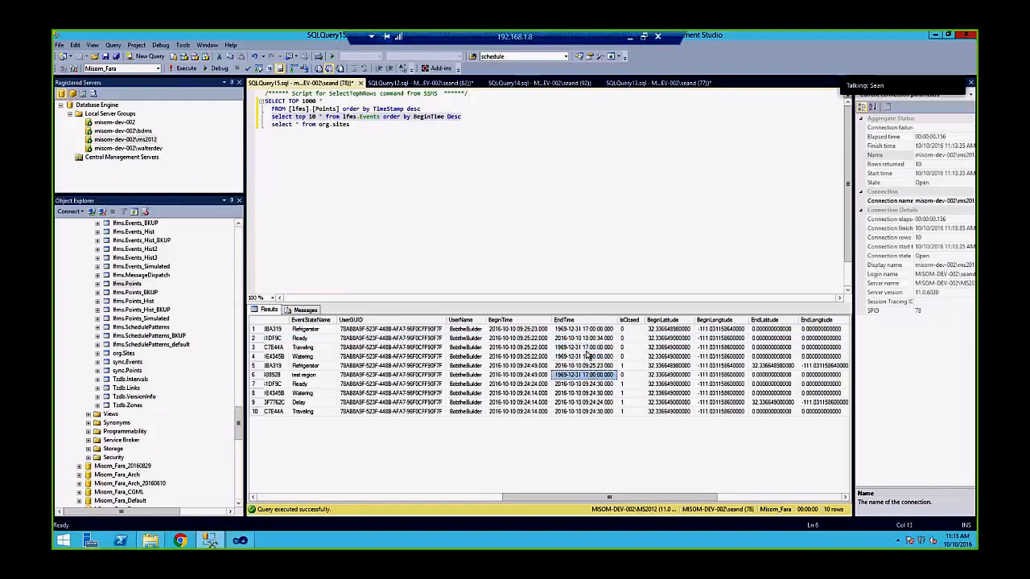
{"action": "left_click_drag", "start_coordinate": [587, 354], "coordinate": [587, 346]}
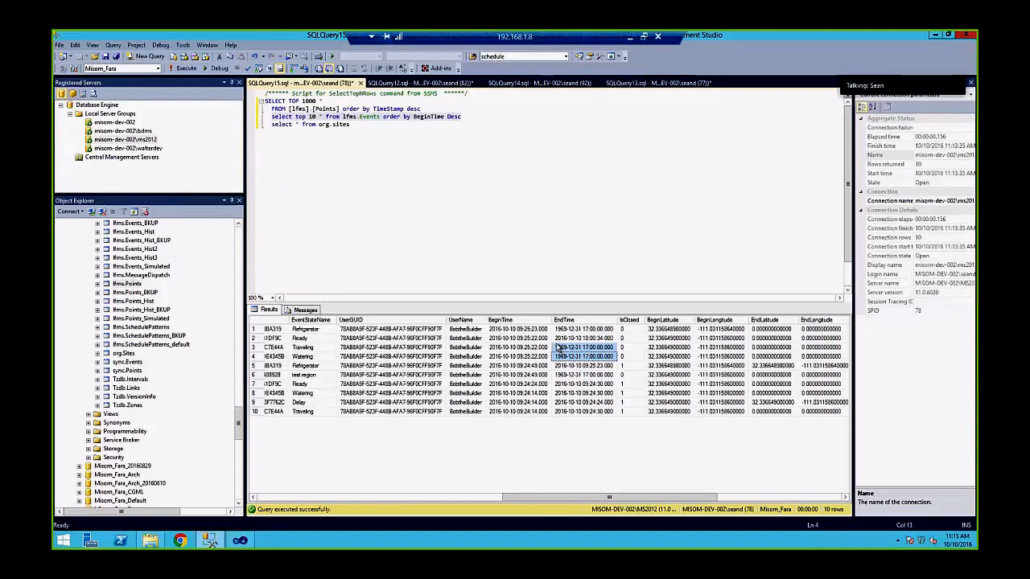
{"action": "left_click", "coordinate": [510, 347]}
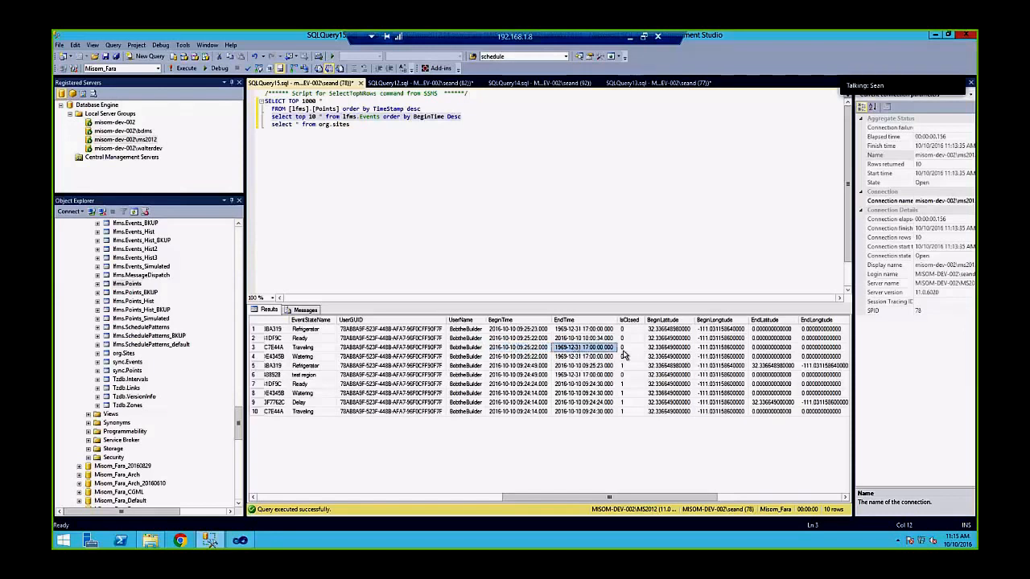
{"action": "left_click_drag", "start_coordinate": [626, 348], "coordinate": [628, 357]}
{"action": "left_click", "coordinate": [529, 350]}
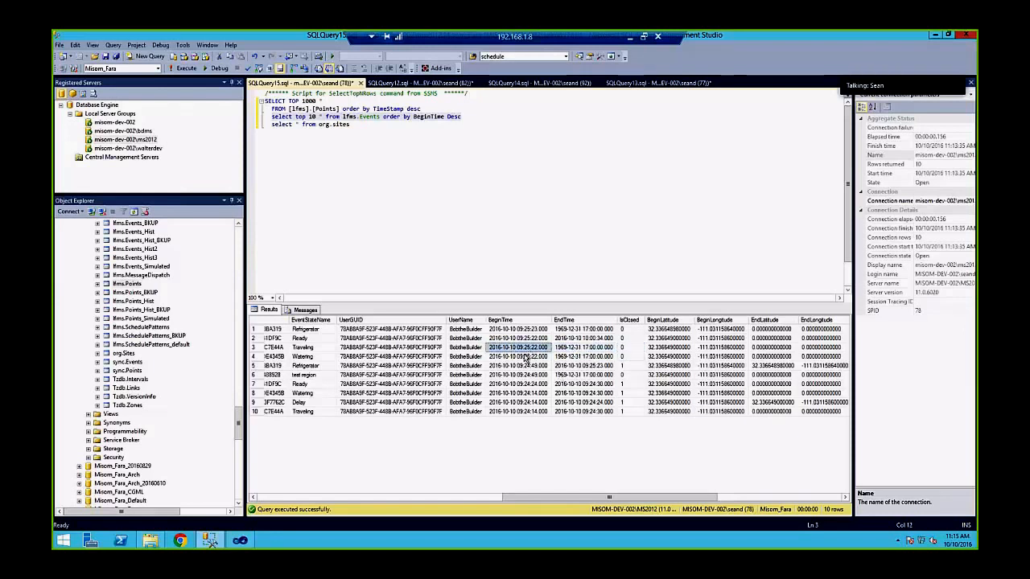
{"action": "left_click", "coordinate": [523, 356]}
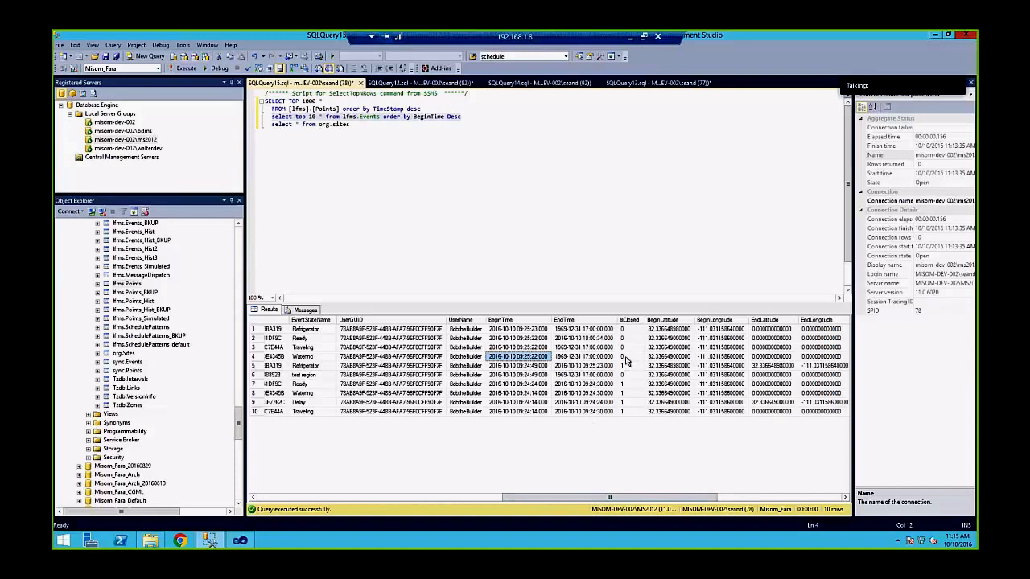
{"action": "left_click", "coordinate": [526, 351]}
{"action": "left_click", "coordinate": [557, 351]}
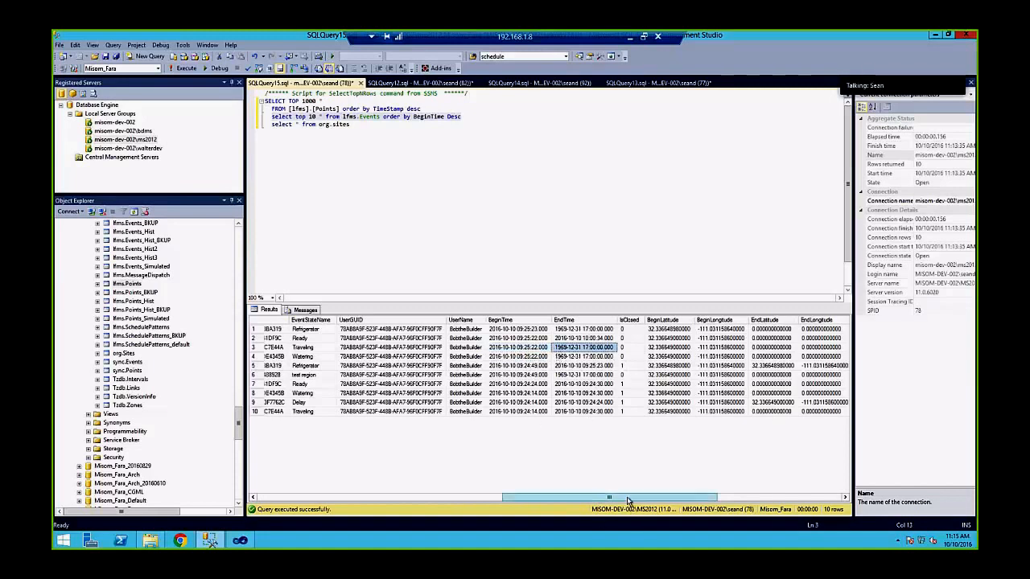
{"action": "left_click", "coordinate": [526, 366]}
{"action": "left_click", "coordinate": [584, 367]}
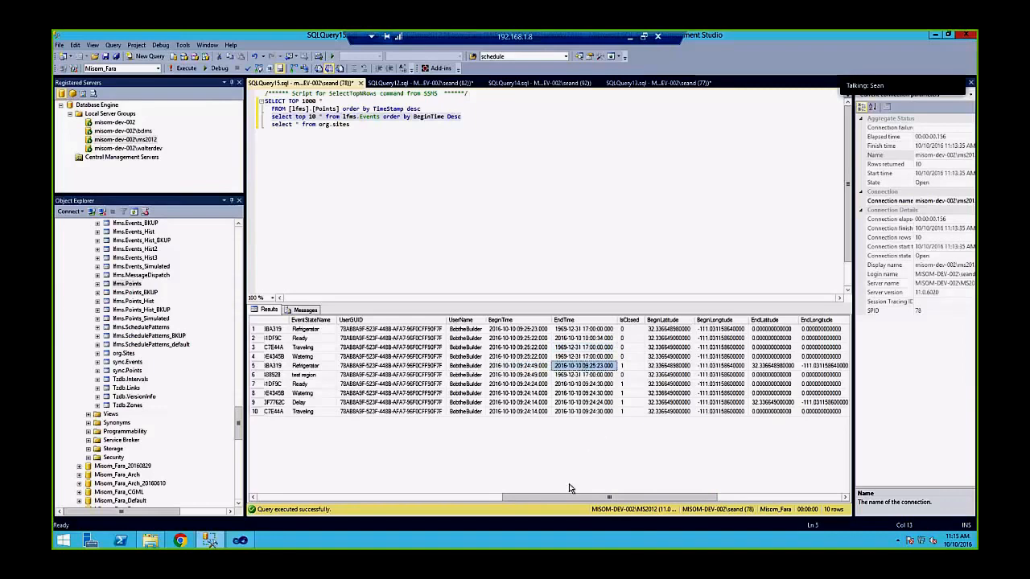
{"action": "left_click_drag", "start_coordinate": [591, 497], "coordinate": [324, 481]}
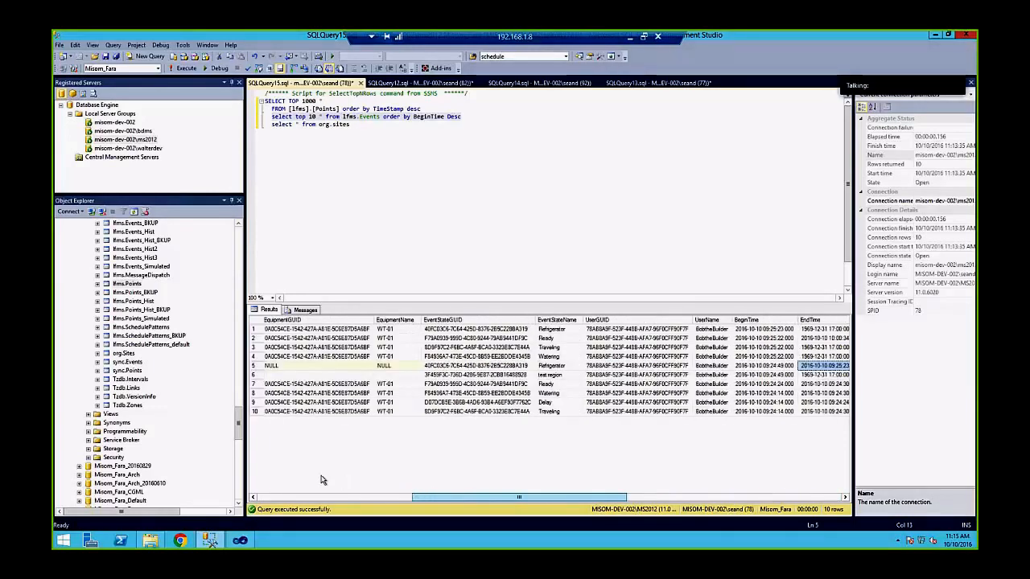
{"action": "left_click", "coordinate": [512, 158]}
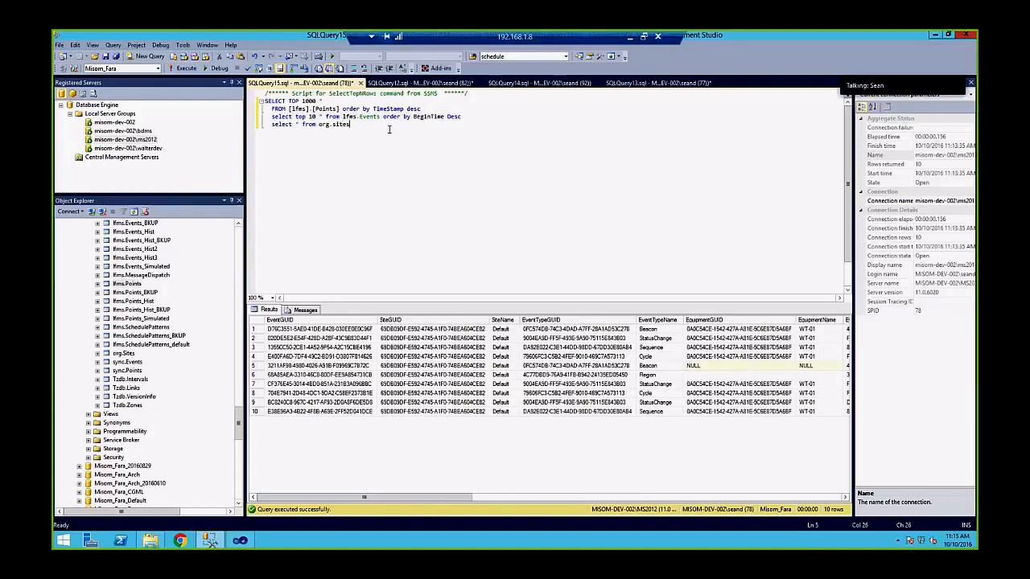
Delete the org.sites query line and locate lfms.EventPointDetails in Object Explorer
{"action": "key", "text": "shift+Home"}
{"action": "key", "text": "BackSpace"}
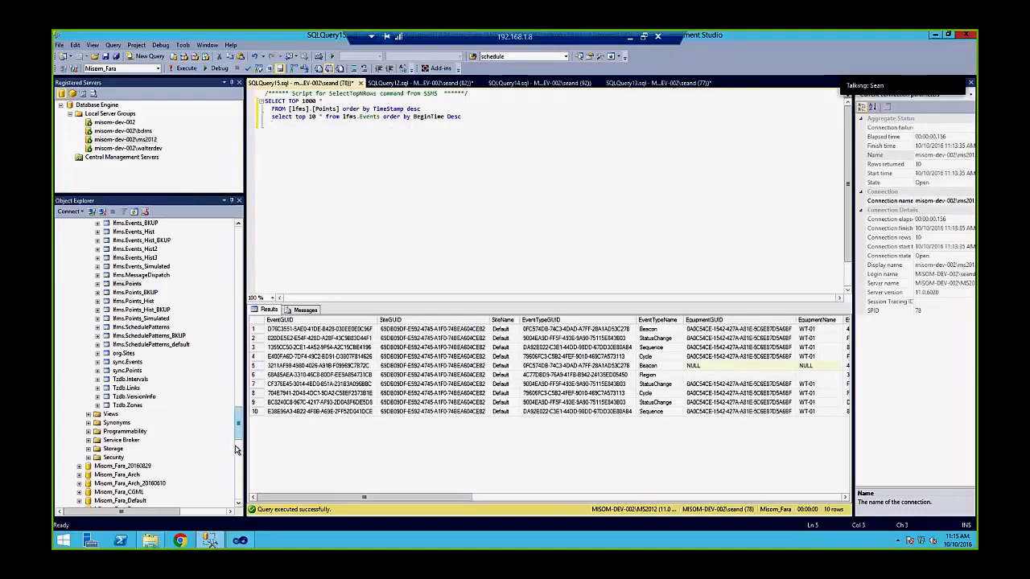
{"action": "left_click_drag", "start_coordinate": [240, 433], "coordinate": [241, 420]}
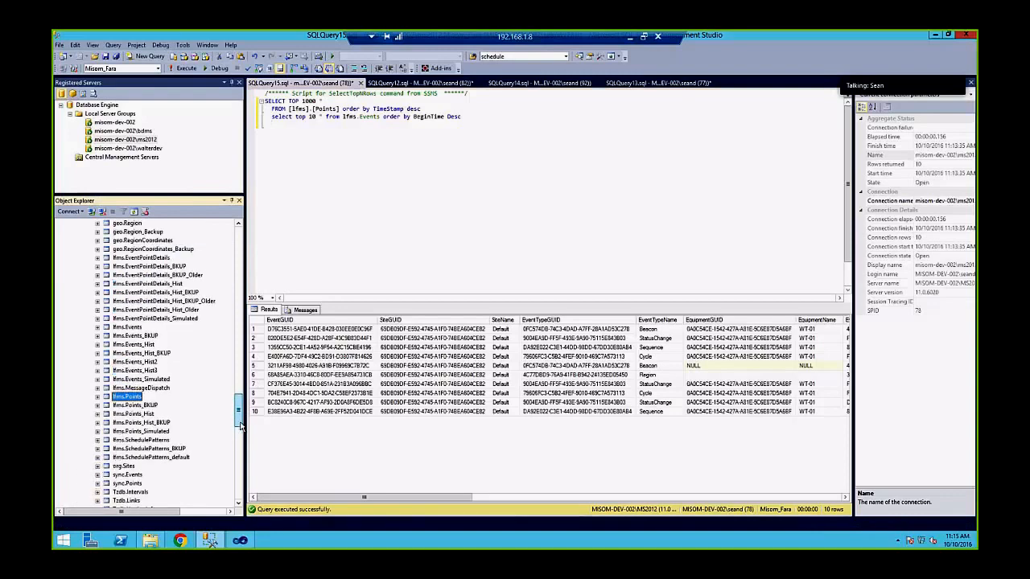
{"action": "left_click", "coordinate": [161, 257]}
{"action": "left_click", "coordinate": [351, 226]}
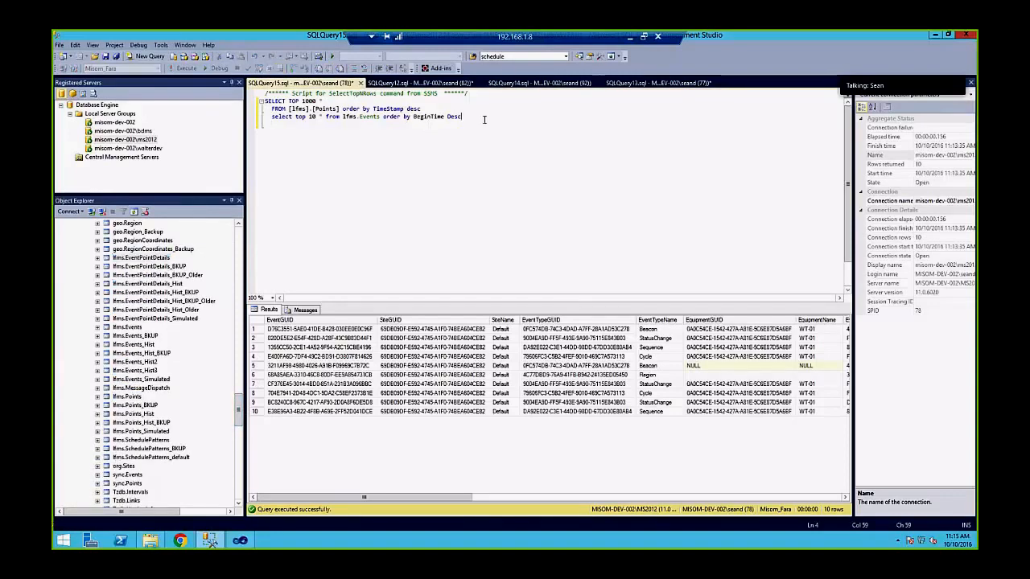
Write select top 100 * from lfms.EventPointDetails order by Created desc and select that line
{"action": "key", "text": "Return"}
{"action": "type", "text": "select "}
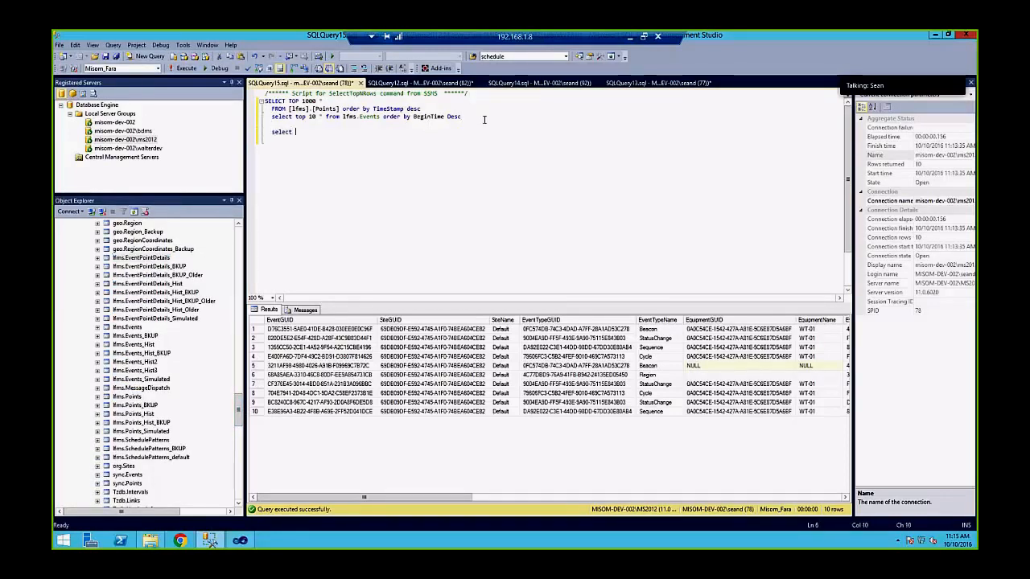
{"action": "type", "text": "* from lfms.E"}
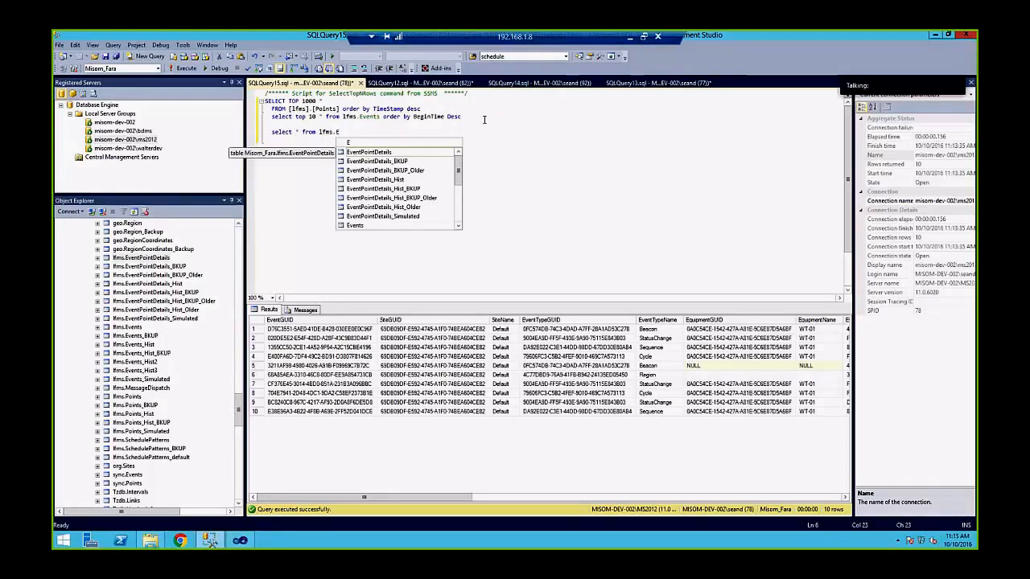
{"action": "key", "text": "Tab"}
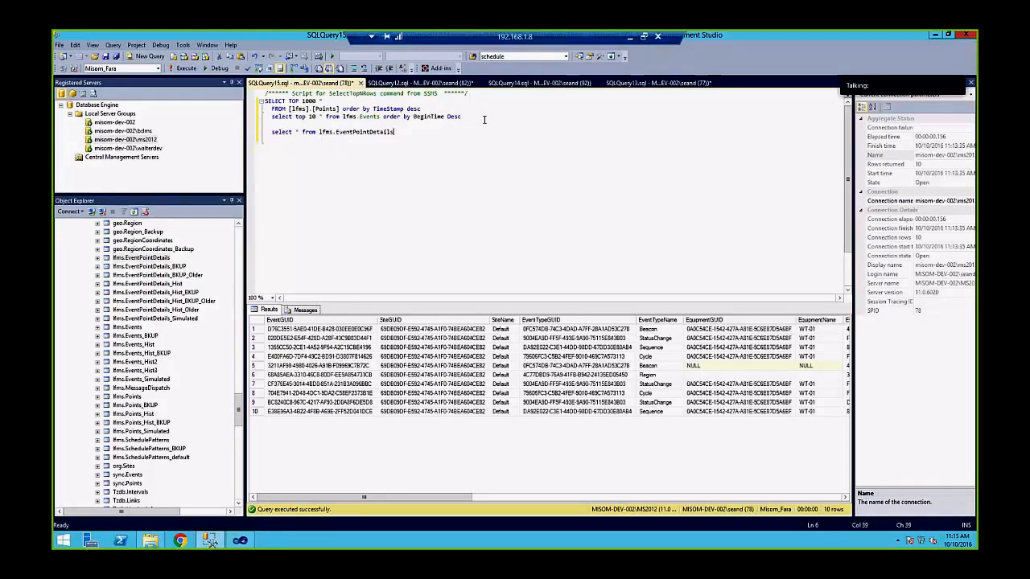
{"action": "type", "text": "order by Create"}
{"action": "key", "text": "Tab"}
{"action": "type", "text": "top 10"}
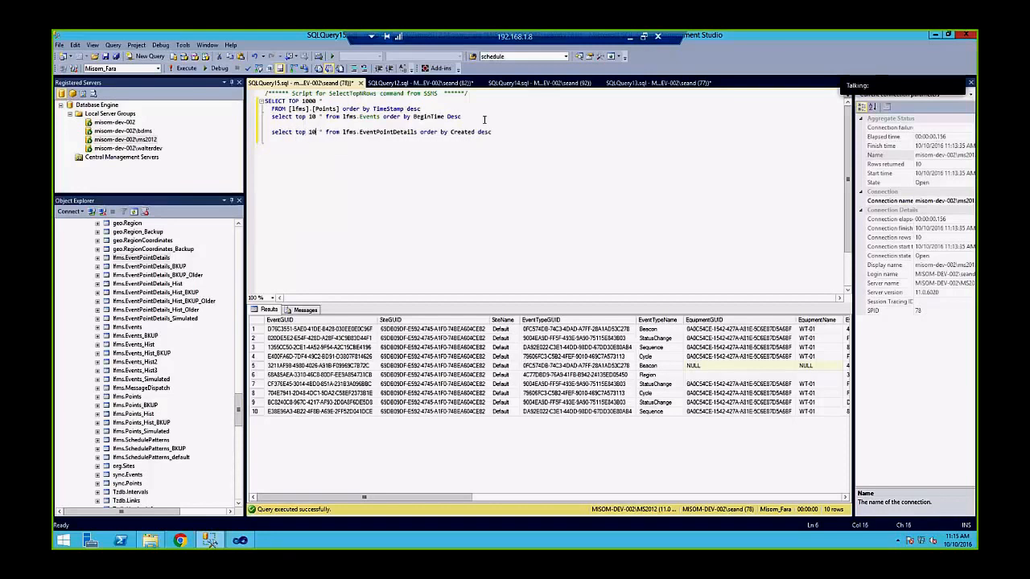
{"action": "type", "text": "0"}
{"action": "key", "text": "Home"}
{"action": "key", "text": "shift+End"}
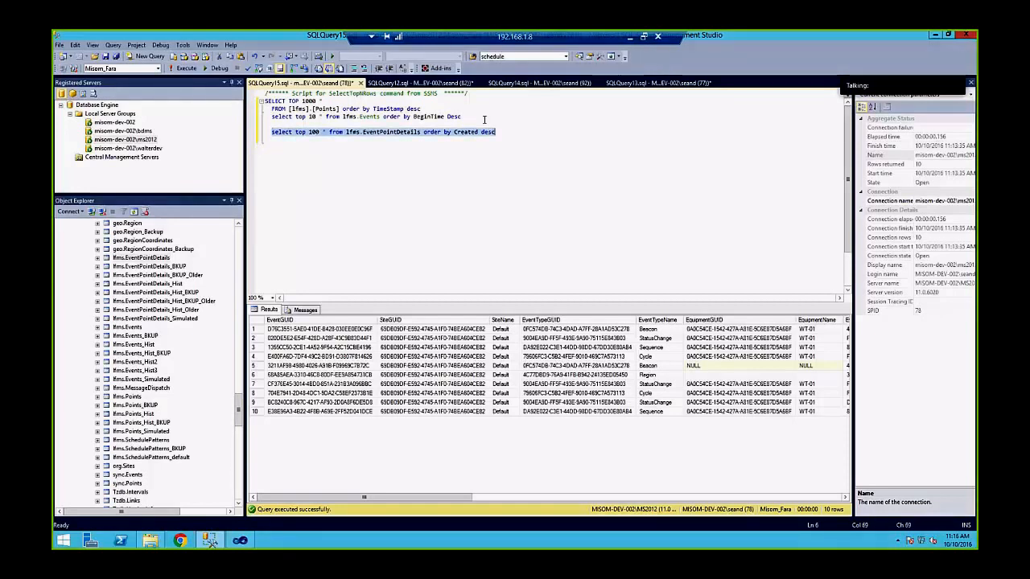
Run the EventPointDetails query, widen the results area, and browse EventPointAttributeValue cells
{"action": "left_click", "coordinate": [184, 68]}
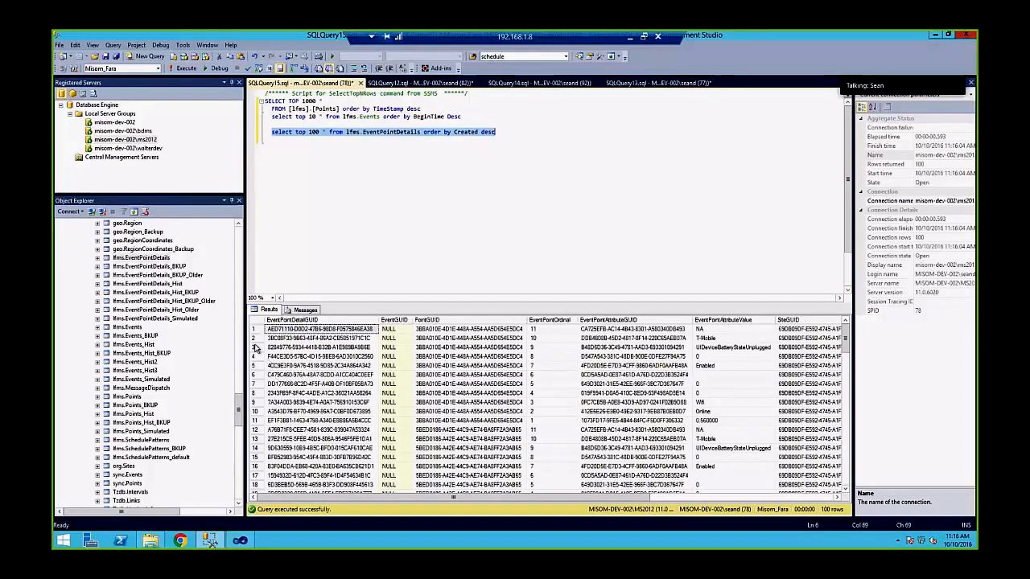
{"action": "left_click_drag", "start_coordinate": [185, 341], "coordinate": [182, 342]}
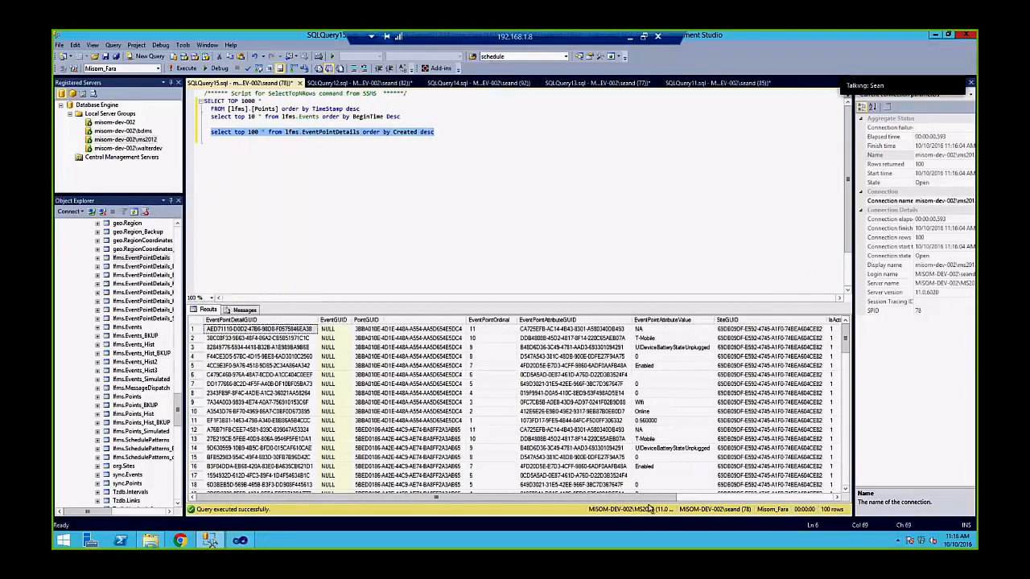
{"action": "left_click_drag", "start_coordinate": [663, 338], "coordinate": [635, 498]}
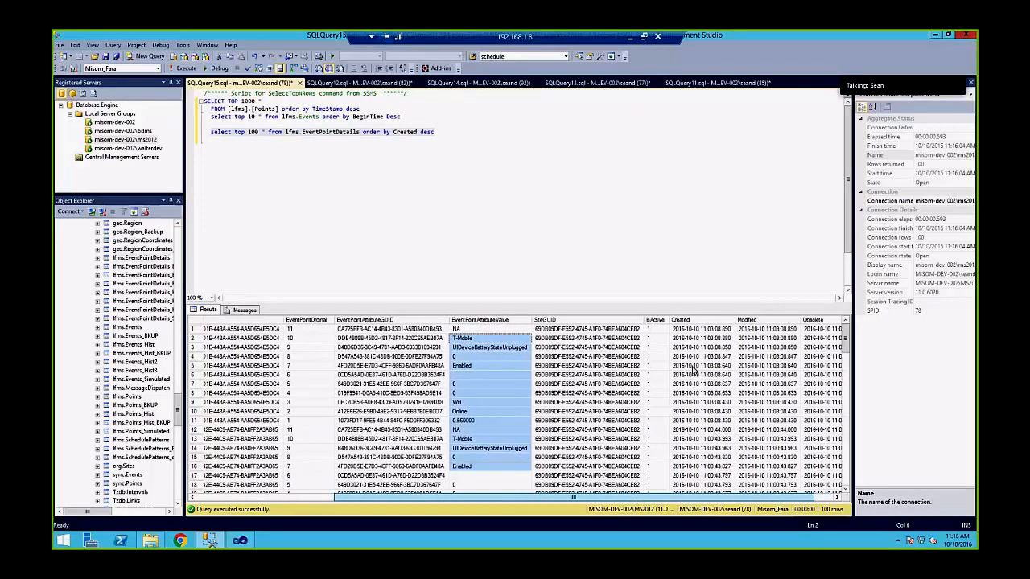
{"action": "scroll", "coordinate": [662, 356], "scroll_direction": "down", "scroll_amount": 8}
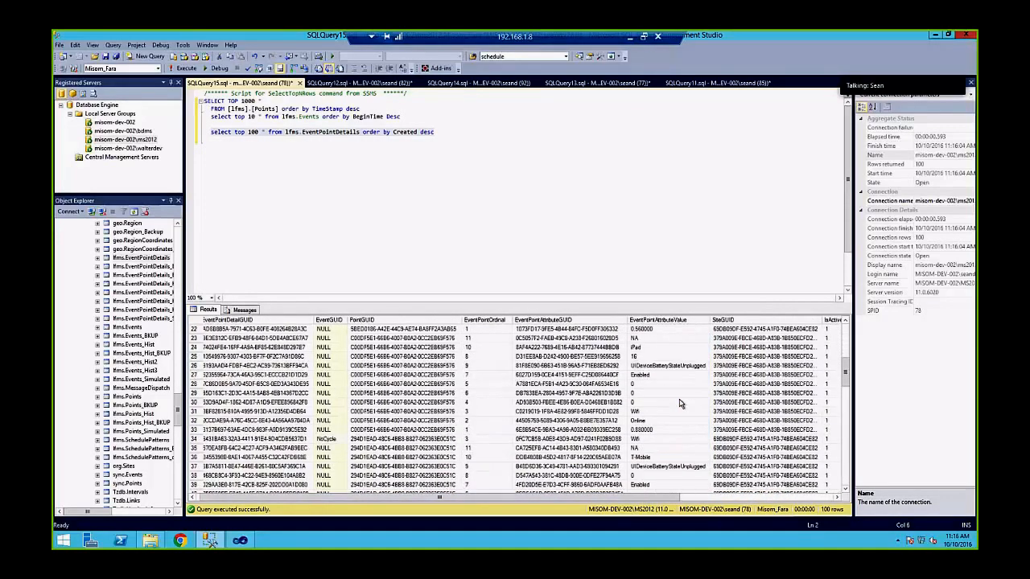
{"action": "scroll", "coordinate": [679, 403], "scroll_direction": "down", "scroll_amount": 6}
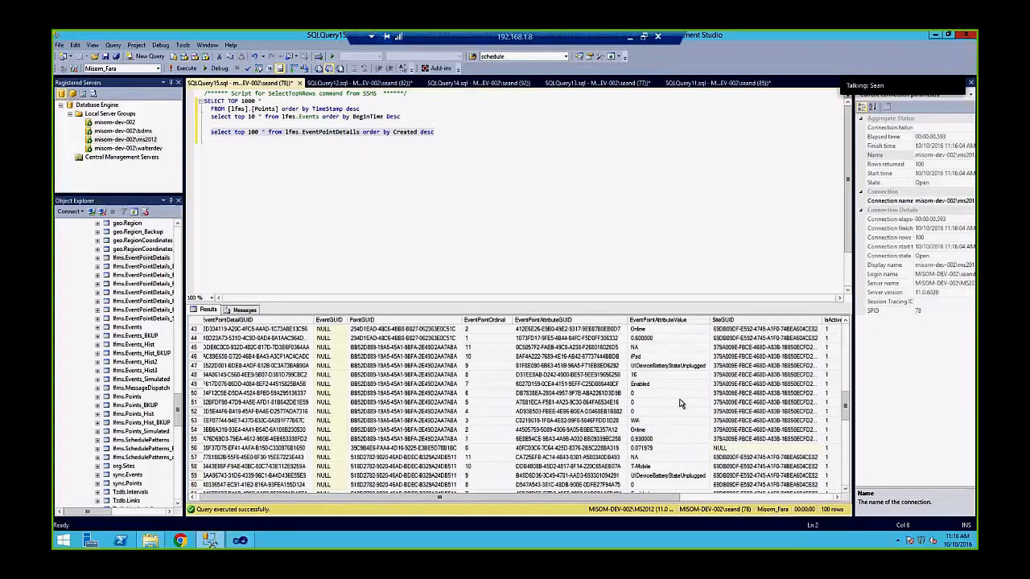
{"action": "scroll", "coordinate": [679, 403], "scroll_direction": "down", "scroll_amount": 7}
Review attribute values in rows 70–75, scroll back up, and return to the query line
{"action": "left_click_drag", "start_coordinate": [667, 375], "coordinate": [673, 418]}
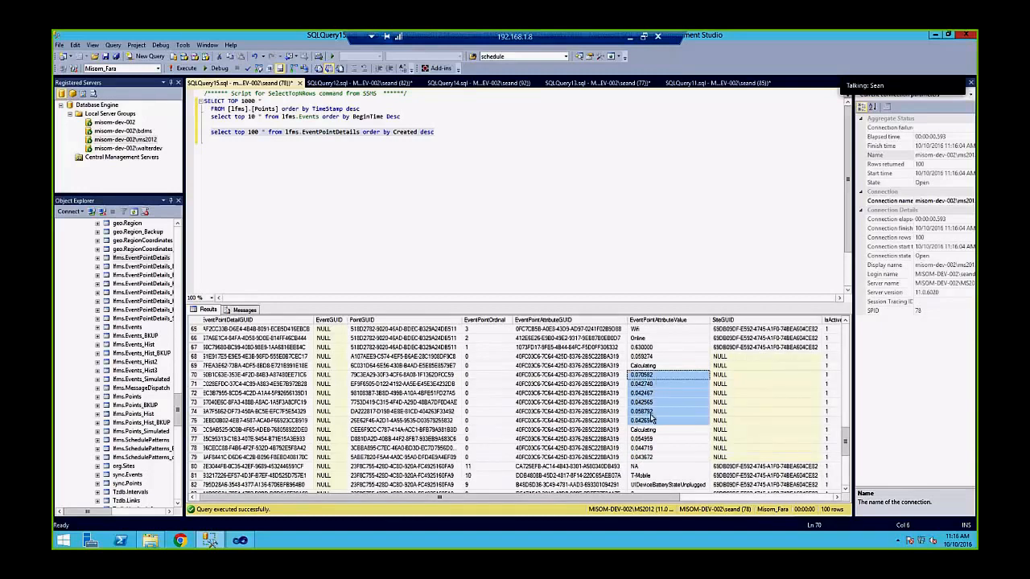
{"action": "scroll", "coordinate": [682, 375], "scroll_direction": "down", "scroll_amount": 6}
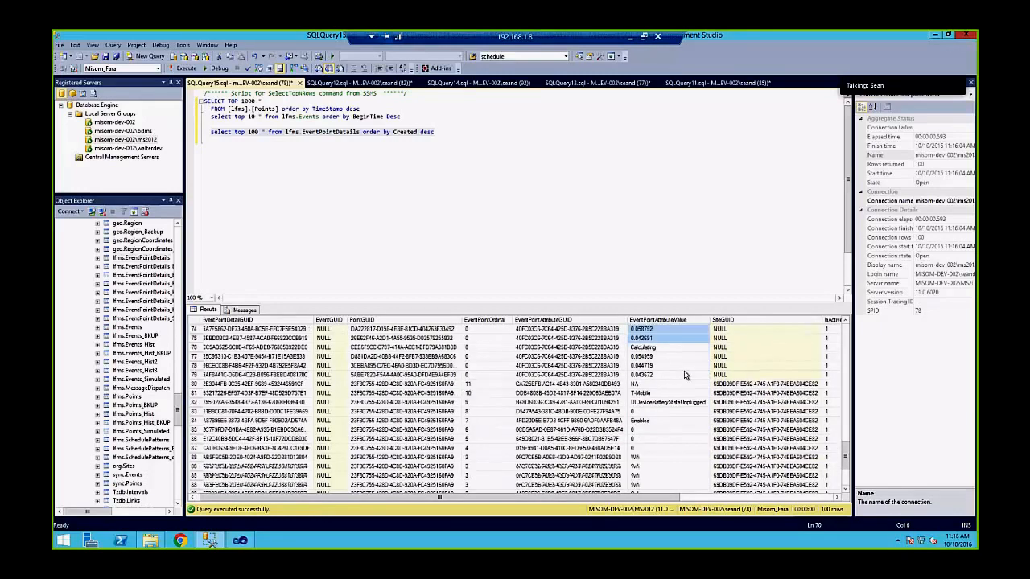
{"action": "scroll", "coordinate": [683, 375], "scroll_direction": "up", "scroll_amount": 6}
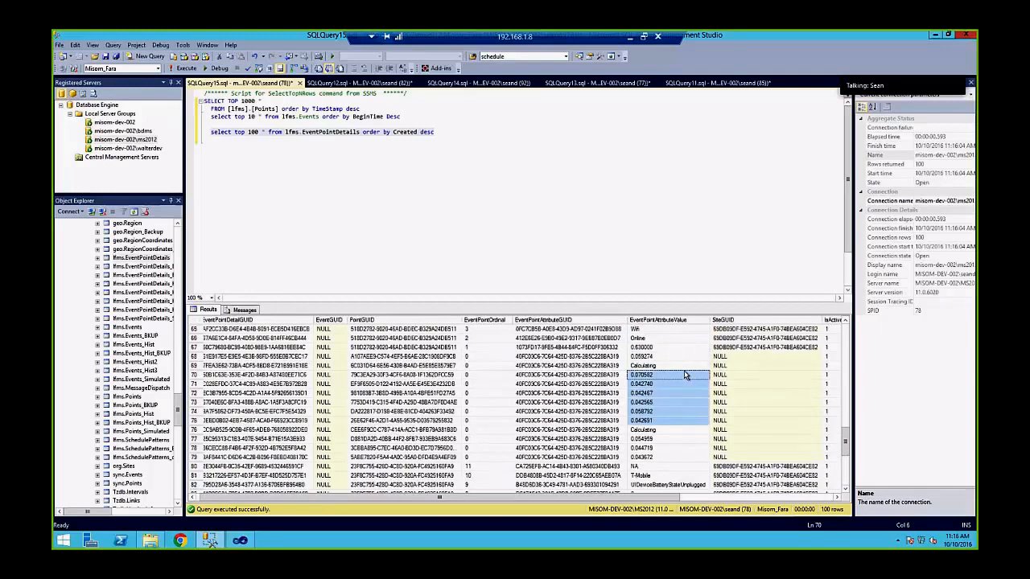
{"action": "scroll", "coordinate": [684, 375], "scroll_direction": "up", "scroll_amount": 9}
{"action": "scroll", "coordinate": [684, 375], "scroll_direction": "up", "scroll_amount": 4}
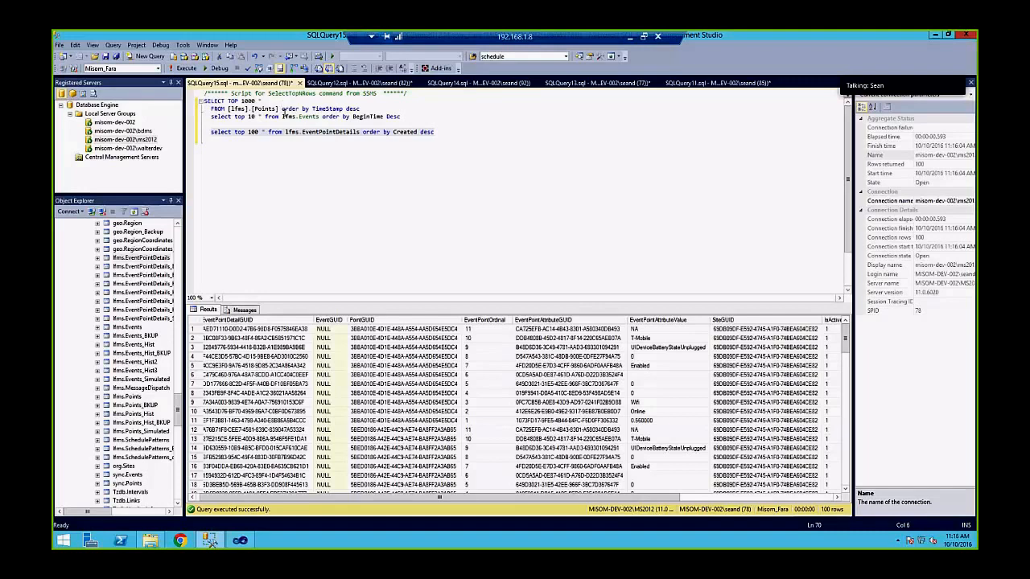
{"action": "triple_click", "coordinate": [324, 132]}
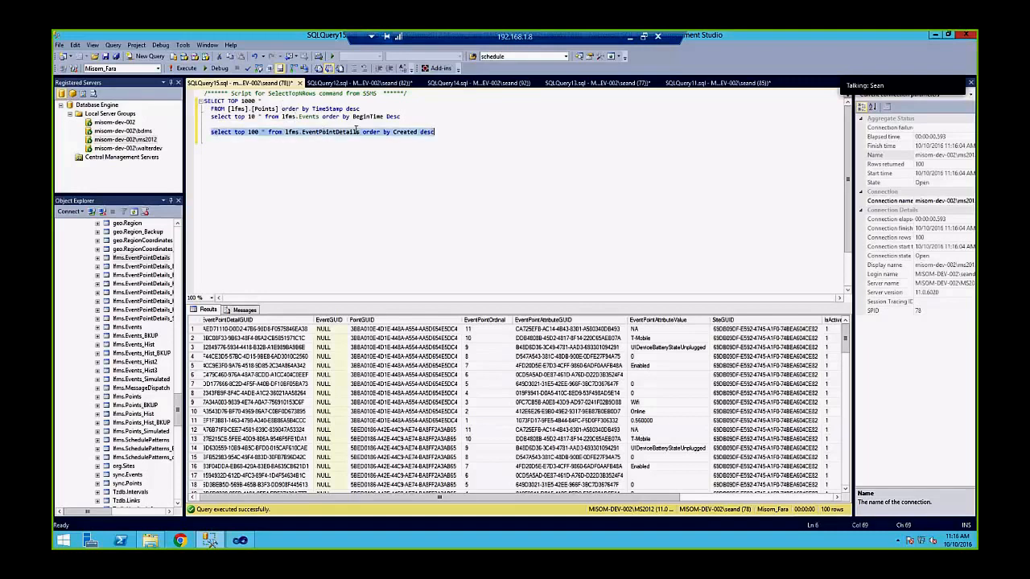
{"action": "left_click", "coordinate": [448, 131]}
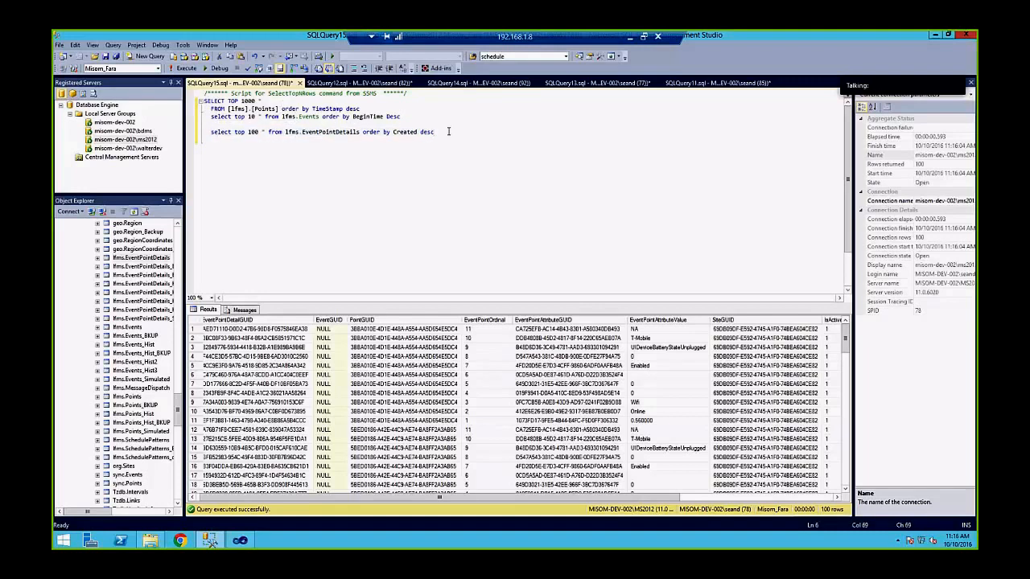
Write and run 'select * from forms.Formdata order by DateCreated desc' using IntelliSense completion
{"action": "type", "text": "select top"}
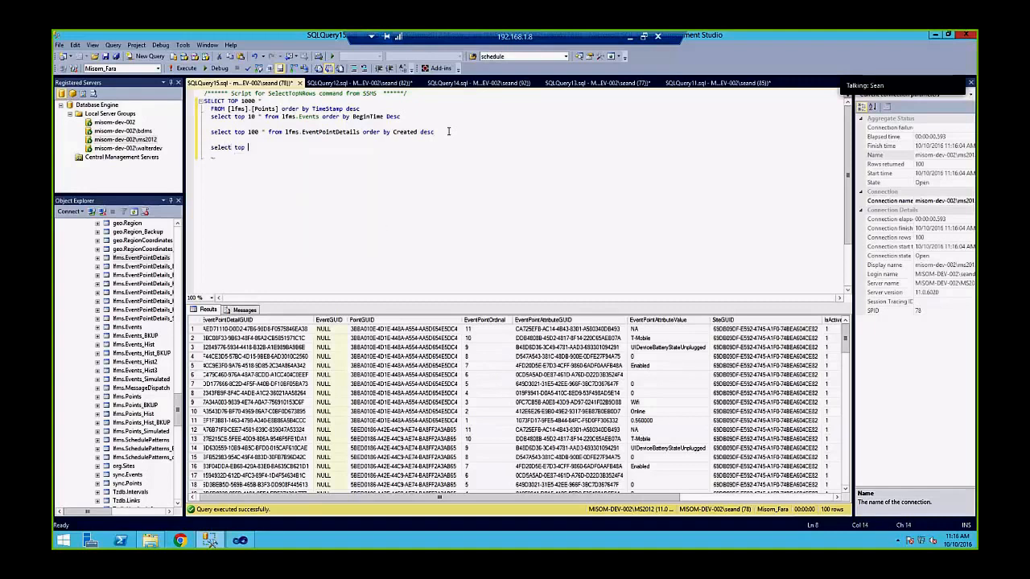
{"action": "key", "text": "BackSpace"}
{"action": "type", "text": "* from"}
{"action": "type", "text": "form"}
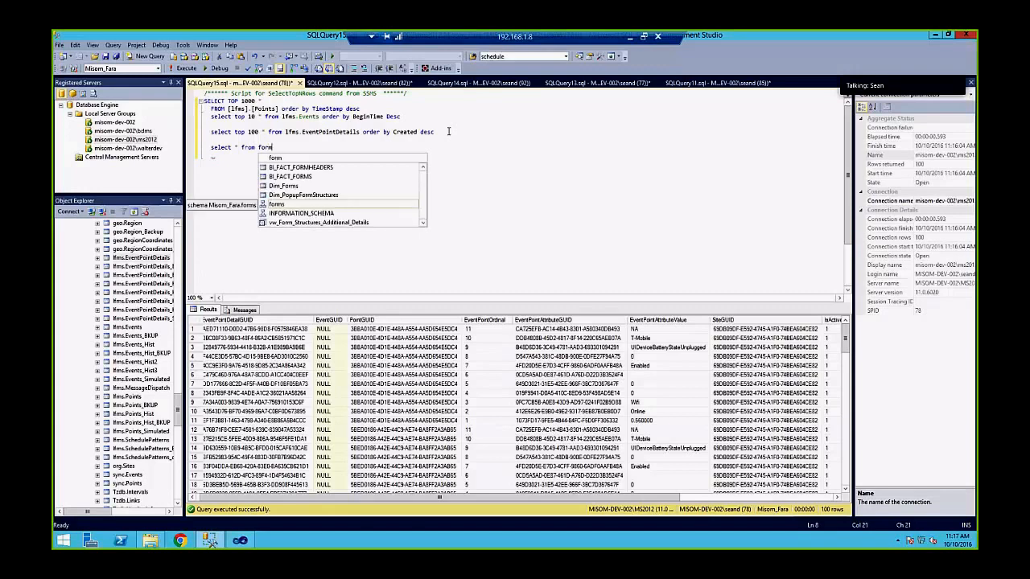
{"action": "type", "text": "s.Formdata"}
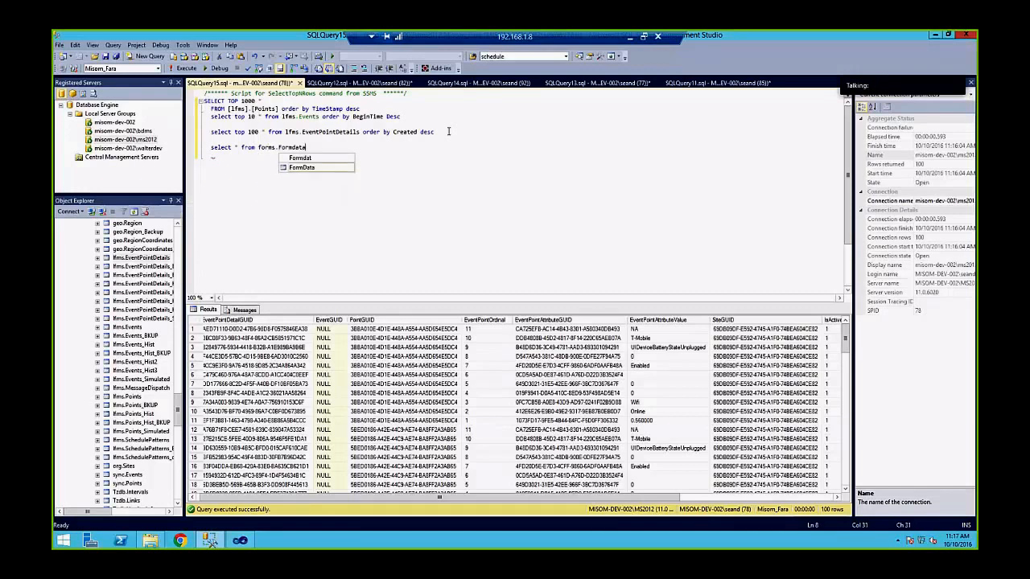
{"action": "key", "text": "Tab"}
{"action": "type", "text": "order by "}
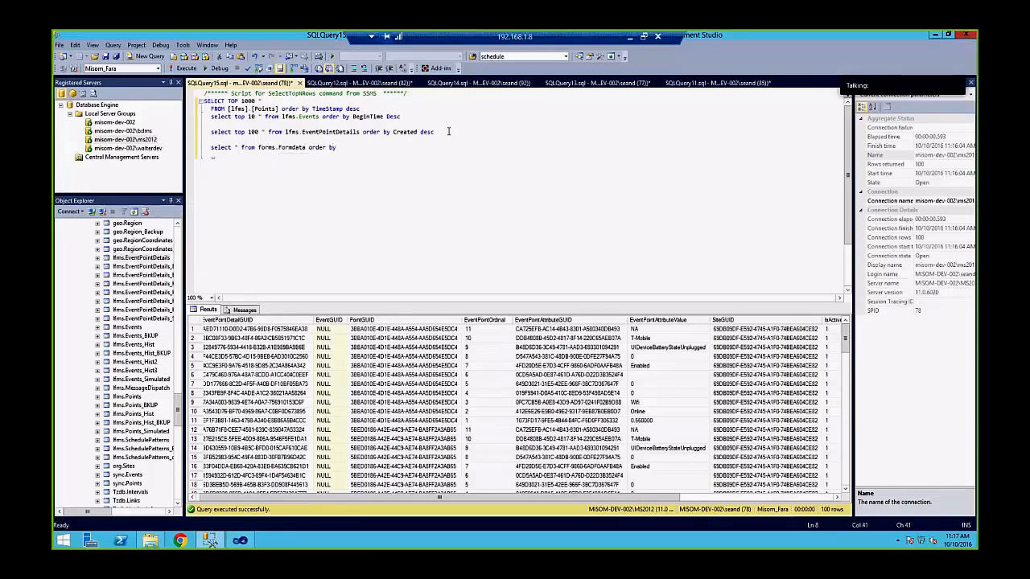
{"action": "type", "text": "Crea"}
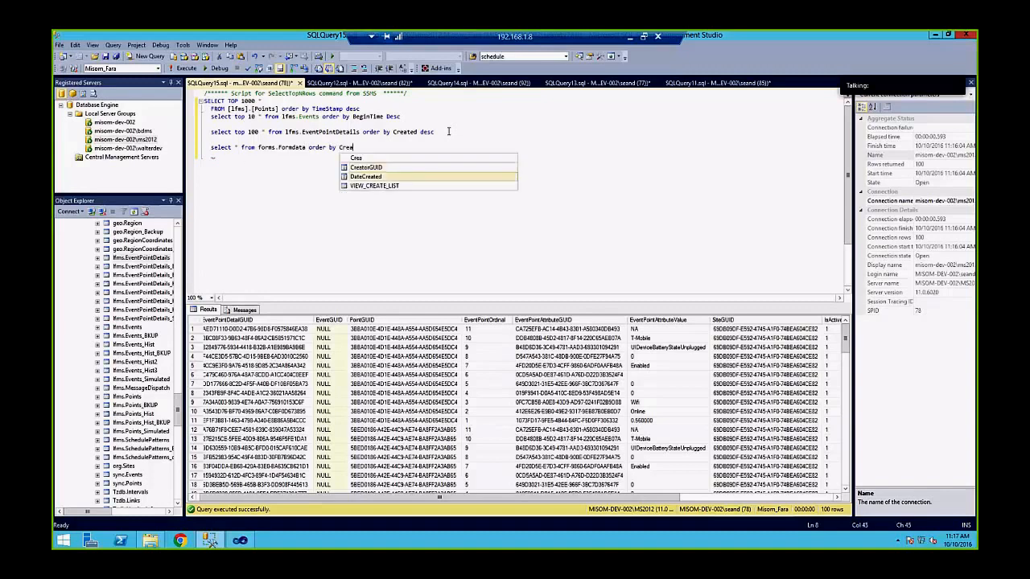
{"action": "key", "text": "Tab"}
{"action": "type", "text": "desc"}
{"action": "key", "text": "shift+Home"}
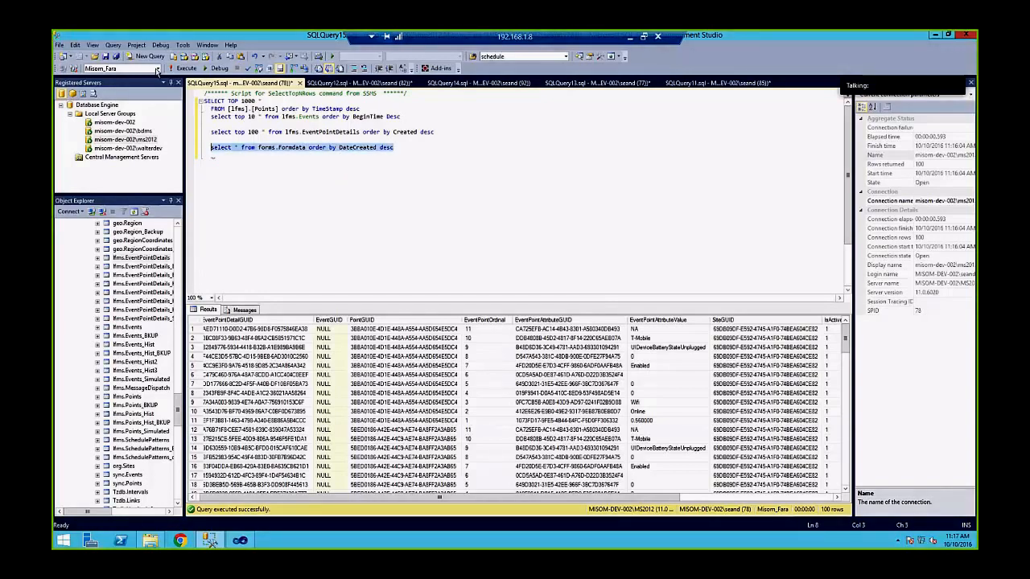
{"action": "left_click", "coordinate": [185, 68]}
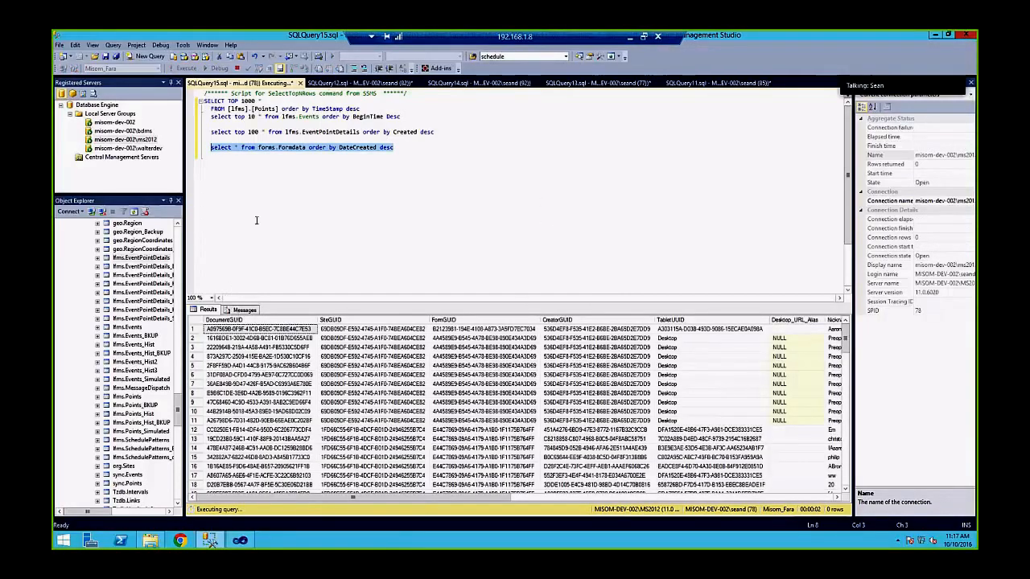
Inspect row 1's DocumentGUID, SiteGUID, FormGUID and CreatorGUID values in the Formdata grid
{"action": "left_click", "coordinate": [232, 331]}
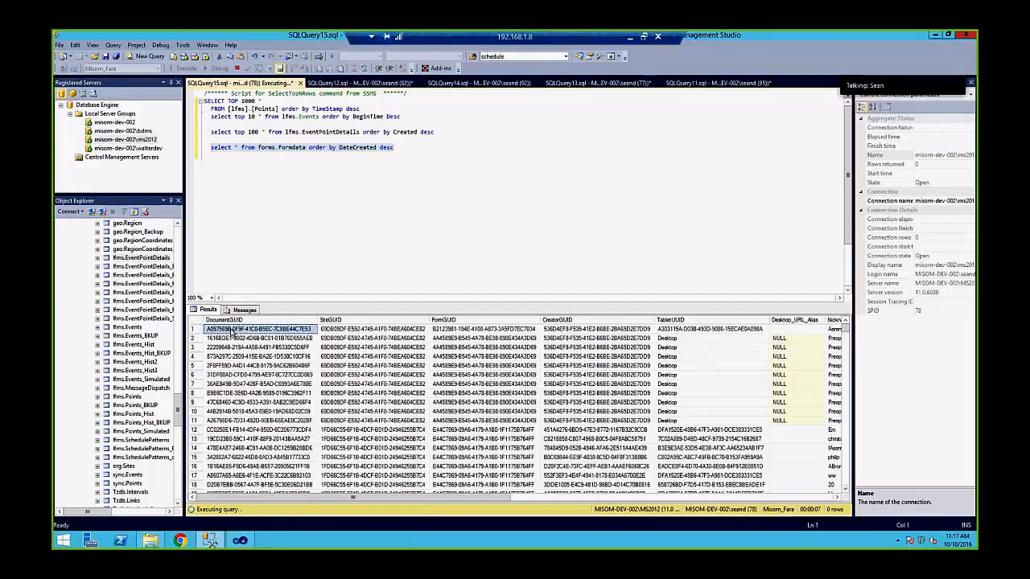
{"action": "left_click", "coordinate": [330, 330]}
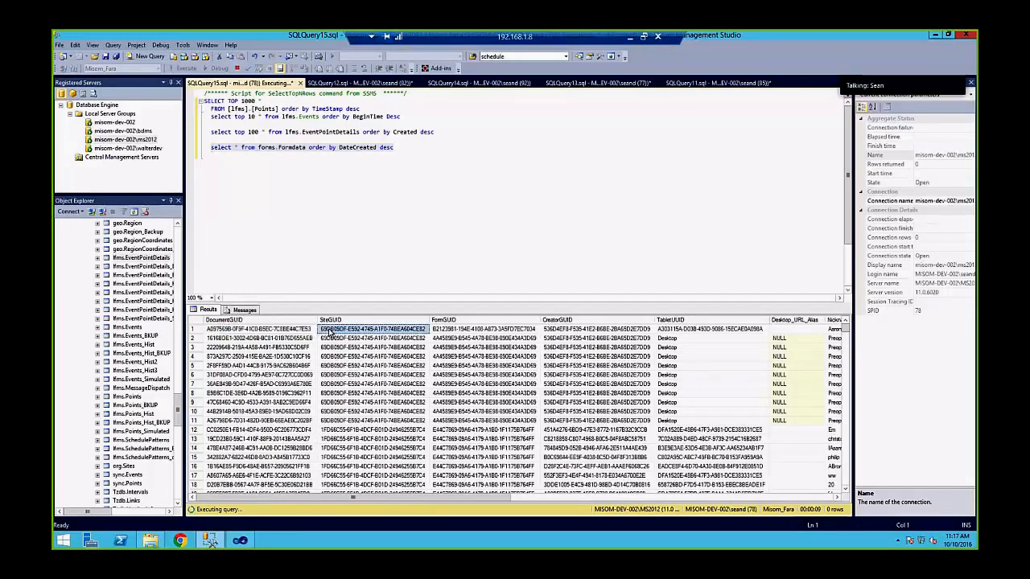
{"action": "left_click", "coordinate": [346, 430]}
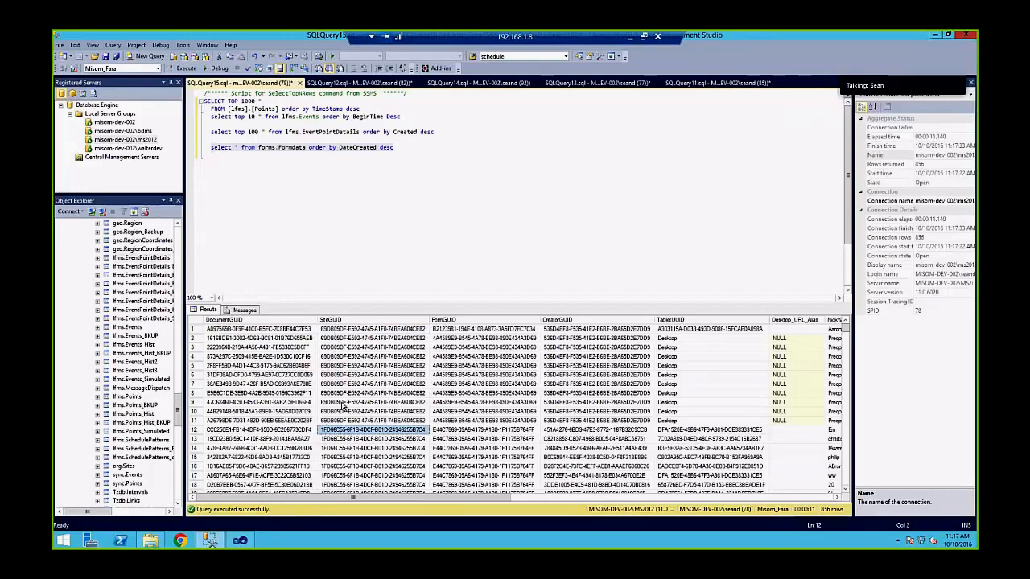
{"action": "left_click", "coordinate": [351, 330]}
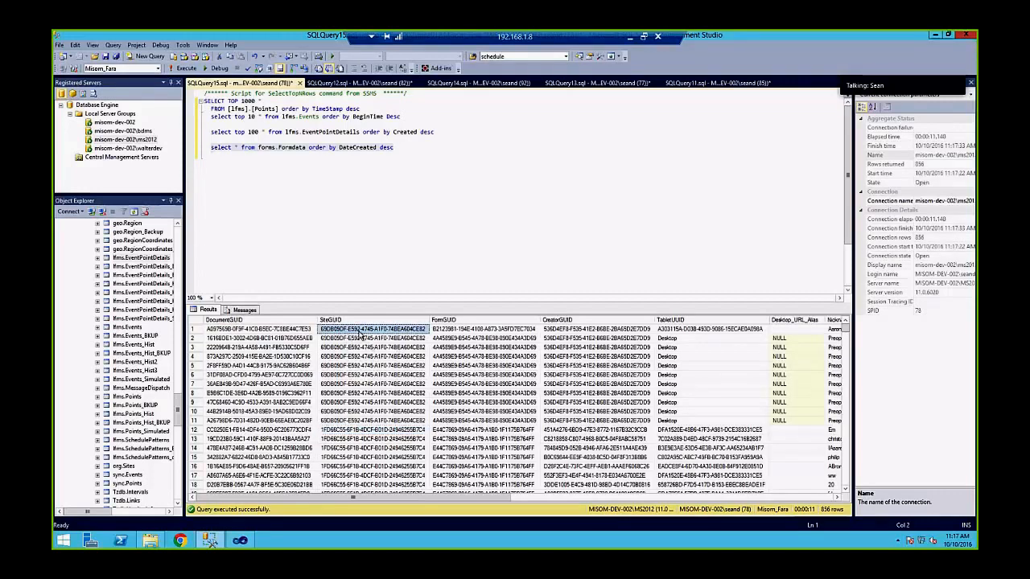
{"action": "left_click", "coordinate": [479, 332]}
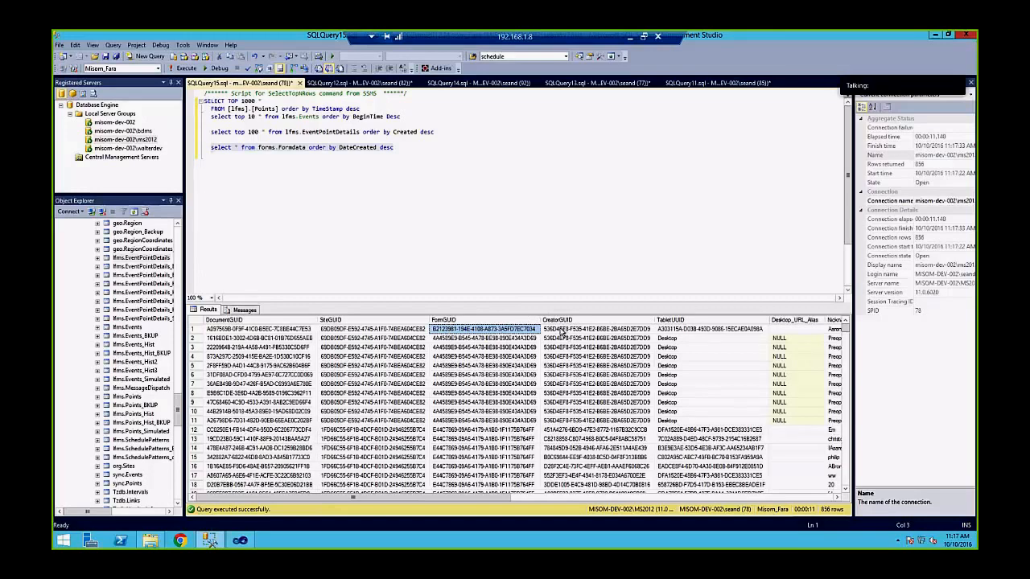
{"action": "left_click", "coordinate": [562, 330]}
{"action": "left_click_drag", "start_coordinate": [488, 498], "coordinate": [613, 501]}
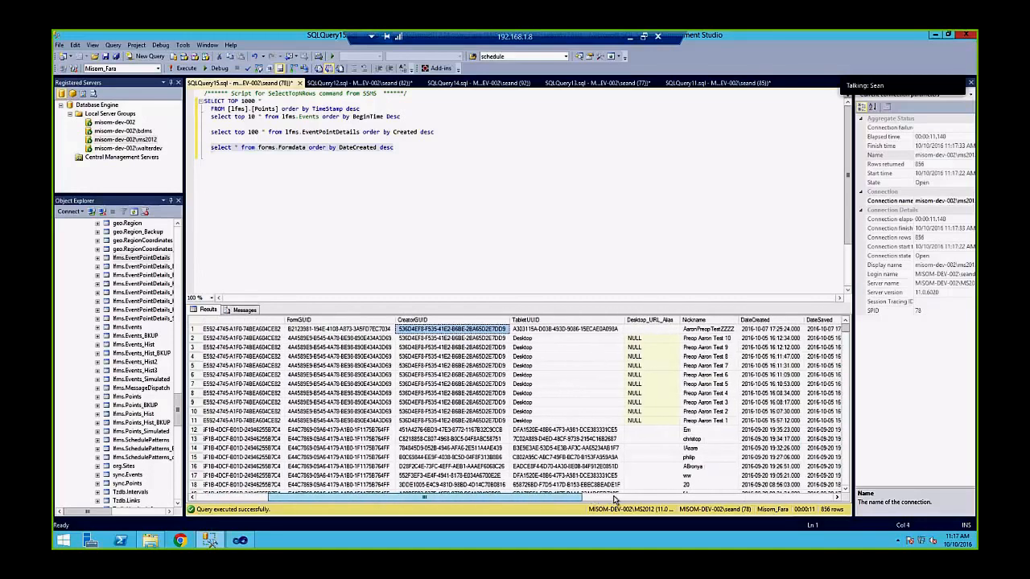
Check row 1's Nickname, DateCreated and DateLocked, select DocumentStructure, and launch Notepad
{"action": "left_click", "coordinate": [603, 331]}
{"action": "left_click", "coordinate": [651, 330]}
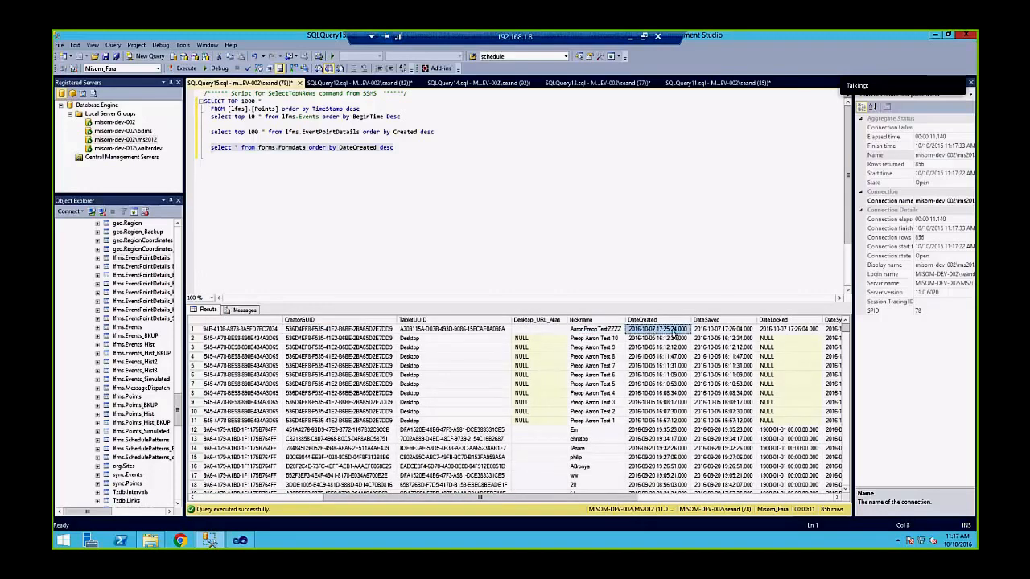
{"action": "left_click", "coordinate": [712, 331]}
{"action": "left_click", "coordinate": [674, 332]}
{"action": "left_click", "coordinate": [723, 330]}
{"action": "left_click", "coordinate": [791, 330]}
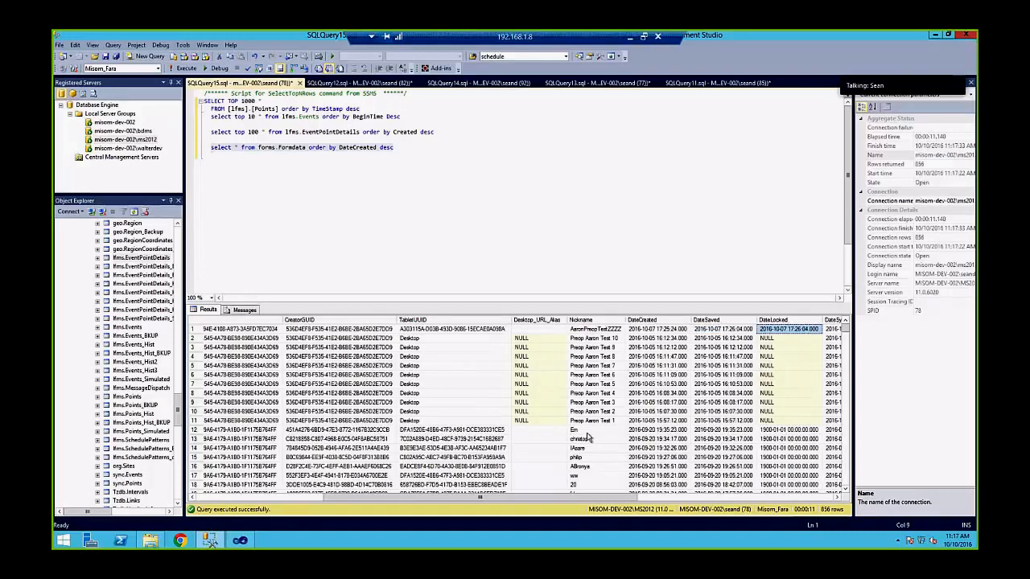
{"action": "left_click_drag", "start_coordinate": [547, 502], "coordinate": [794, 505]}
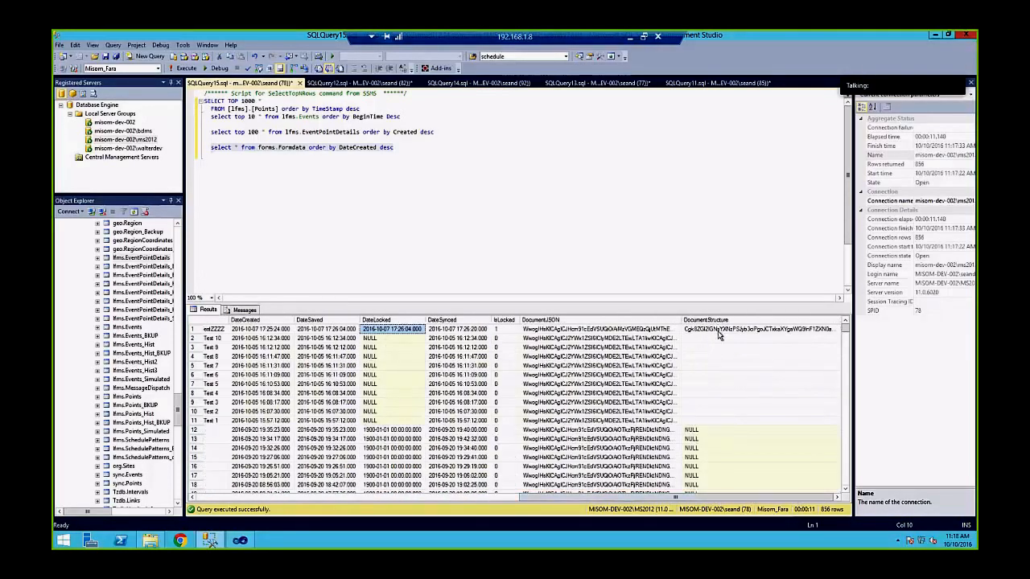
{"action": "left_click", "coordinate": [719, 330]}
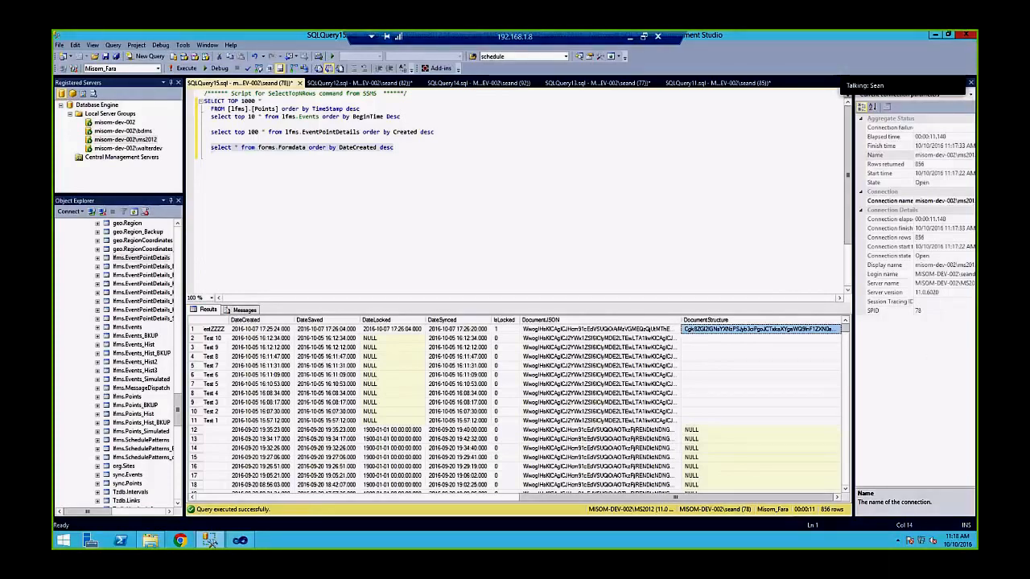
{"action": "key", "text": "Return"}
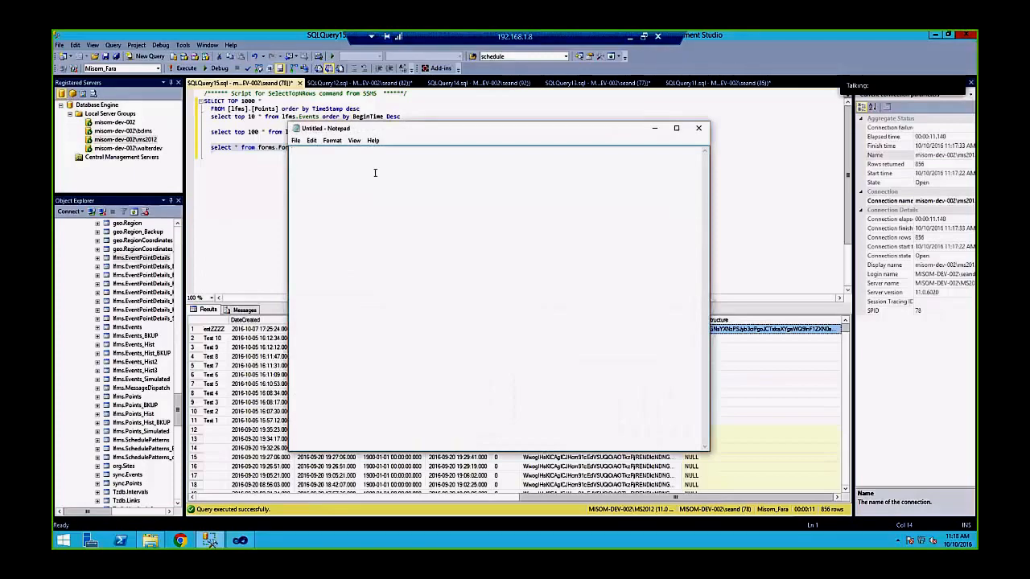
Copy row 1's DocumentStructure value and paste it into Notepad
{"action": "left_click", "coordinate": [773, 330]}
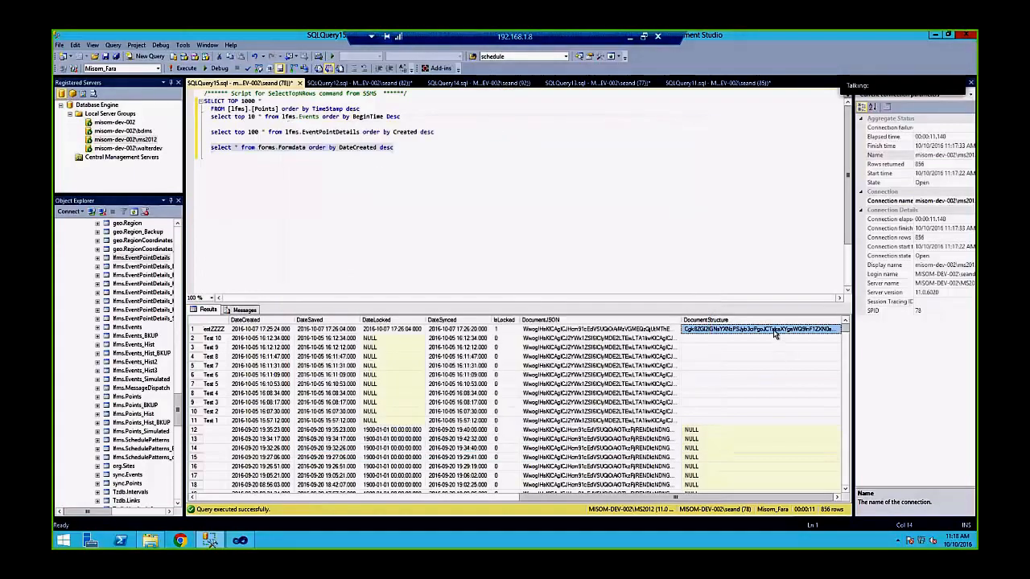
{"action": "right_click", "coordinate": [773, 330]}
{"action": "left_click", "coordinate": [796, 338]}
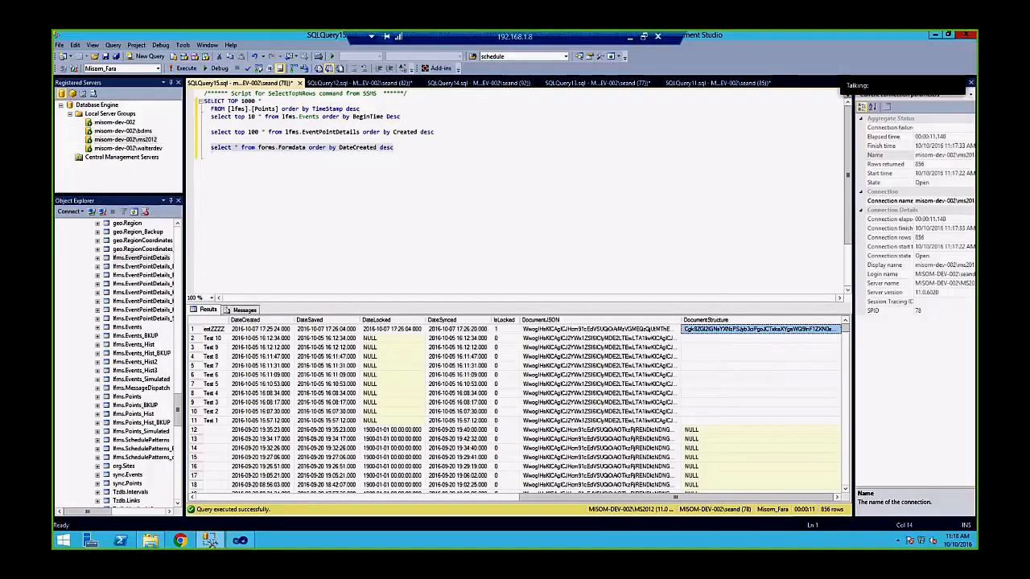
{"action": "key", "text": "alt+Tab"}
{"action": "right_click", "coordinate": [536, 285]}
{"action": "left_click", "coordinate": [467, 326]}
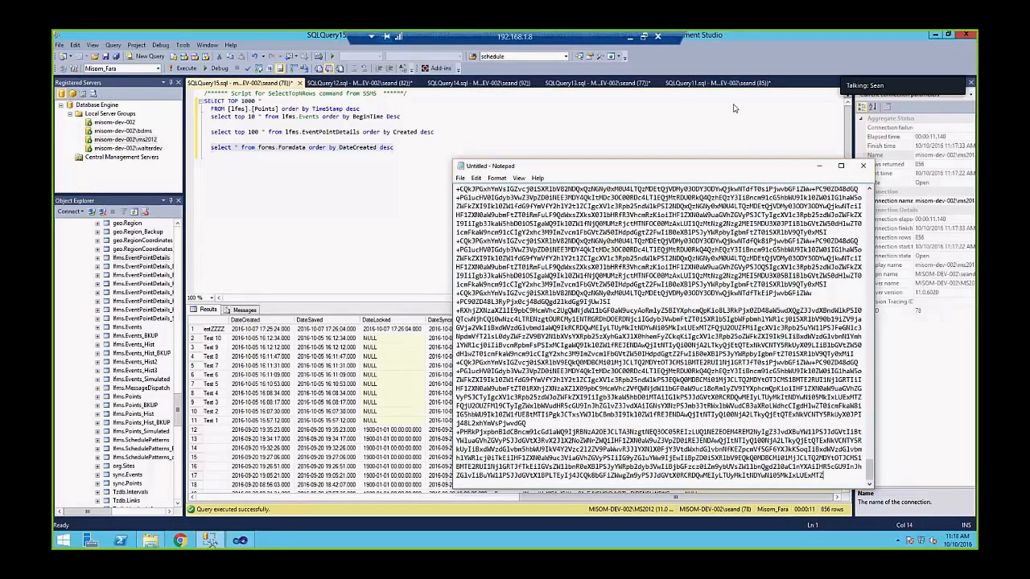
Reposition Notepad, scroll through the pasted encoded text, then bring SSMS back in front
{"action": "left_click_drag", "start_coordinate": [735, 165], "coordinate": [596, 81]}
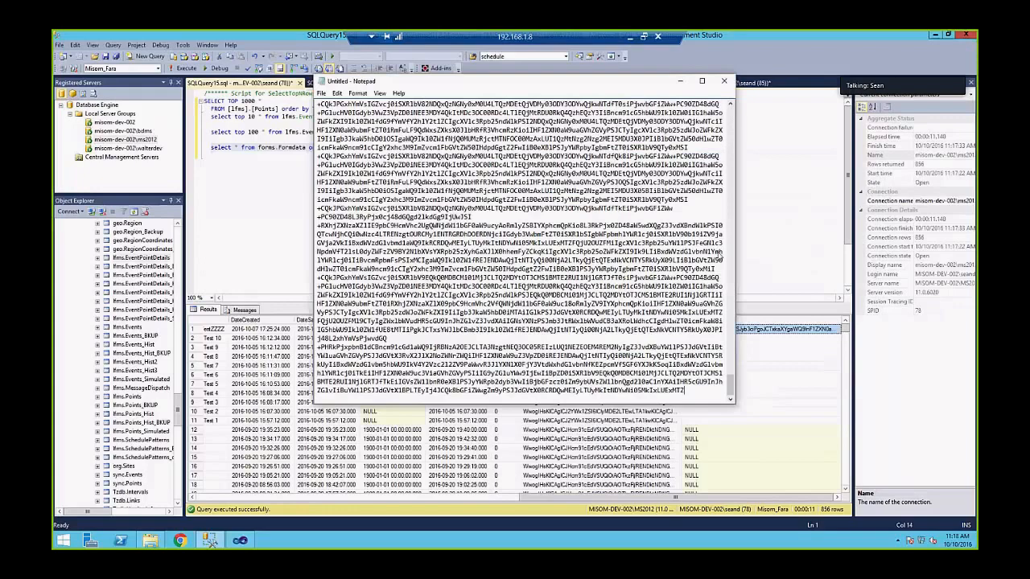
{"action": "left_click_drag", "start_coordinate": [730, 386], "coordinate": [731, 118]}
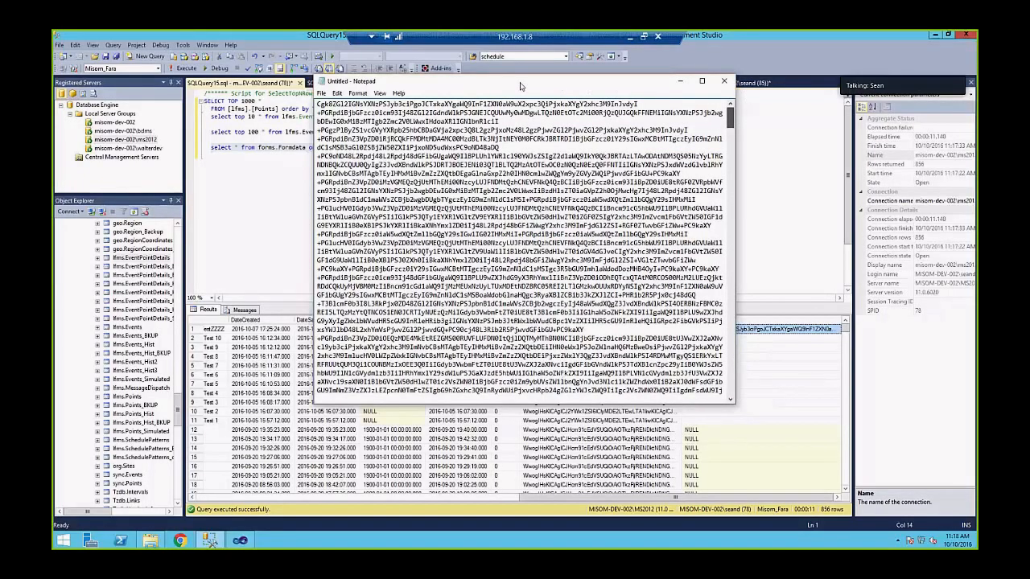
{"action": "left_click_drag", "start_coordinate": [730, 117], "coordinate": [731, 342]}
{"action": "left_click", "coordinate": [179, 420]}
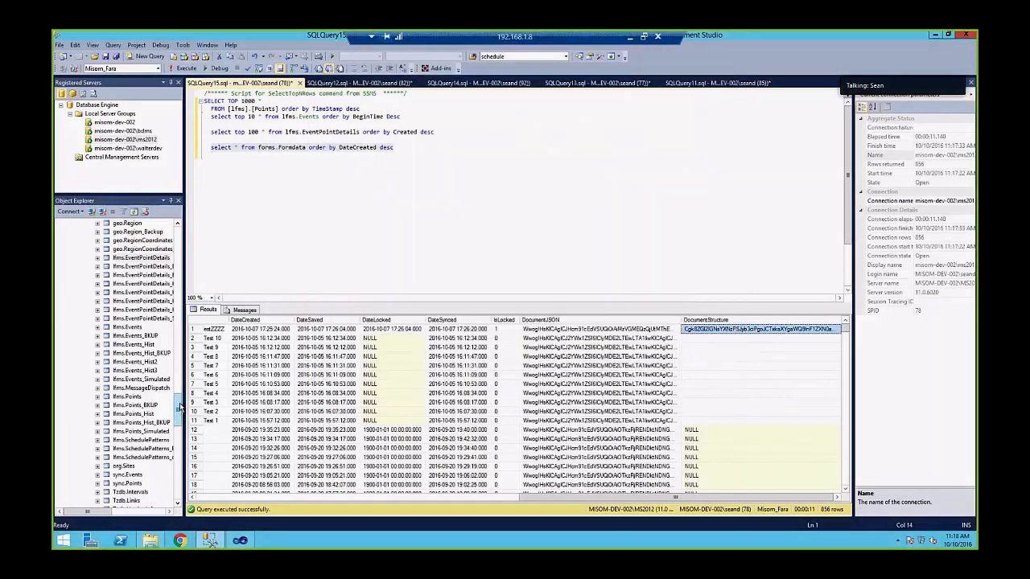
{"action": "left_click_drag", "start_coordinate": [179, 411], "coordinate": [179, 409]}
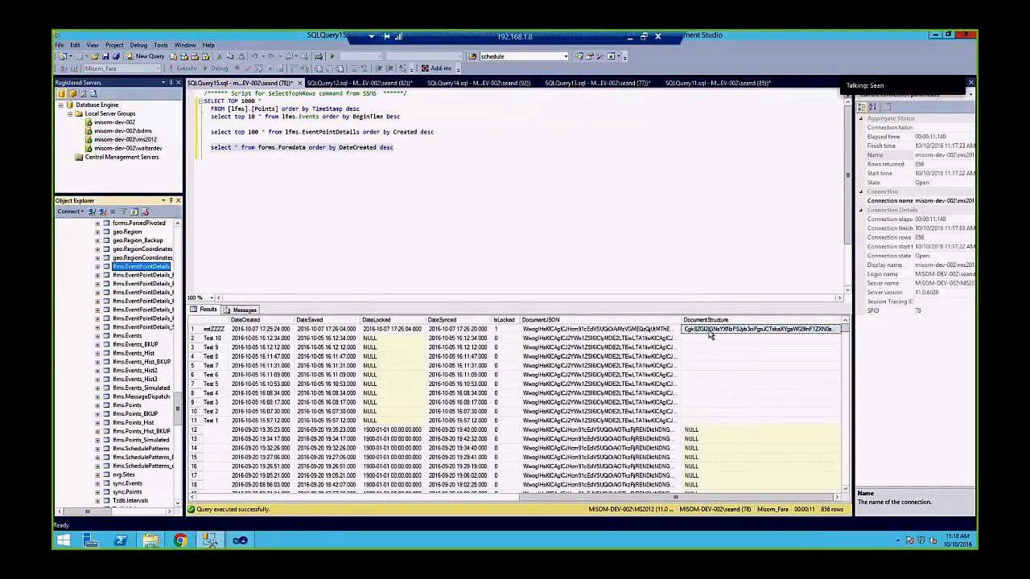
Scroll the Formdata results and widen the Object Explorer table list
{"action": "scroll", "coordinate": [716, 346], "scroll_direction": "down", "scroll_amount": 5}
{"action": "left_click", "coordinate": [727, 397]}
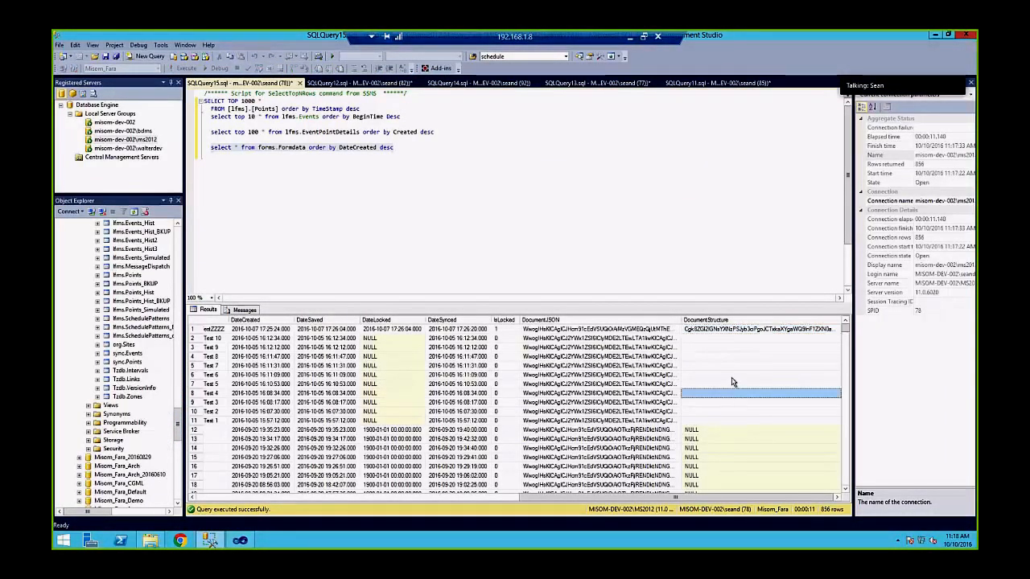
{"action": "mouse_move", "coordinate": [178, 418]}
{"action": "left_mouse_down"}
{"action": "mouse_move", "coordinate": [178, 256]}
{"action": "mouse_move", "coordinate": [191, 457]}
{"action": "mouse_move", "coordinate": [190, 432]}
{"action": "left_mouse_up"}
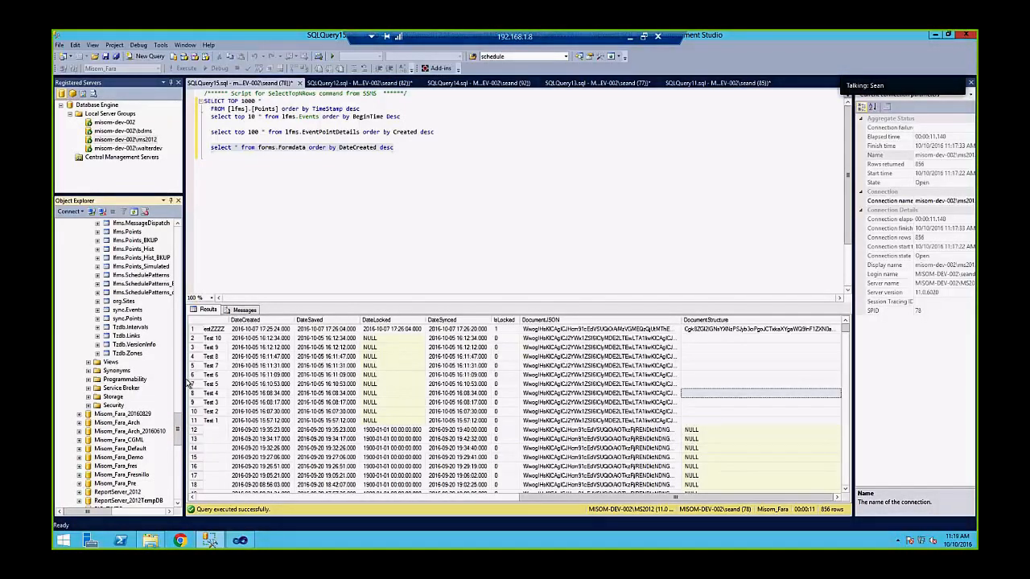
{"action": "left_click_drag", "start_coordinate": [185, 384], "coordinate": [243, 383]}
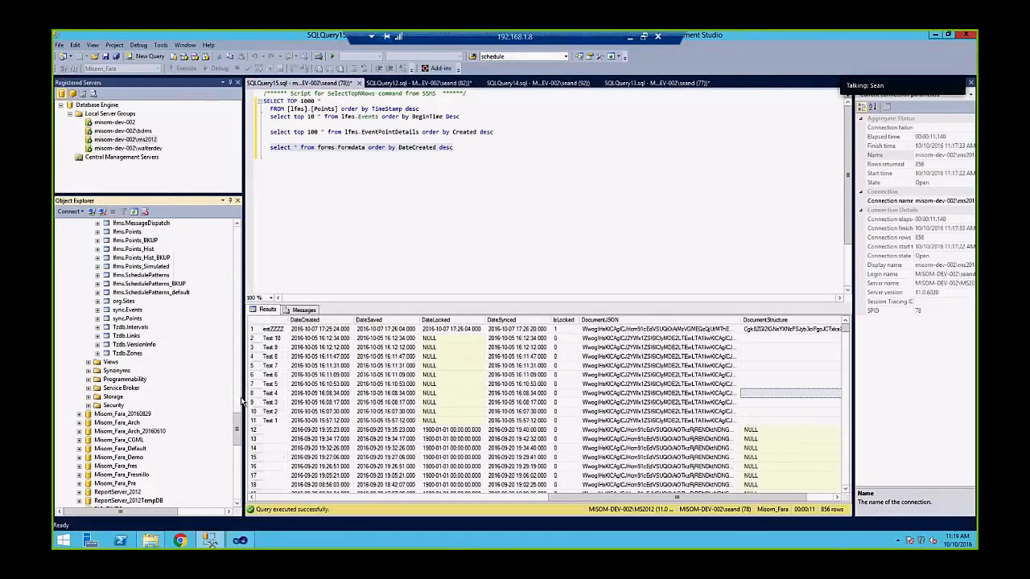
{"action": "left_click_drag", "start_coordinate": [238, 434], "coordinate": [239, 402]}
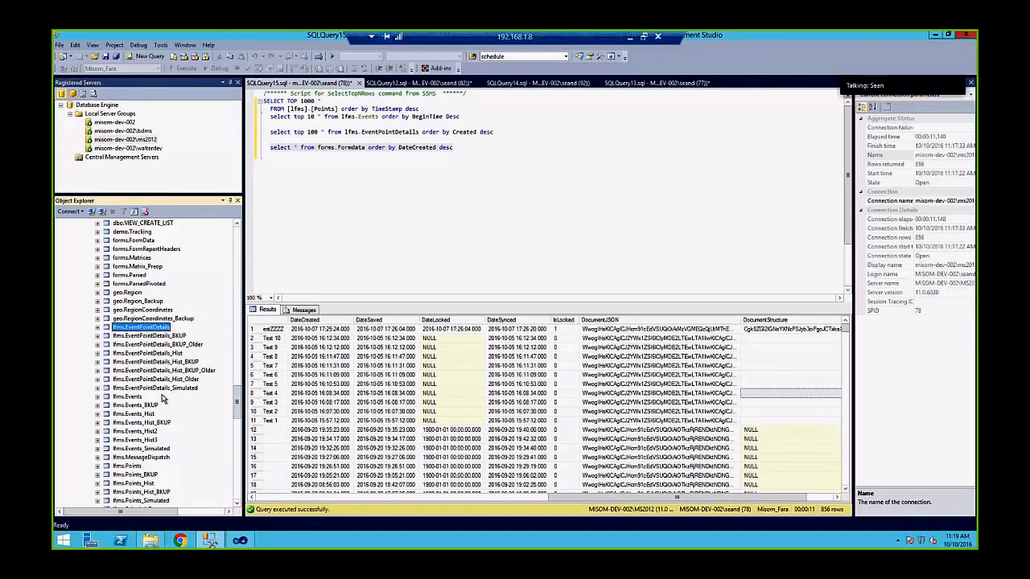
Browse tables lfms.Events, lfms.Points, forms.FormData, geo.Region, geo.RegionCoordinates and lfms.SchedulePatterns
{"action": "left_click", "coordinate": [133, 397]}
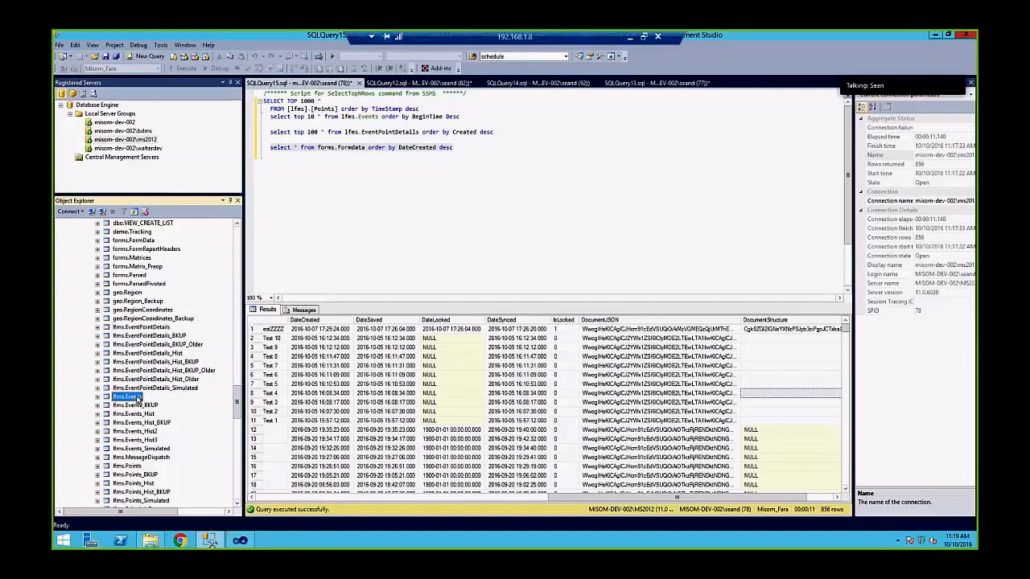
{"action": "left_click", "coordinate": [127, 466]}
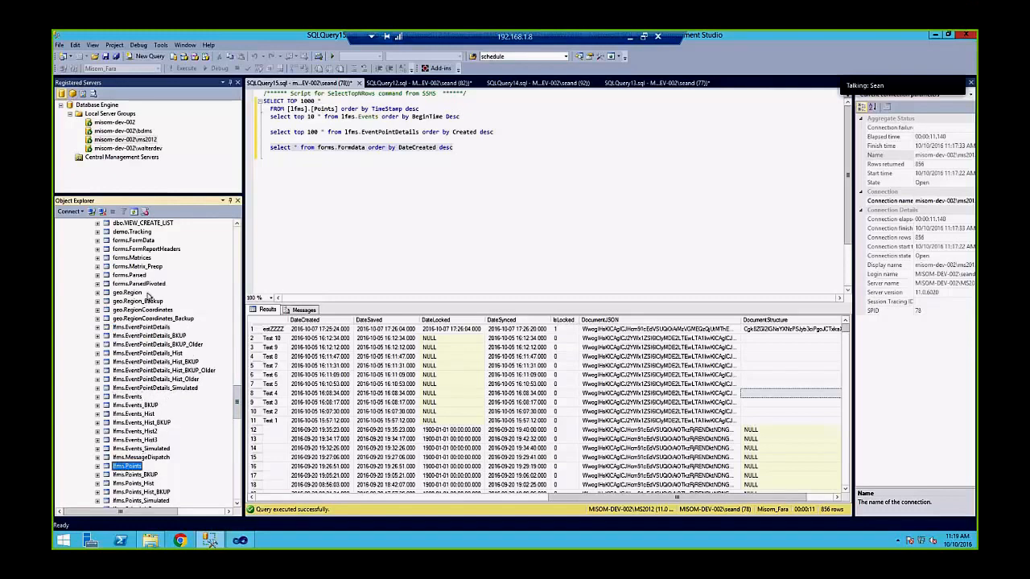
{"action": "left_click", "coordinate": [120, 241]}
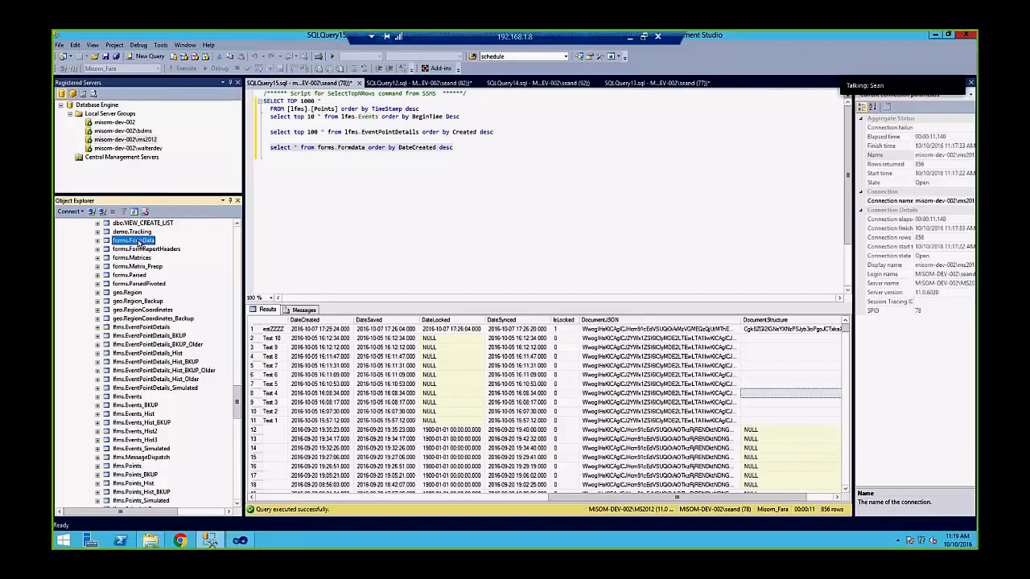
{"action": "left_click", "coordinate": [128, 293]}
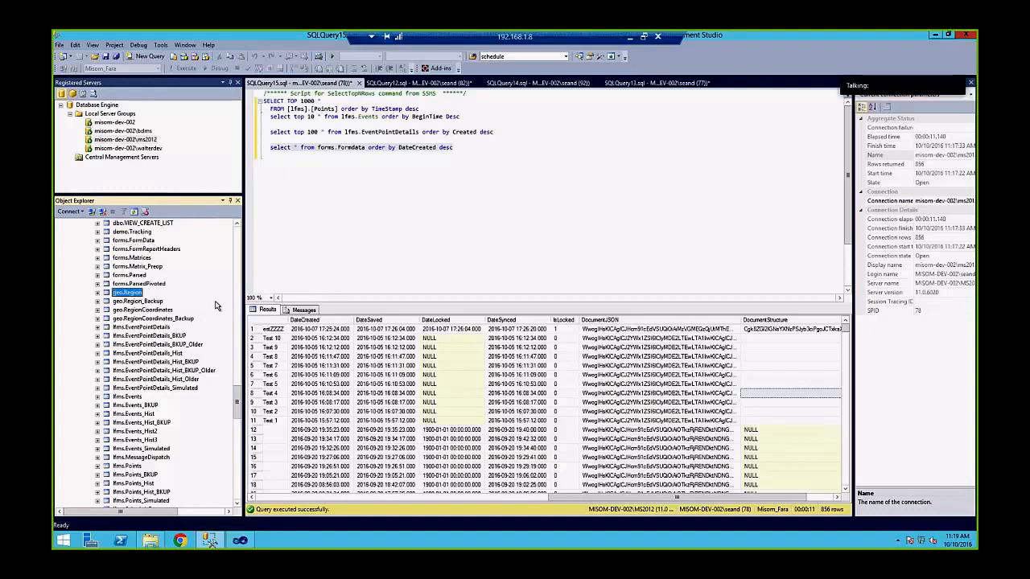
{"action": "left_click", "coordinate": [143, 311]}
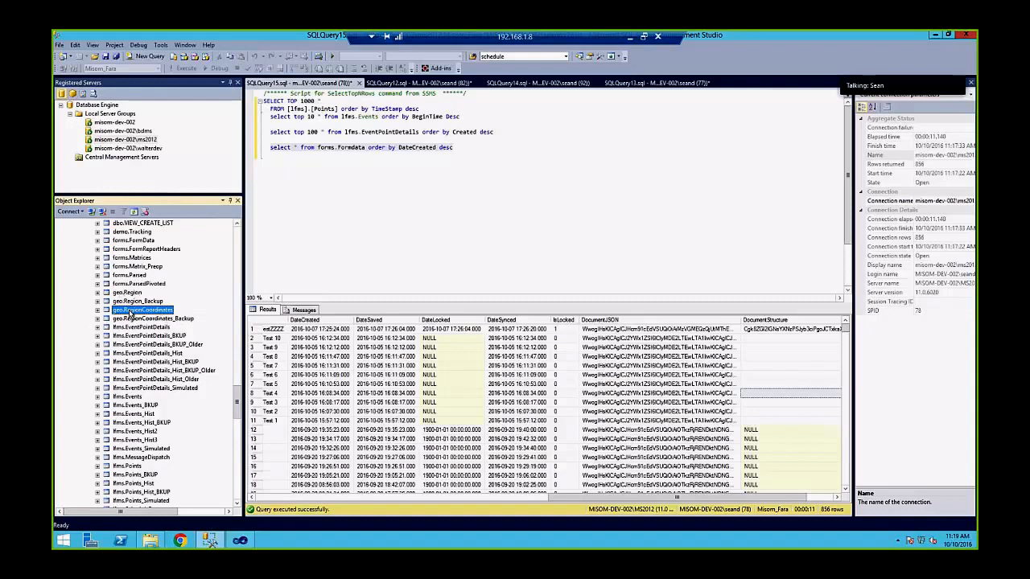
{"action": "left_click_drag", "start_coordinate": [237, 402], "coordinate": [250, 428]}
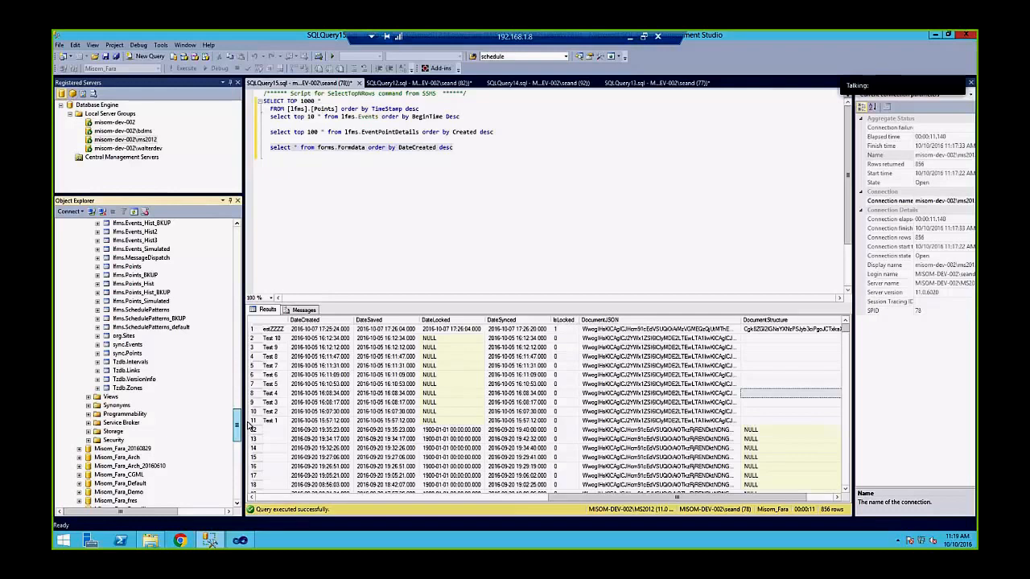
{"action": "left_click", "coordinate": [141, 310]}
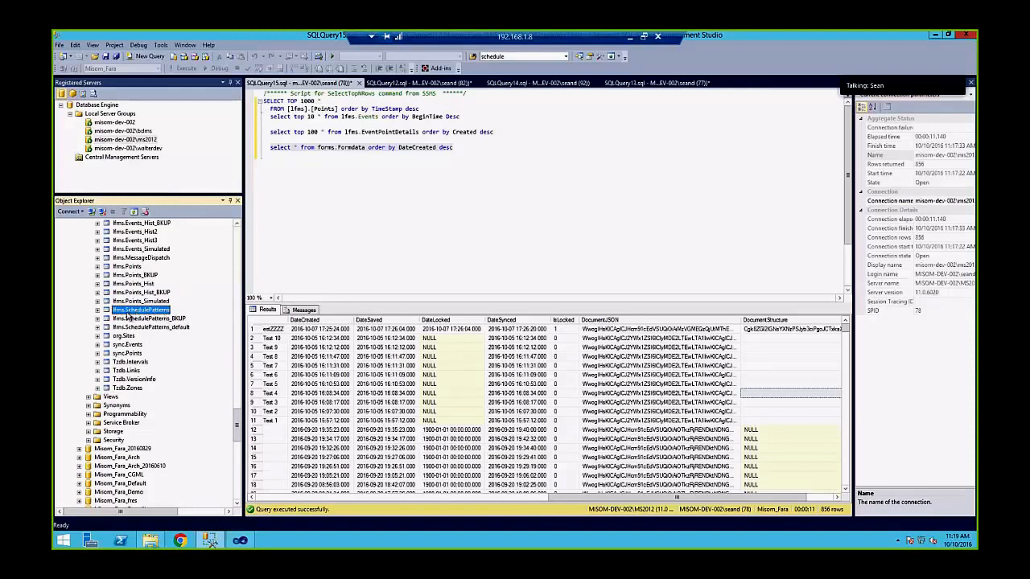
{"action": "left_click", "coordinate": [463, 150]}
{"action": "left_click", "coordinate": [156, 310]}
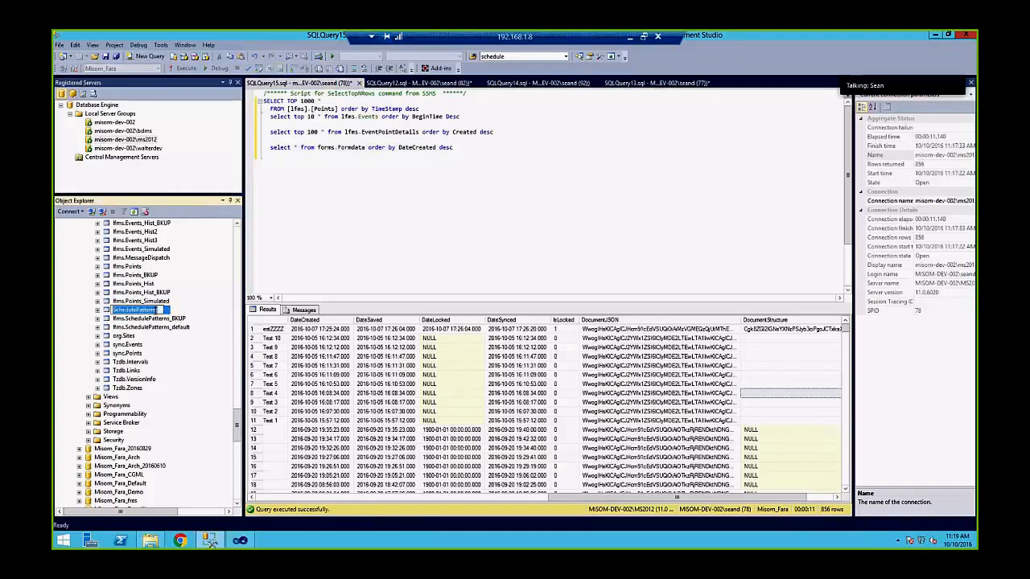
{"action": "left_click", "coordinate": [148, 301]}
{"action": "key", "text": "F2"}
{"action": "left_click", "coordinate": [141, 312]}
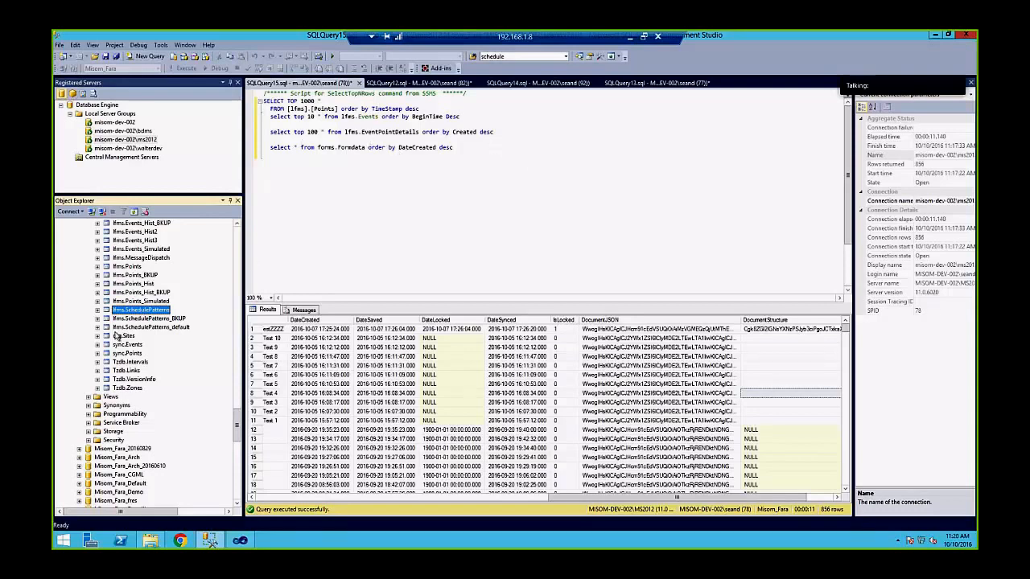
{"action": "left_click", "coordinate": [477, 152]}
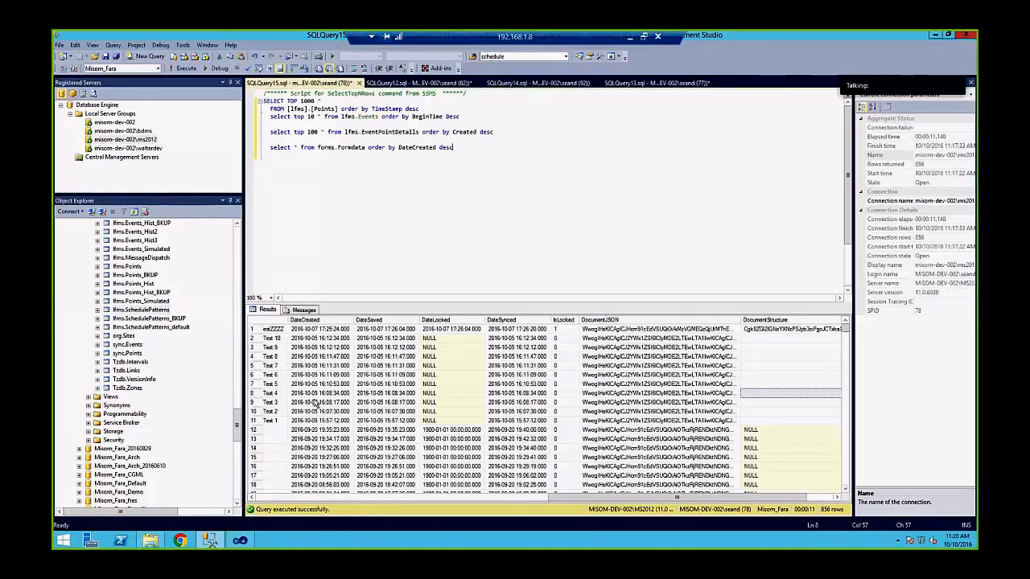
{"action": "left_click", "coordinate": [238, 424]}
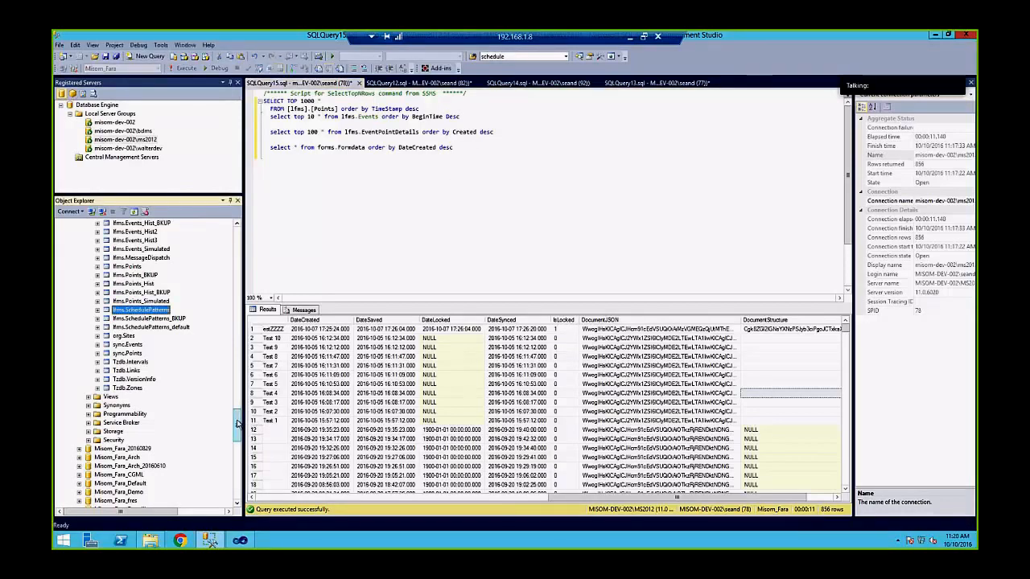
{"action": "left_click_drag", "start_coordinate": [237, 424], "coordinate": [254, 367]}
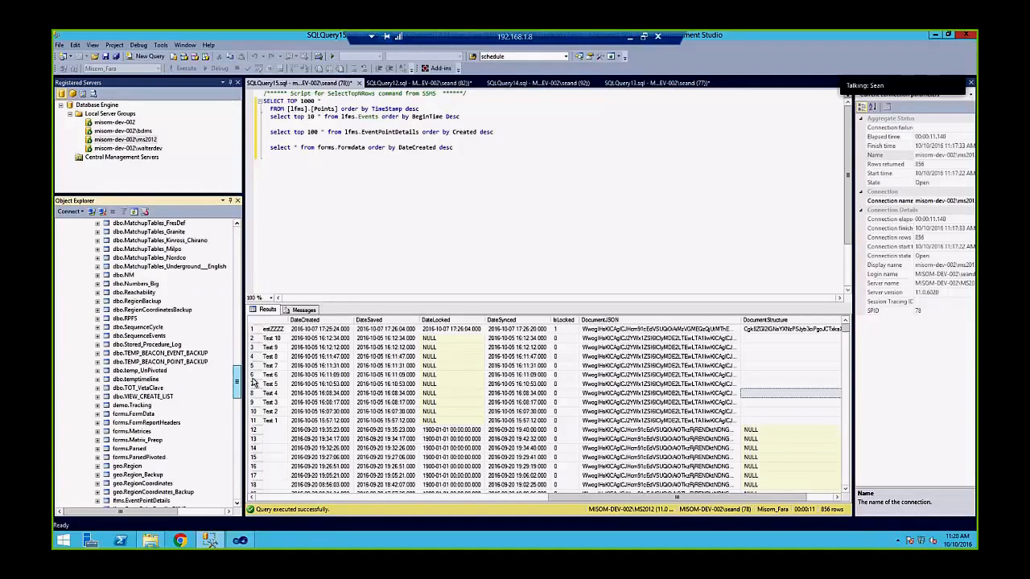
{"action": "scroll", "coordinate": [256, 346], "scroll_direction": "up", "scroll_amount": 10}
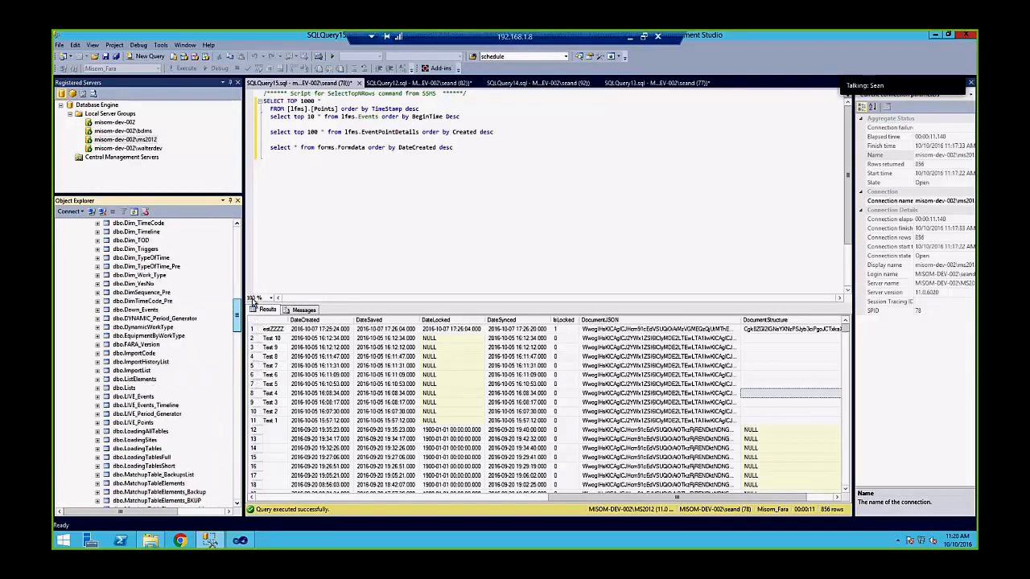
{"action": "scroll", "coordinate": [253, 300], "scroll_direction": "down", "scroll_amount": 12}
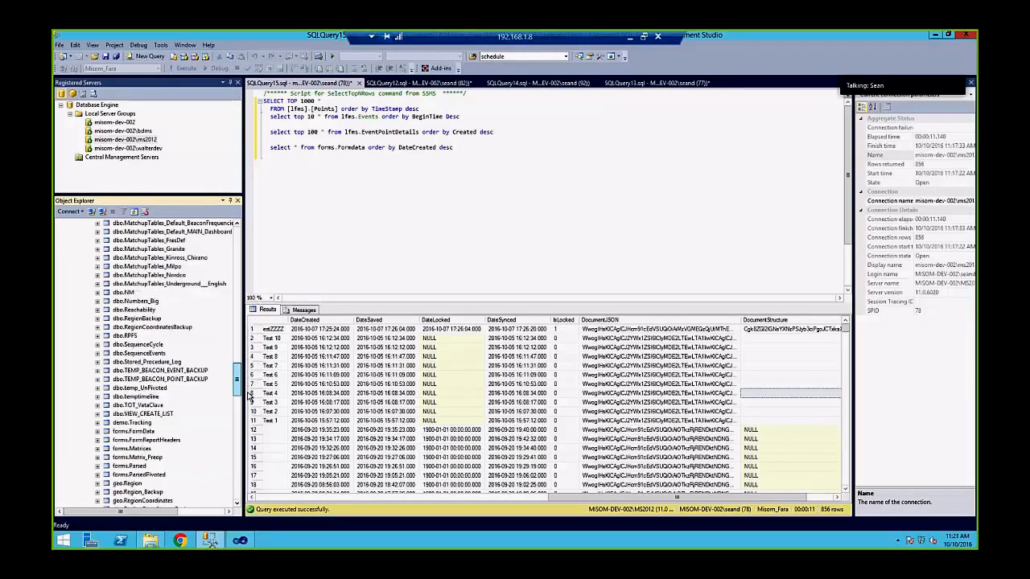
{"action": "scroll", "coordinate": [241, 386], "scroll_direction": "down", "scroll_amount": 9}
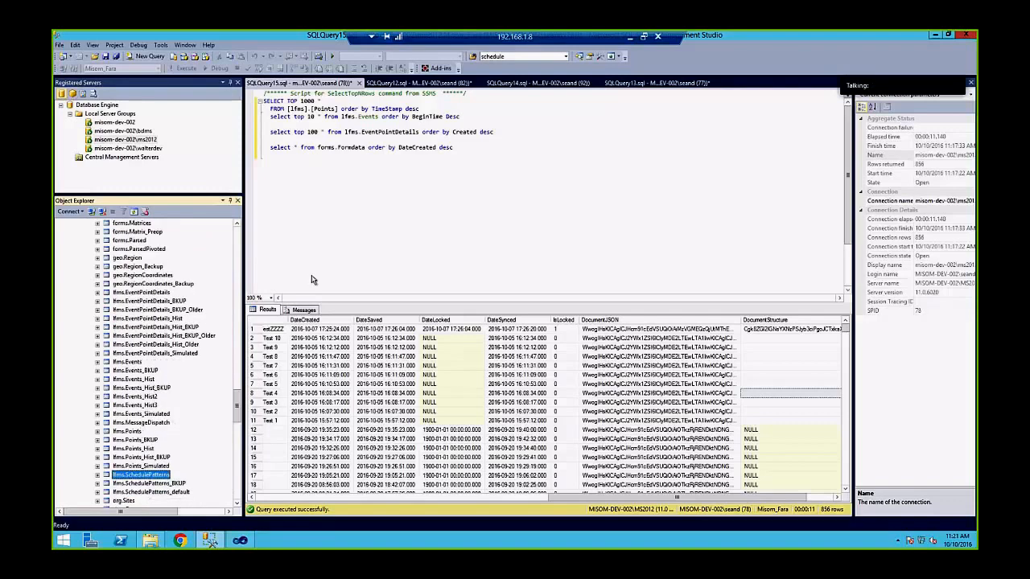
{"action": "left_click", "coordinate": [273, 124]}
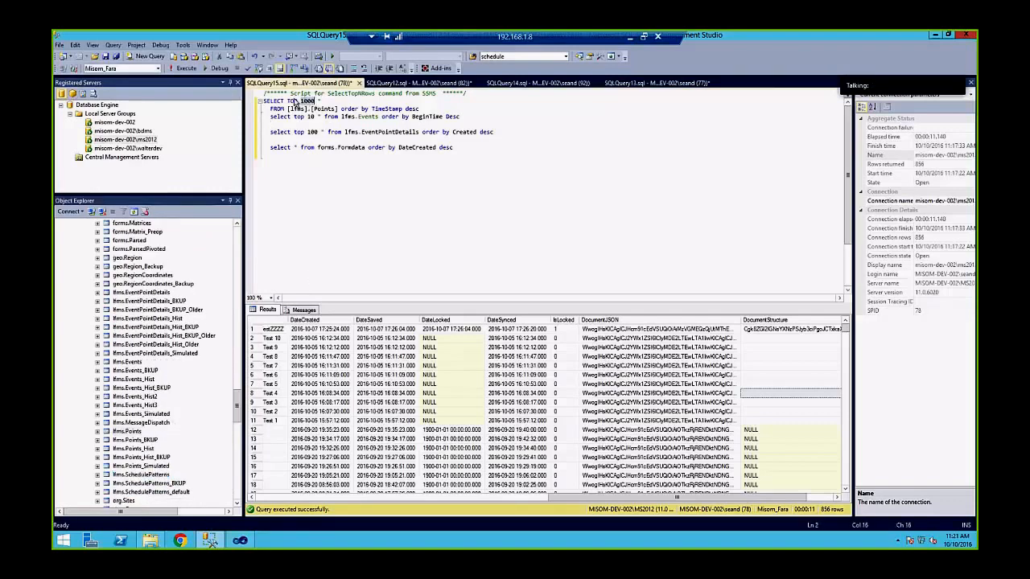
Remove TOP 1000 from the Points query and join the FROM clause onto the SELECT line
{"action": "left_click", "coordinate": [292, 100]}
{"action": "left_click_drag", "start_coordinate": [288, 100], "coordinate": [315, 99]}
{"action": "key", "text": "Delete"}
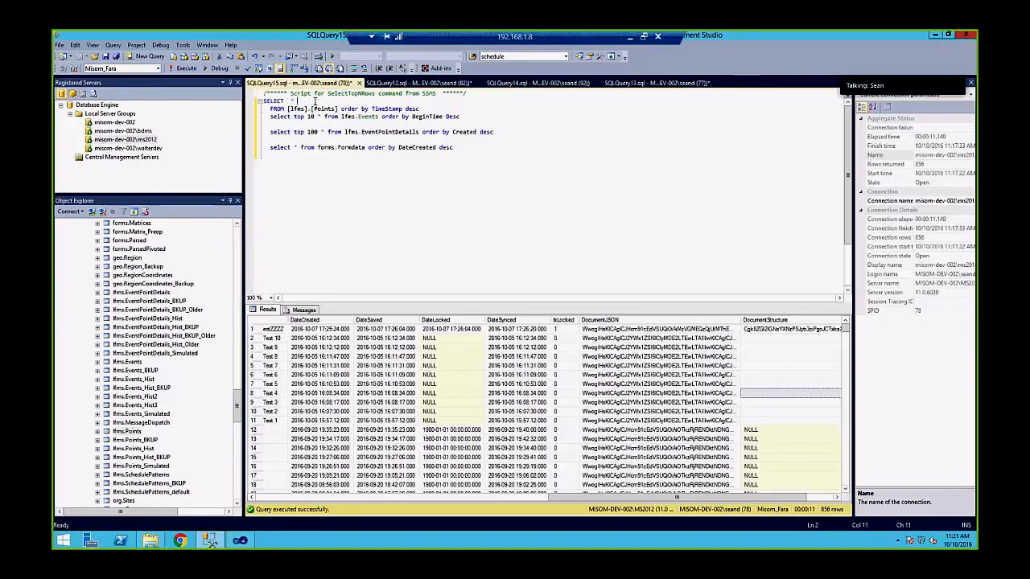
{"action": "key", "text": "Delete"}
{"action": "key", "text": "Return"}
{"action": "key", "text": "Return"}
{"action": "key", "text": "Return"}
{"action": "key", "text": "Up"}
{"action": "key", "text": "Up"}
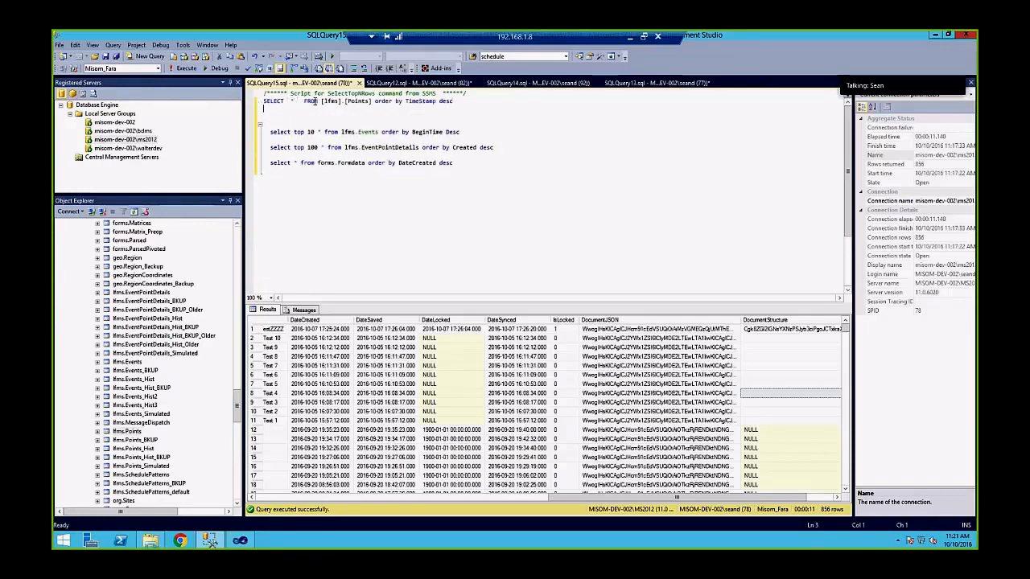
{"action": "key", "text": "Return"}
{"action": "key", "text": "Return"}
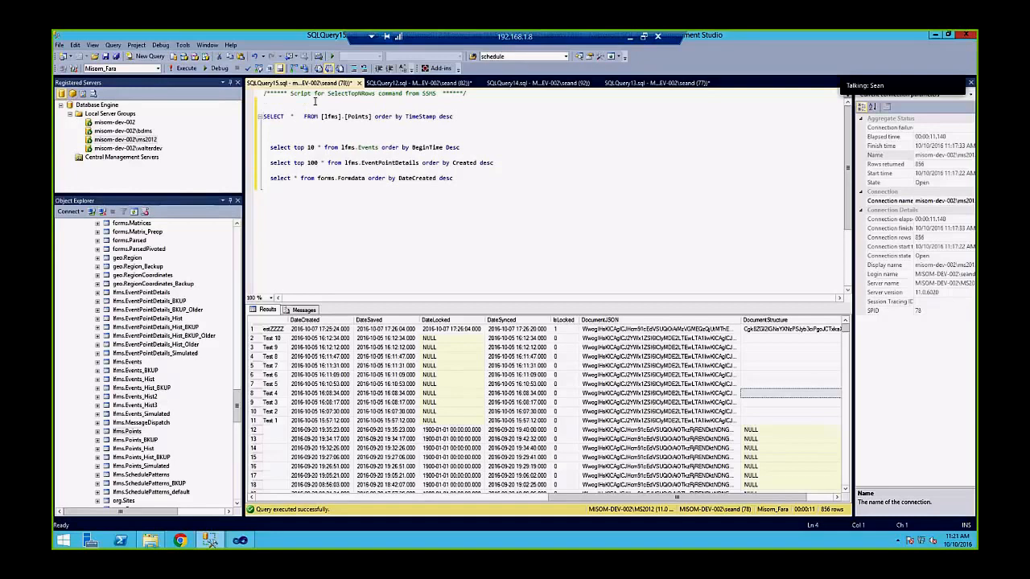
Select the whole SELECT * FROM [lfms].[Points] order by TimeStamp desc line and run it
{"action": "key", "text": "shift+Right"}
{"action": "key", "text": "shift+Right"}
{"action": "key", "text": "shift+Right"}
{"action": "key", "text": "shift+Right"}
{"action": "key", "text": "shift+Right"}
{"action": "key", "text": "shift+Right"}
{"action": "key", "text": "shift+Right"}
{"action": "key", "text": "shift+Right"}
{"action": "key", "text": "shift+Right"}
{"action": "key", "text": "shift+Right"}
{"action": "key", "text": "shift+Right"}
{"action": "key", "text": "shift+Right"}
{"action": "key", "text": "shift+Right"}
{"action": "key", "text": "shift+Right"}
{"action": "key", "text": "shift+Right"}
{"action": "key", "text": "shift+Right"}
{"action": "key", "text": "shift+Right"}
{"action": "key", "text": "shift+Right"}
{"action": "key", "text": "shift+Right"}
{"action": "key", "text": "shift+Right"}
{"action": "key", "text": "shift+Right"}
{"action": "key", "text": "shift+Right"}
{"action": "key", "text": "shift+Right"}
{"action": "key", "text": "shift+Right"}
{"action": "key", "text": "shift+Right"}
{"action": "key", "text": "shift+Right"}
{"action": "key", "text": "shift+Right"}
{"action": "key", "text": "shift+Right"}
{"action": "key", "text": "shift+Right"}
{"action": "key", "text": "shift+Right"}
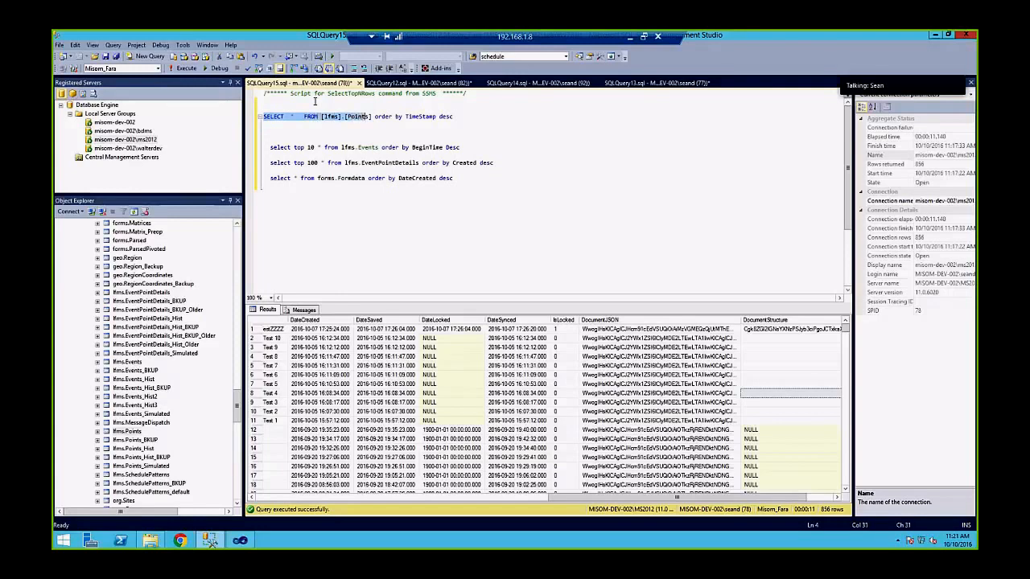
{"action": "key", "text": "shift+Right"}
{"action": "key", "text": "shift+Right"}
{"action": "key", "text": "shift+Right"}
{"action": "key", "text": "shift+Right"}
{"action": "key", "text": "shift+End"}
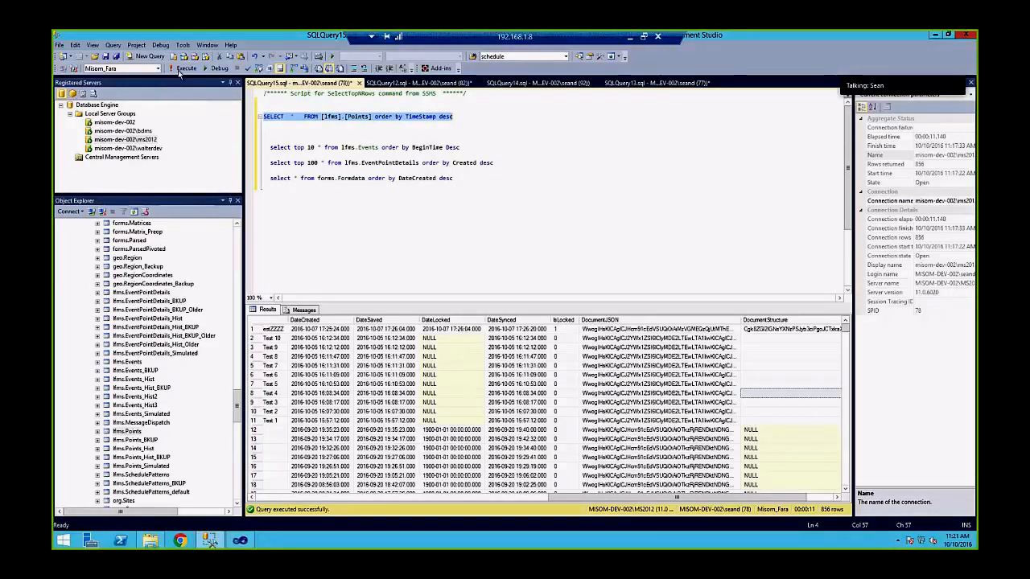
{"action": "key", "text": "F5"}
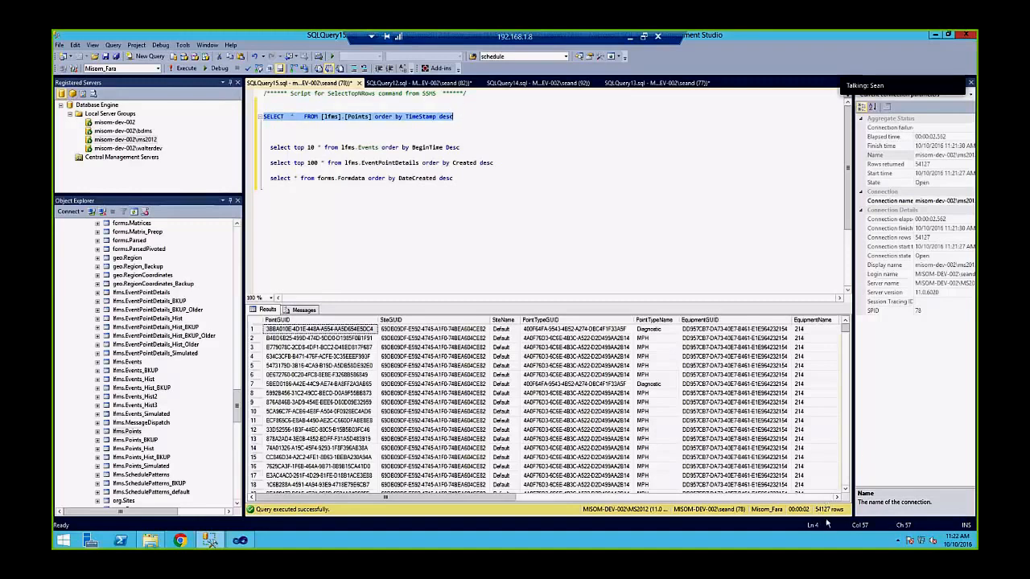
Duplicate the Points query line onto a new line below it
{"action": "left_click", "coordinate": [466, 116]}
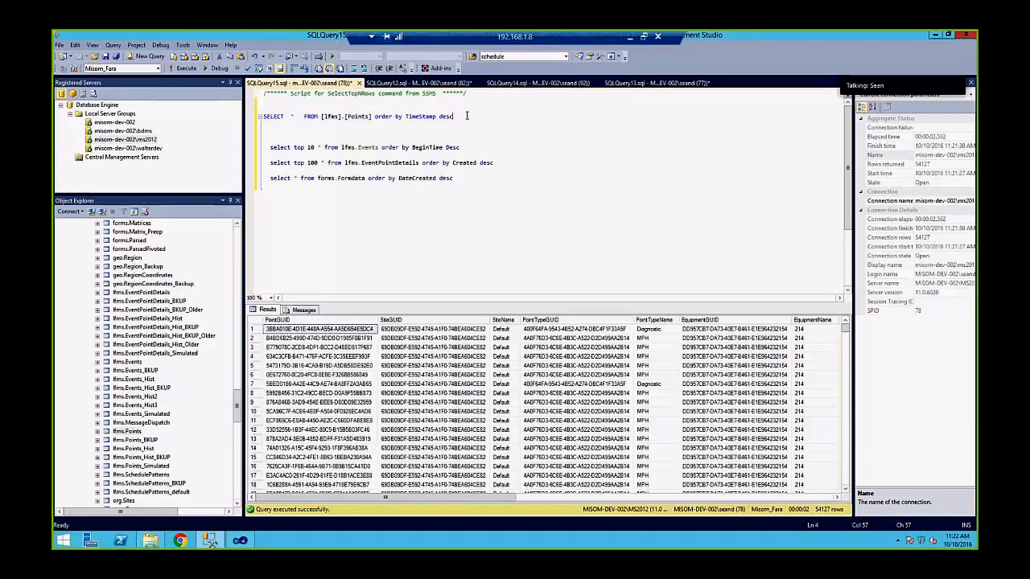
{"action": "key", "text": "shift+Home"}
{"action": "key", "text": "ctrl+c"}
{"action": "key", "text": "End"}
{"action": "key", "text": "Return"}
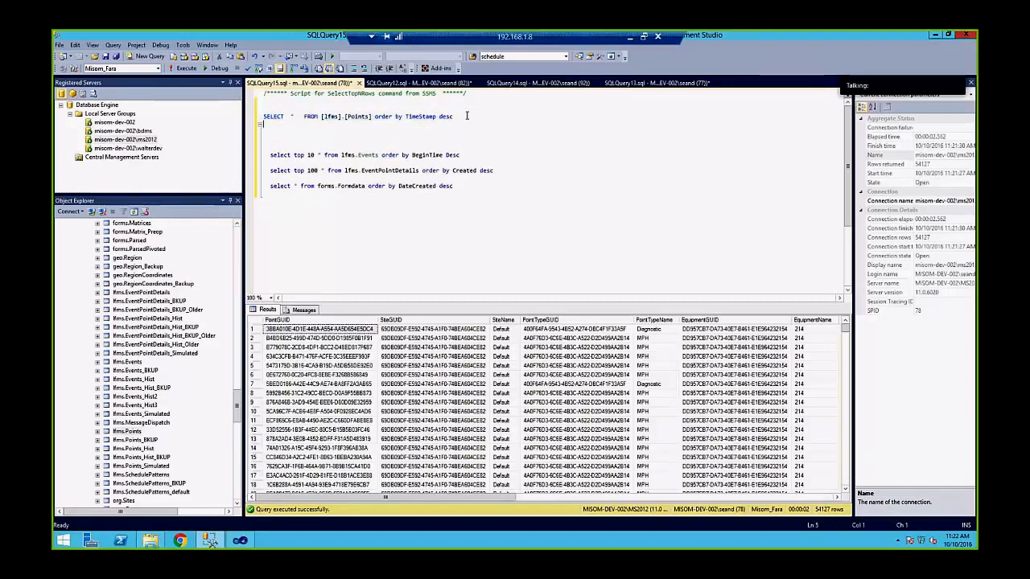
{"action": "key", "text": "ctrl+v"}
Change the copy's table to lfms.Points_Hist and execute only that query line
{"action": "key", "text": "Left"}
{"action": "key", "text": "Left"}
{"action": "key", "text": "Left"}
{"action": "key", "text": "Left"}
{"action": "key", "text": "Left"}
{"action": "key", "text": "Left"}
{"action": "key", "text": "Left"}
{"action": "key", "text": "Left"}
{"action": "key", "text": "Left"}
{"action": "key", "text": "Left"}
{"action": "key", "text": "Left"}
{"action": "key", "text": "Left"}
{"action": "key", "text": "Left"}
{"action": "key", "text": "Left"}
{"action": "key", "text": "Left"}
{"action": "key", "text": "Left"}
{"action": "key", "text": "Left"}
{"action": "key", "text": "Left"}
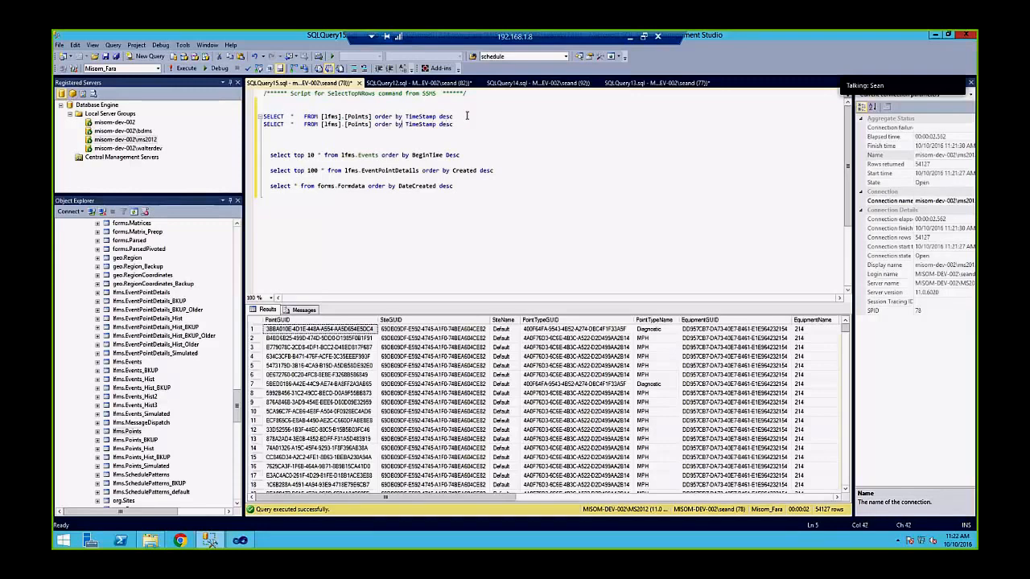
{"action": "key", "text": "Left"}
{"action": "key", "text": "Left"}
{"action": "key", "text": "Left"}
{"action": "key", "text": "Left"}
{"action": "type", "text": "_"}
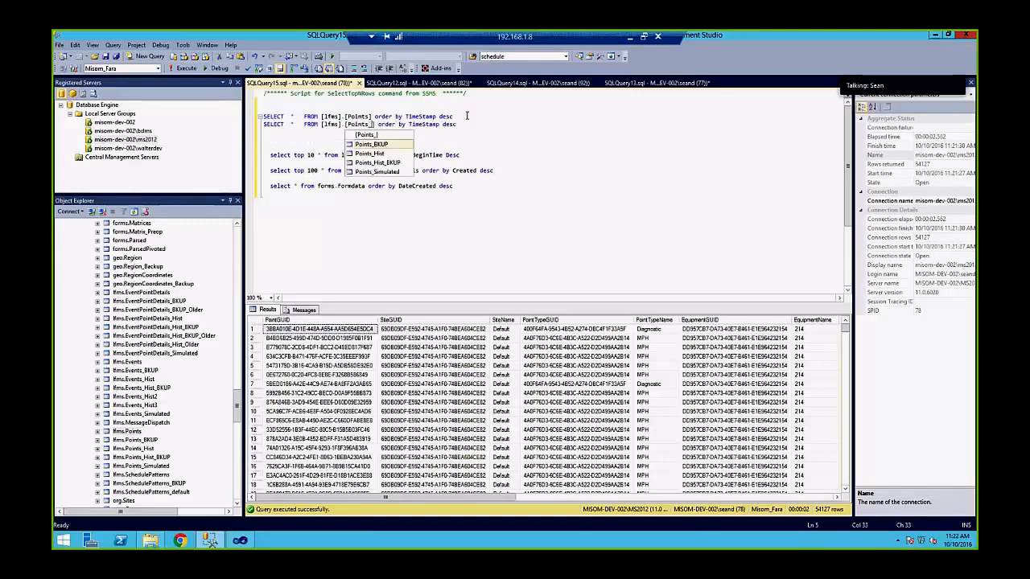
{"action": "key", "text": "Down"}
{"action": "key", "text": "Tab"}
{"action": "key", "text": "Home"}
{"action": "key", "text": "shift+End"}
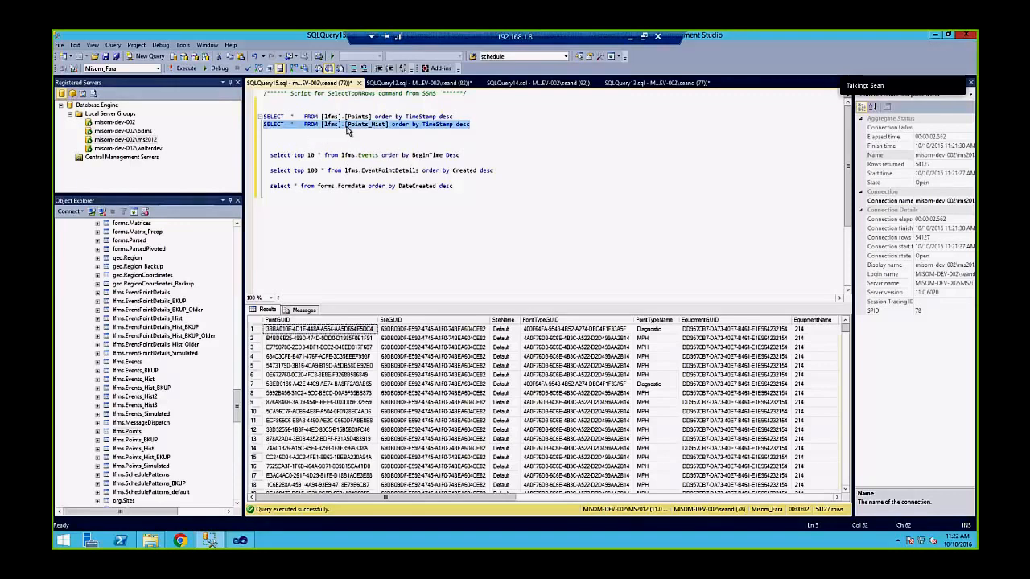
{"action": "left_click", "coordinate": [181, 68]}
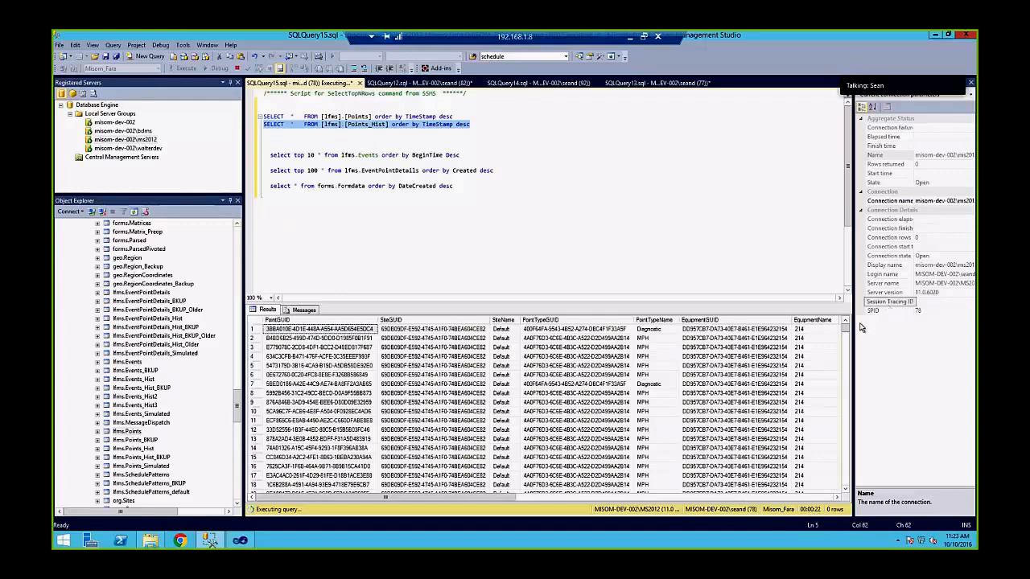
While the query runs, scroll Object Explorer down and expand Programmability to reveal Stored Procedures
{"action": "left_click_drag", "start_coordinate": [855, 402], "coordinate": [849, 309]}
{"action": "left_click_drag", "start_coordinate": [237, 401], "coordinate": [241, 439]}
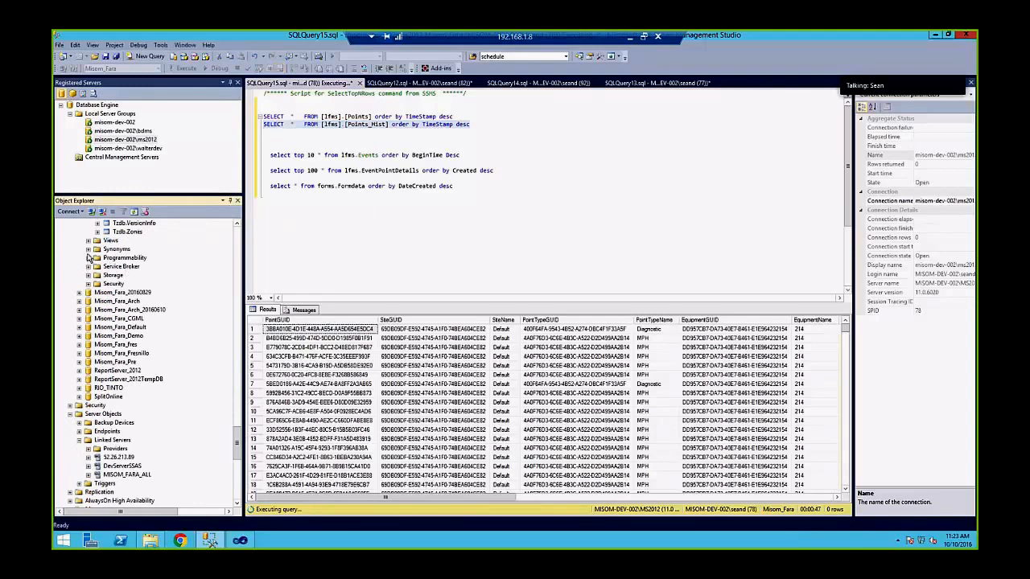
{"action": "left_click", "coordinate": [89, 257]}
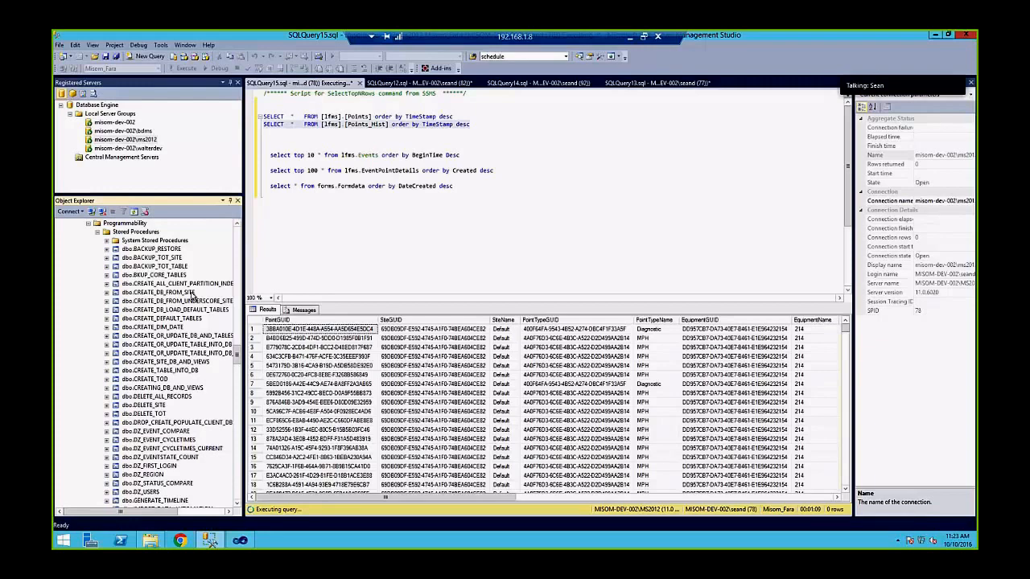
{"action": "left_click", "coordinate": [141, 258]}
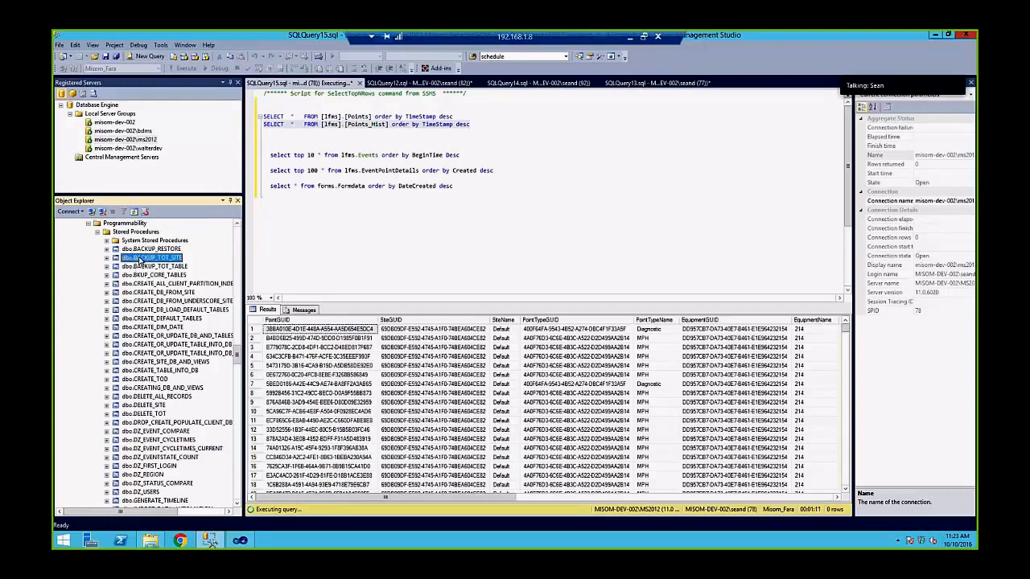
{"action": "scroll", "coordinate": [159, 271], "scroll_direction": "down", "scroll_amount": 2}
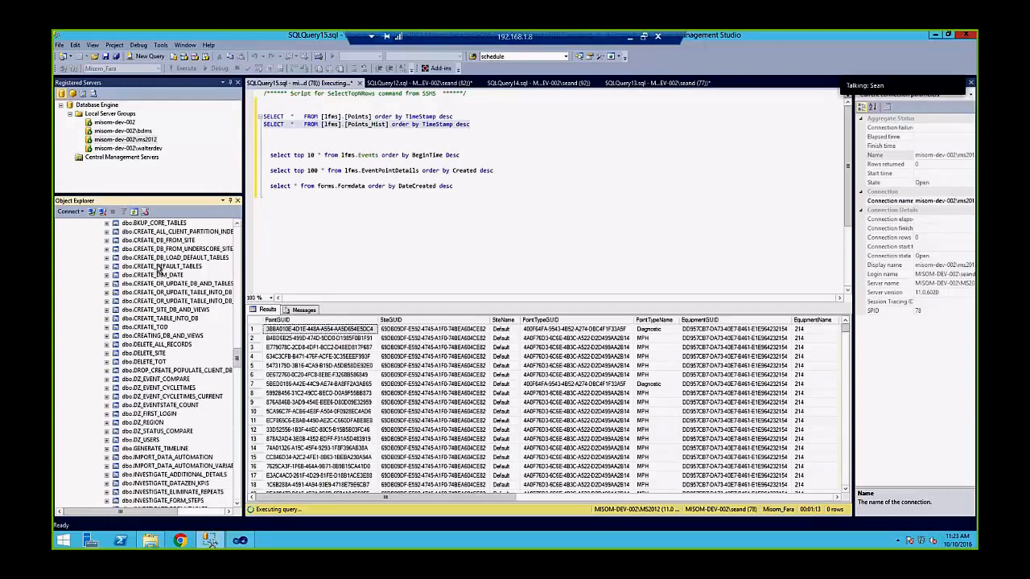
{"action": "scroll", "coordinate": [159, 271], "scroll_direction": "down", "scroll_amount": 1}
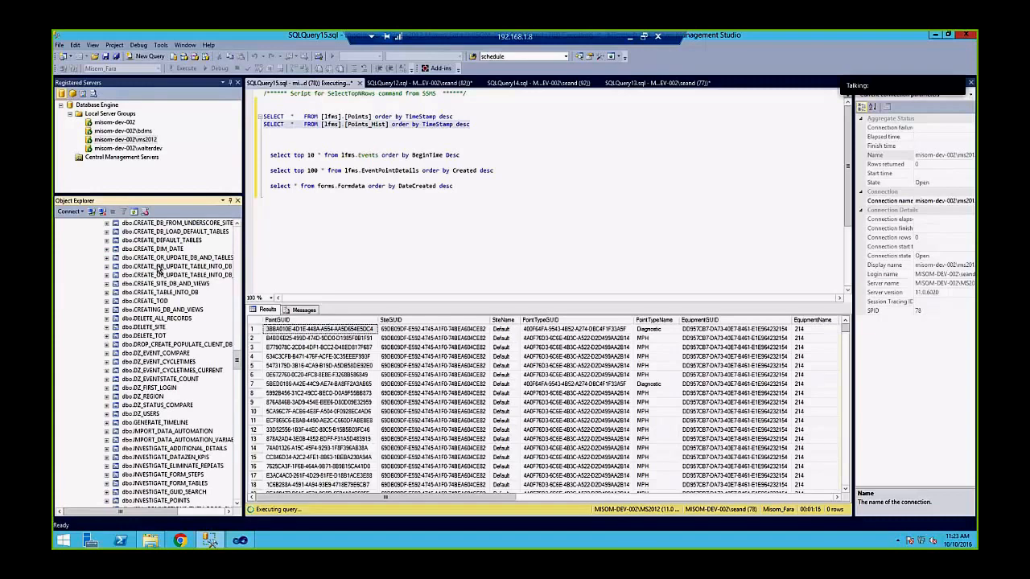
{"action": "scroll", "coordinate": [159, 268], "scroll_direction": "down", "scroll_amount": 3}
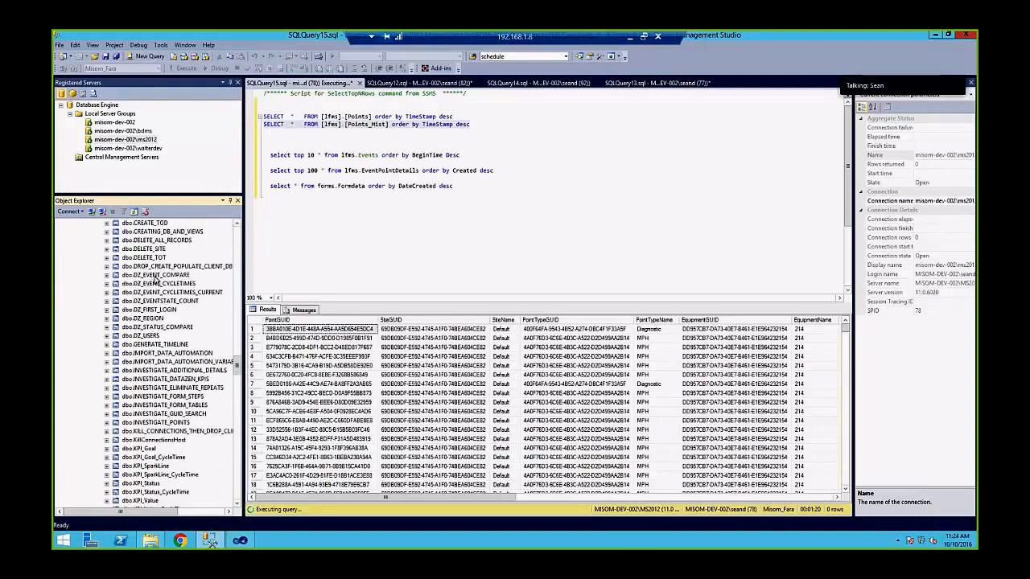
{"action": "scroll", "coordinate": [157, 280], "scroll_direction": "down", "scroll_amount": 2}
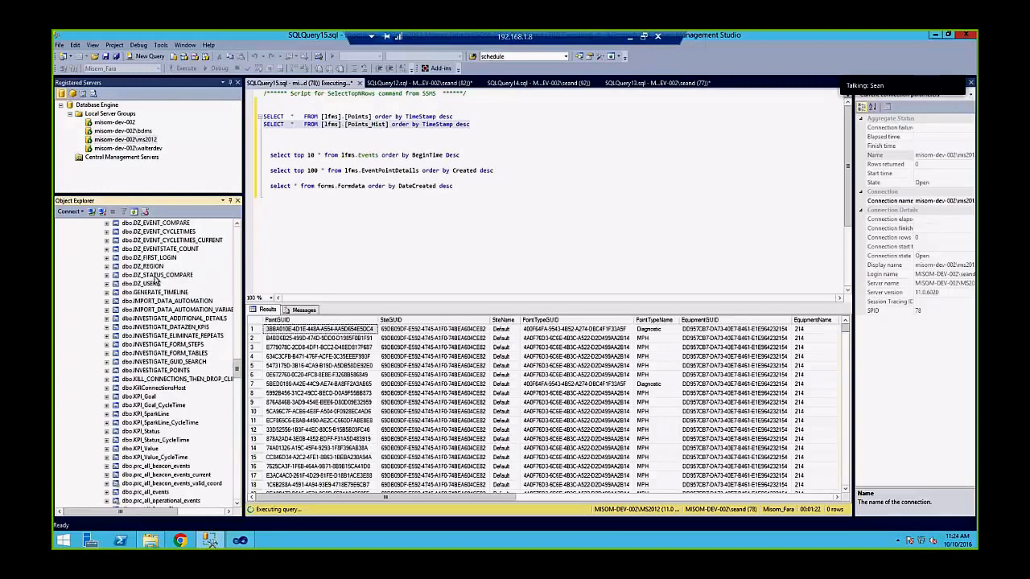
{"action": "scroll", "coordinate": [156, 280], "scroll_direction": "down", "scroll_amount": 1}
{"action": "left_click", "coordinate": [151, 277]}
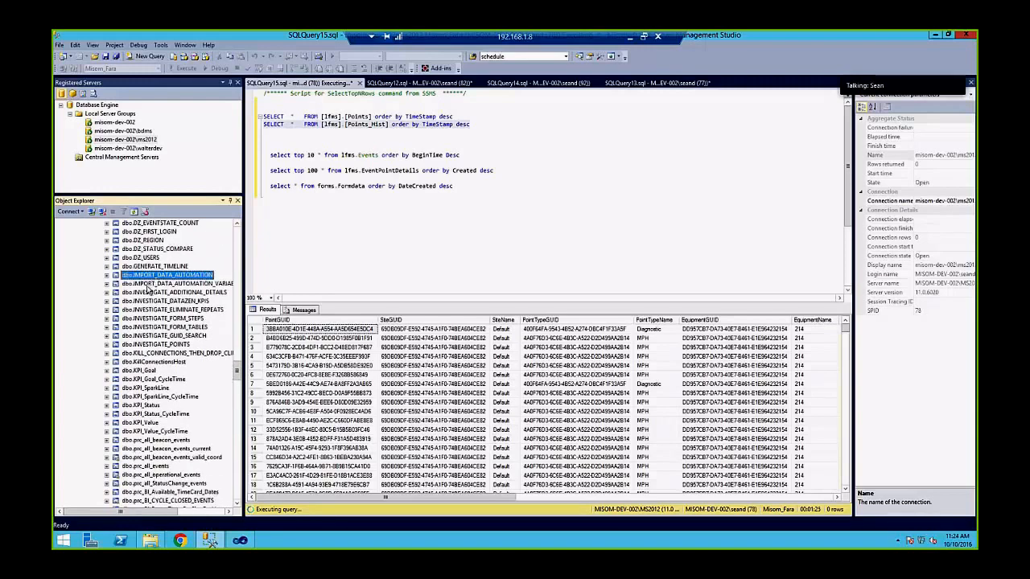
{"action": "left_click", "coordinate": [148, 284]}
{"action": "left_click", "coordinate": [156, 276]}
{"action": "left_click", "coordinate": [159, 283]}
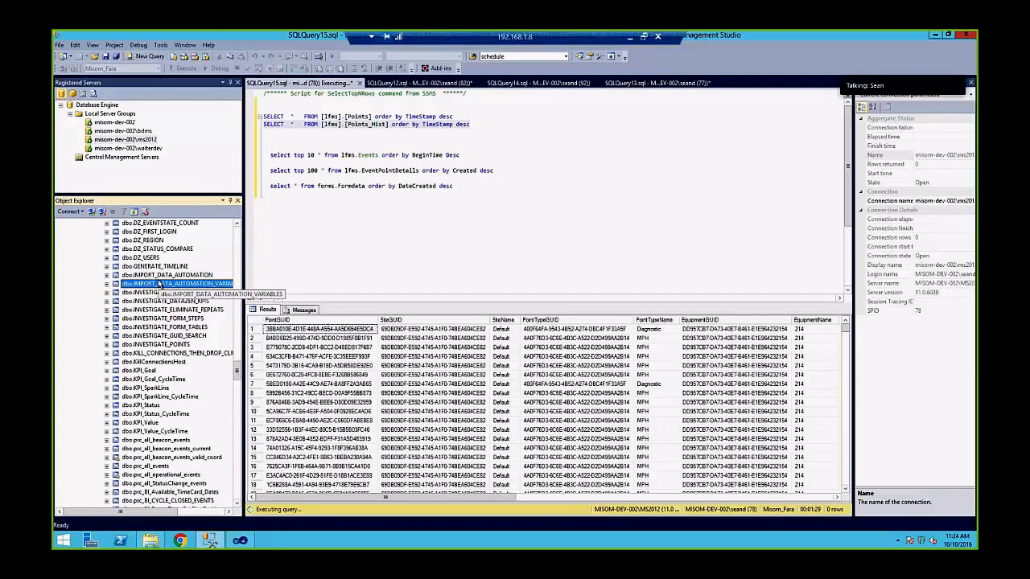
{"action": "left_click", "coordinate": [159, 276]}
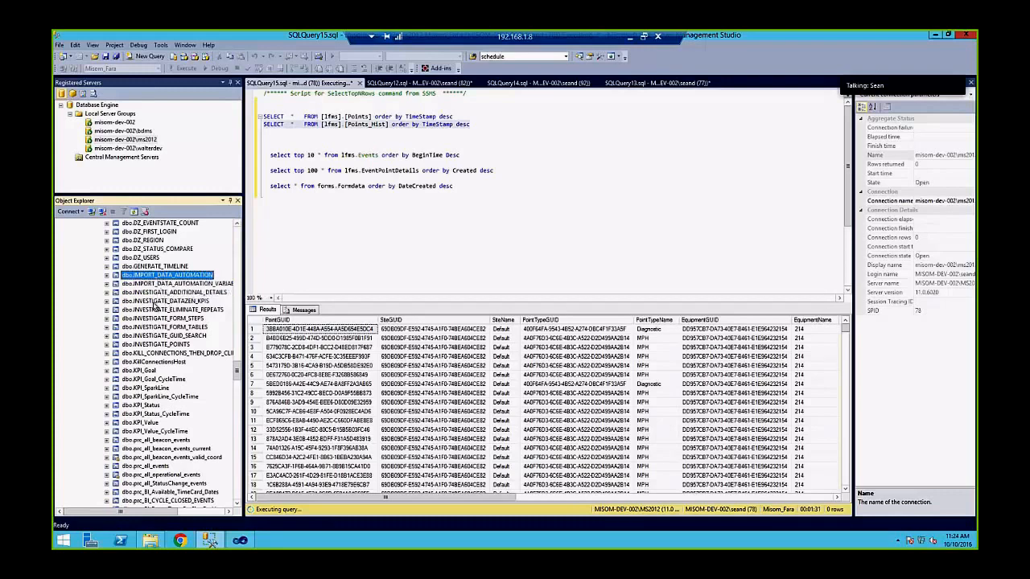
{"action": "left_click", "coordinate": [156, 302]}
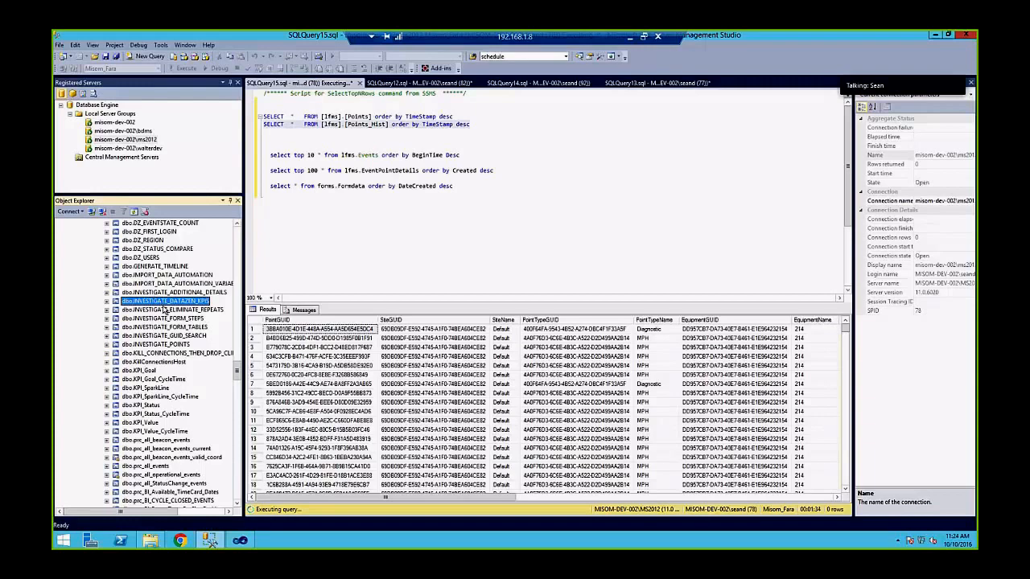
{"action": "left_click", "coordinate": [170, 310]}
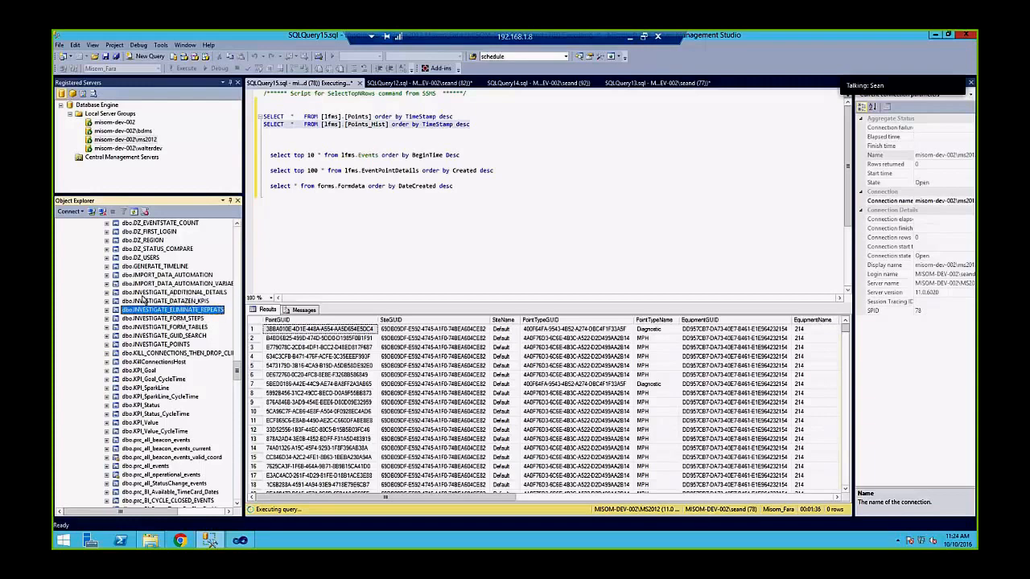
{"action": "left_click", "coordinate": [161, 319]}
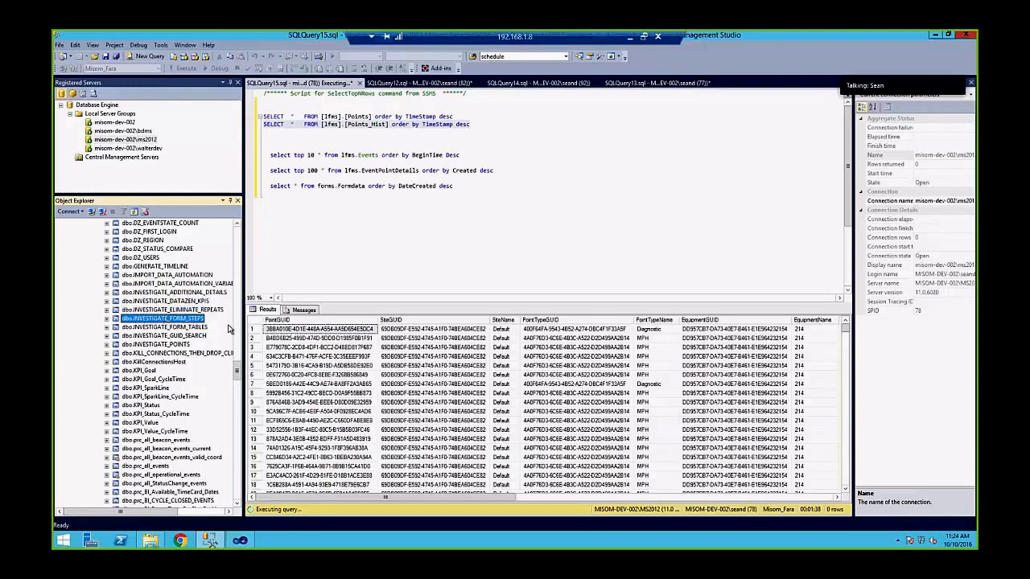
{"action": "scroll", "coordinate": [165, 312], "scroll_direction": "down", "scroll_amount": 6}
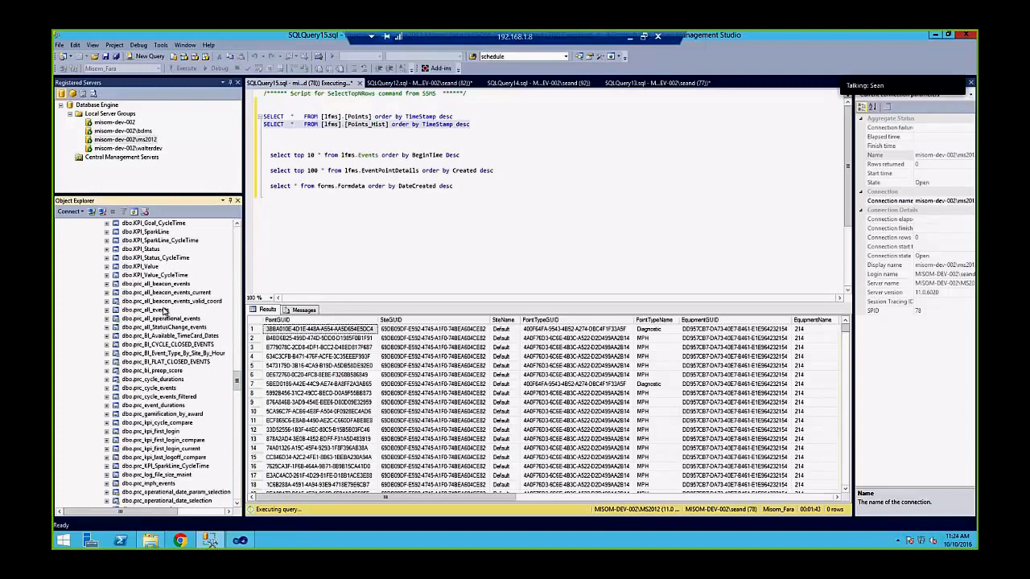
{"action": "scroll", "coordinate": [163, 311], "scroll_direction": "up", "scroll_amount": 3}
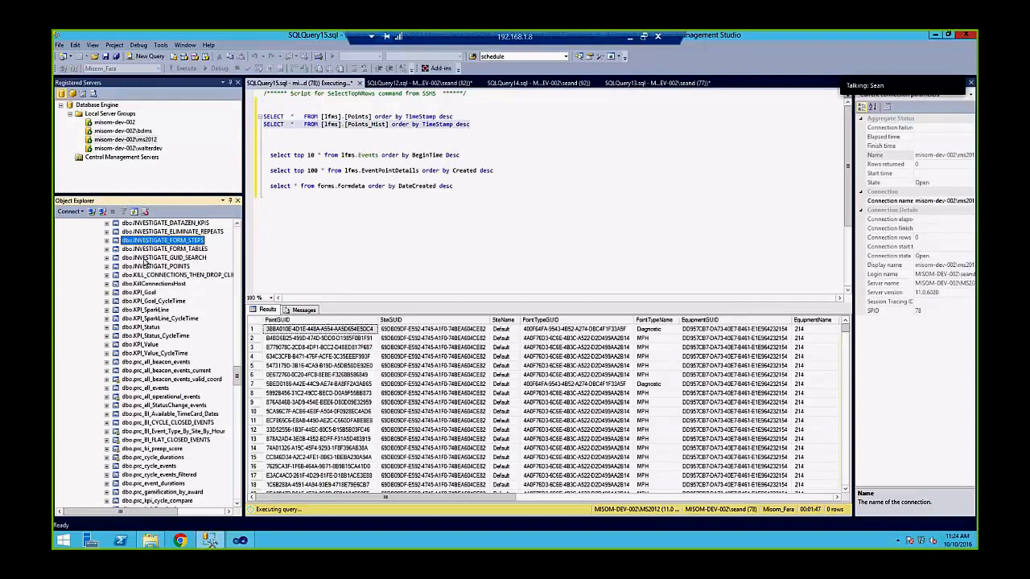
{"action": "scroll", "coordinate": [144, 261], "scroll_direction": "up", "scroll_amount": 2}
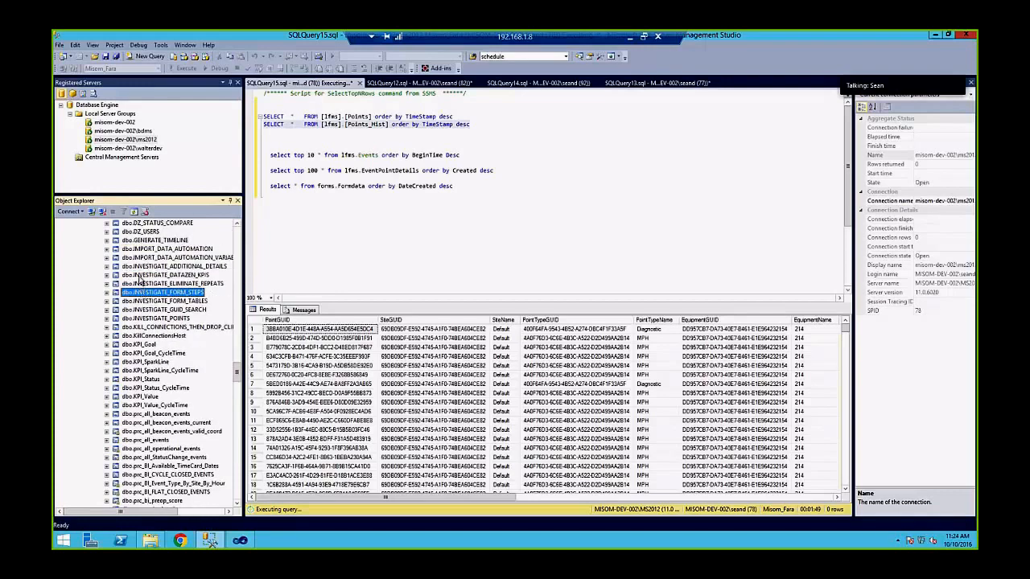
{"action": "left_click", "coordinate": [163, 278]}
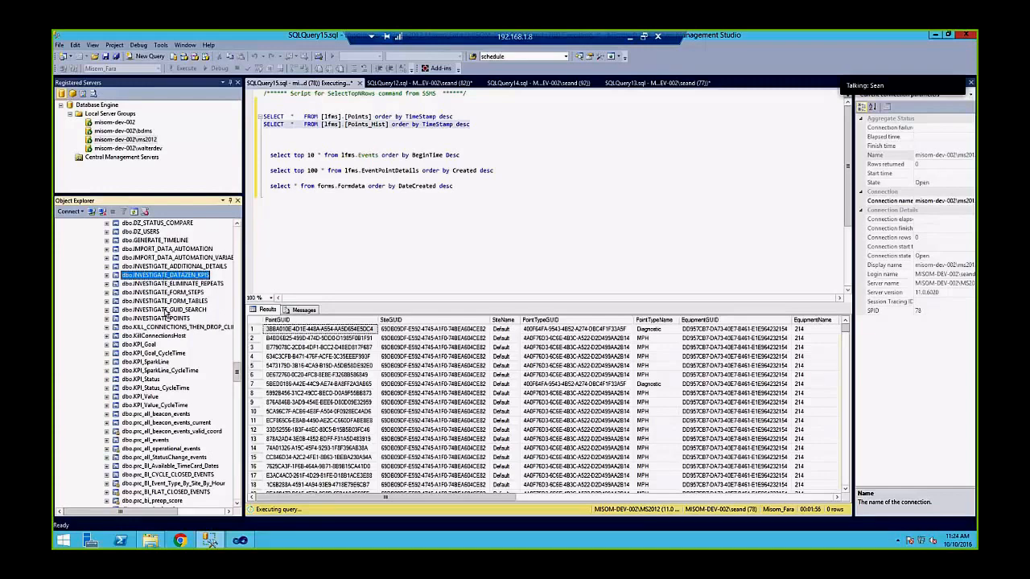
{"action": "scroll", "coordinate": [155, 285], "scroll_direction": "down", "scroll_amount": 2}
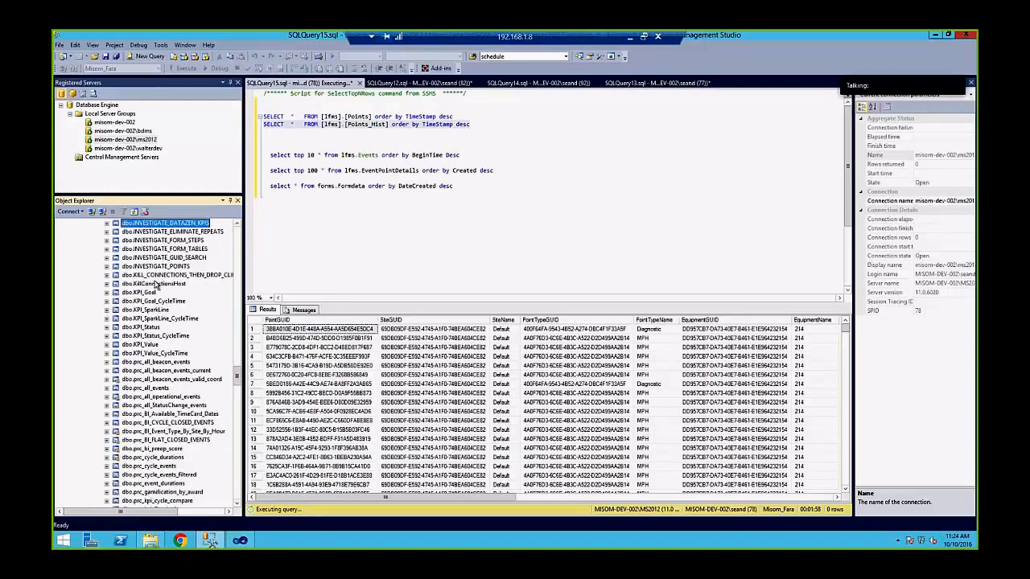
{"action": "scroll", "coordinate": [155, 285], "scroll_direction": "up", "scroll_amount": 1}
{"action": "scroll", "coordinate": [157, 285], "scroll_direction": "down", "scroll_amount": 5}
{"action": "scroll", "coordinate": [156, 285], "scroll_direction": "down", "scroll_amount": 7}
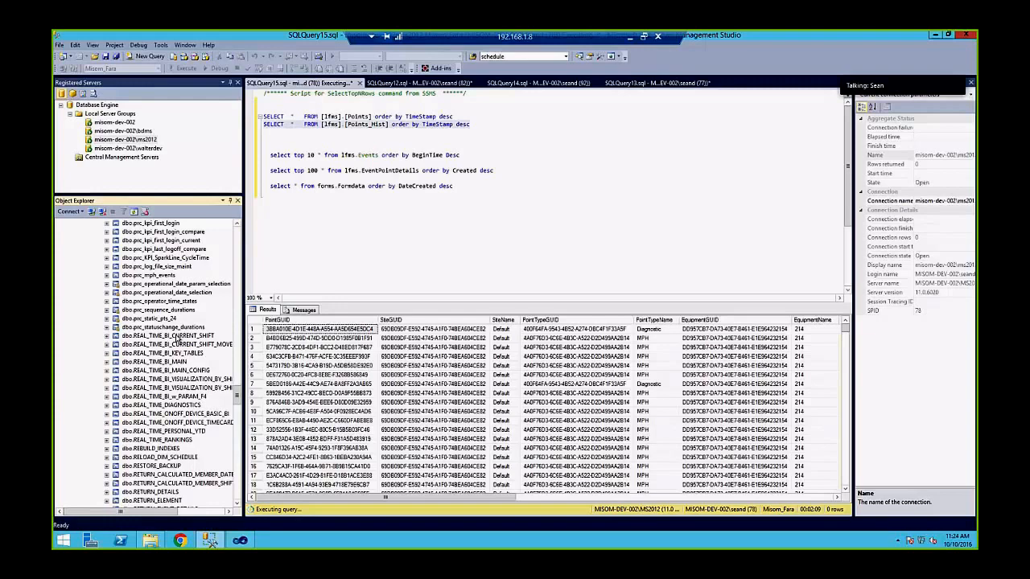
{"action": "scroll", "coordinate": [175, 338], "scroll_direction": "down", "scroll_amount": 6}
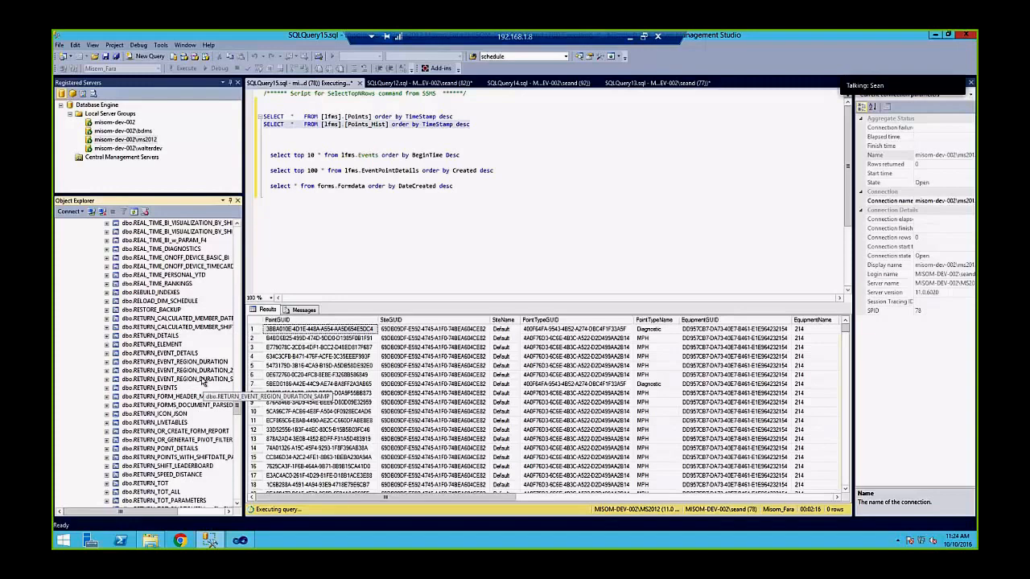
{"action": "scroll", "coordinate": [202, 382], "scroll_direction": "down", "scroll_amount": 6}
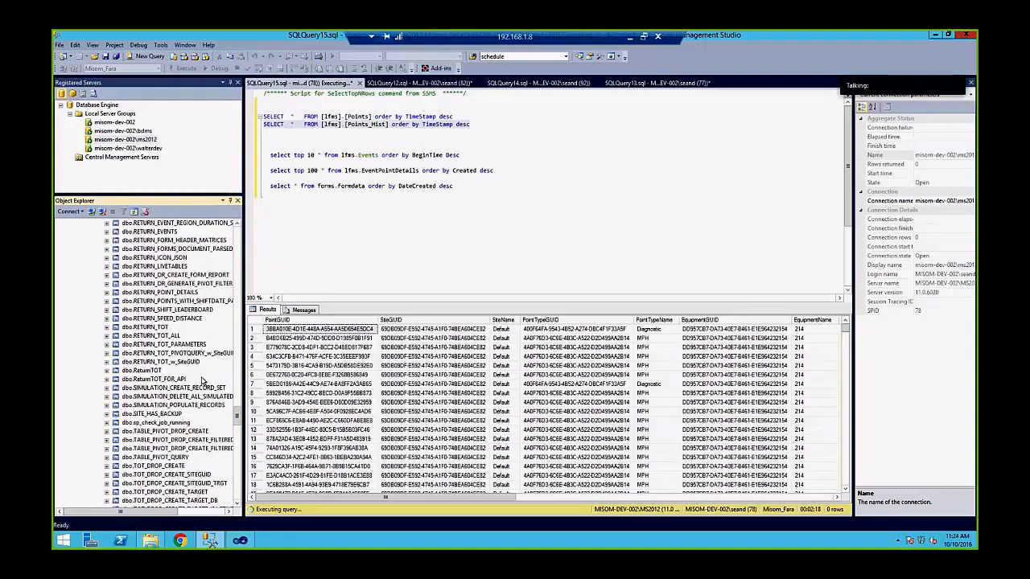
{"action": "scroll", "coordinate": [203, 383], "scroll_direction": "down", "scroll_amount": 6}
{"action": "scroll", "coordinate": [203, 382], "scroll_direction": "down", "scroll_amount": 5}
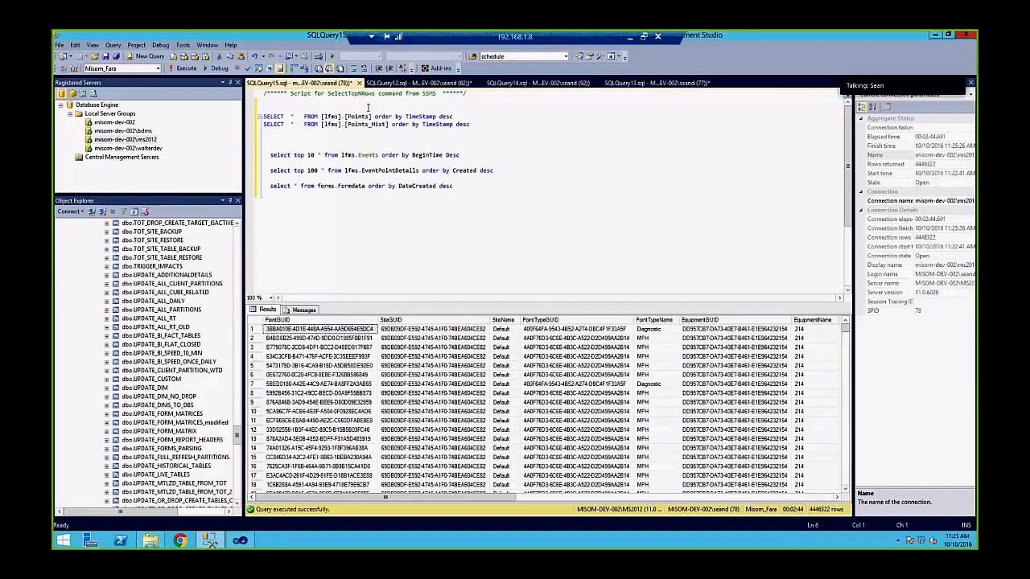
Select line 2, the Points_Hist SELECT statement, by itself in the editor
{"action": "mouse_move", "coordinate": [355, 124]}
{"action": "left_click_drag", "start_coordinate": [263, 125], "coordinate": [513, 128]}
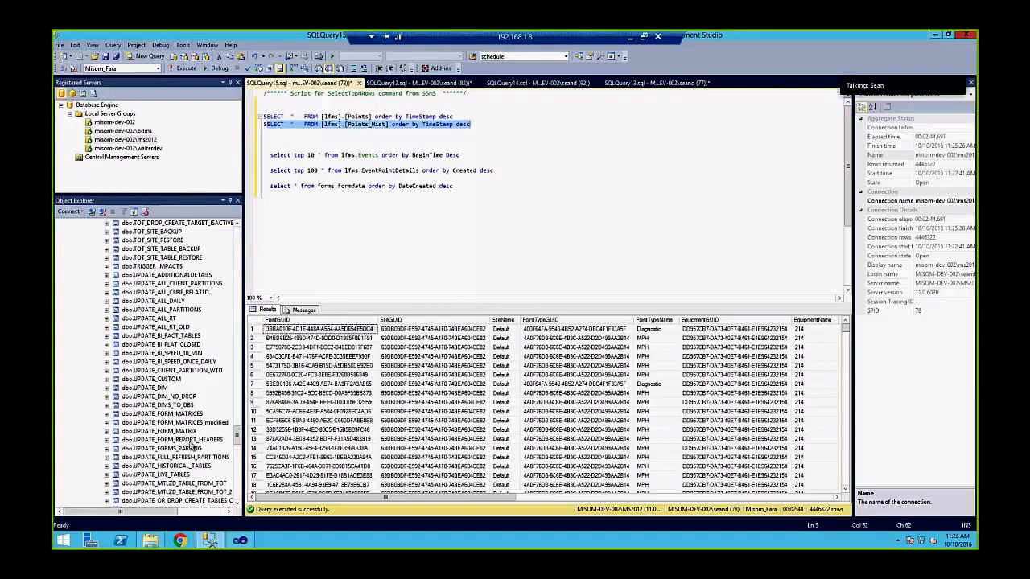
{"action": "left_click", "coordinate": [237, 435]}
{"action": "left_click_drag", "start_coordinate": [237, 435], "coordinate": [236, 238]}
{"action": "left_click", "coordinate": [141, 303]}
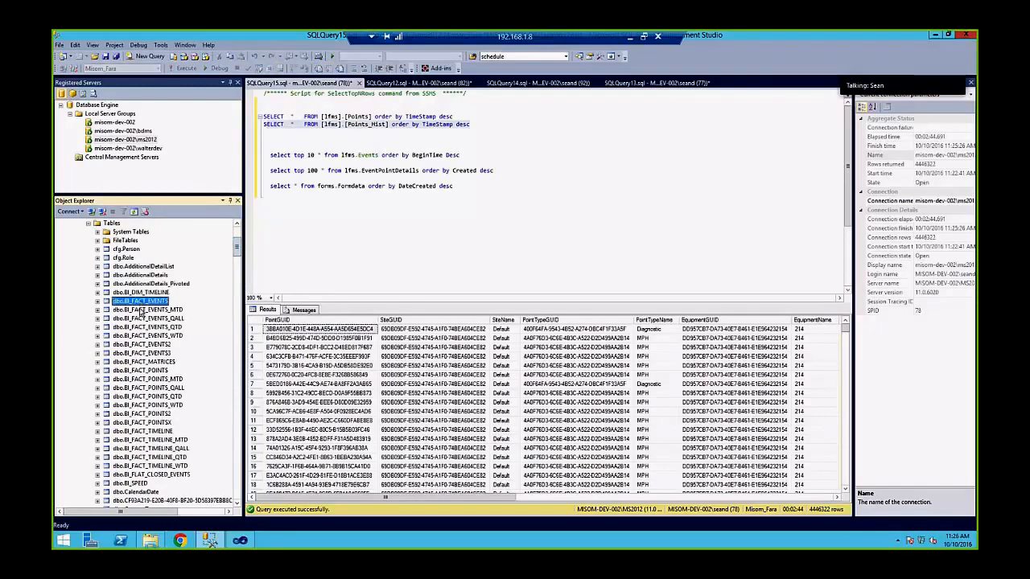
{"action": "left_click", "coordinate": [142, 310]}
{"action": "left_click", "coordinate": [142, 320]}
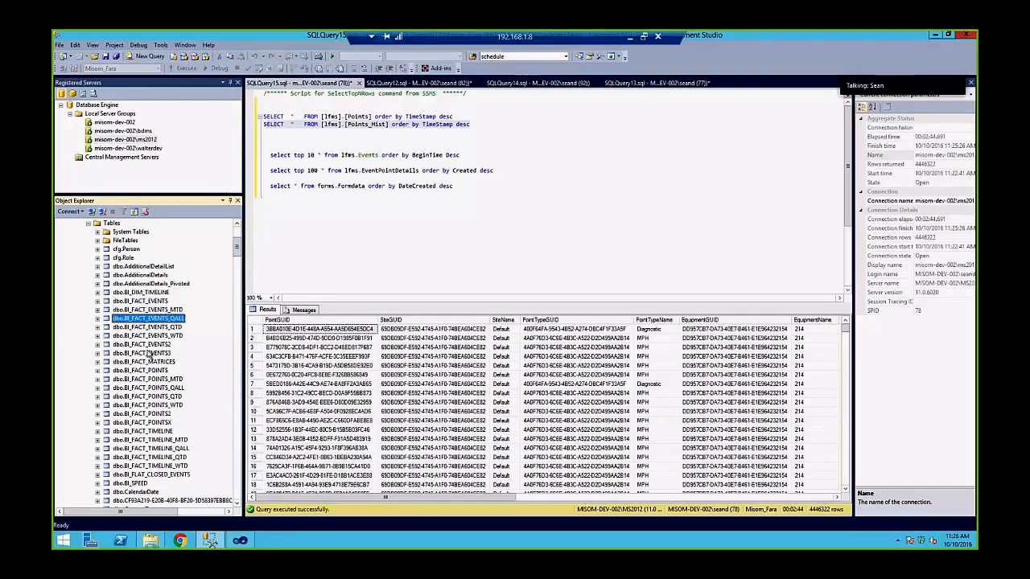
{"action": "scroll", "coordinate": [145, 348], "scroll_direction": "down", "scroll_amount": 7}
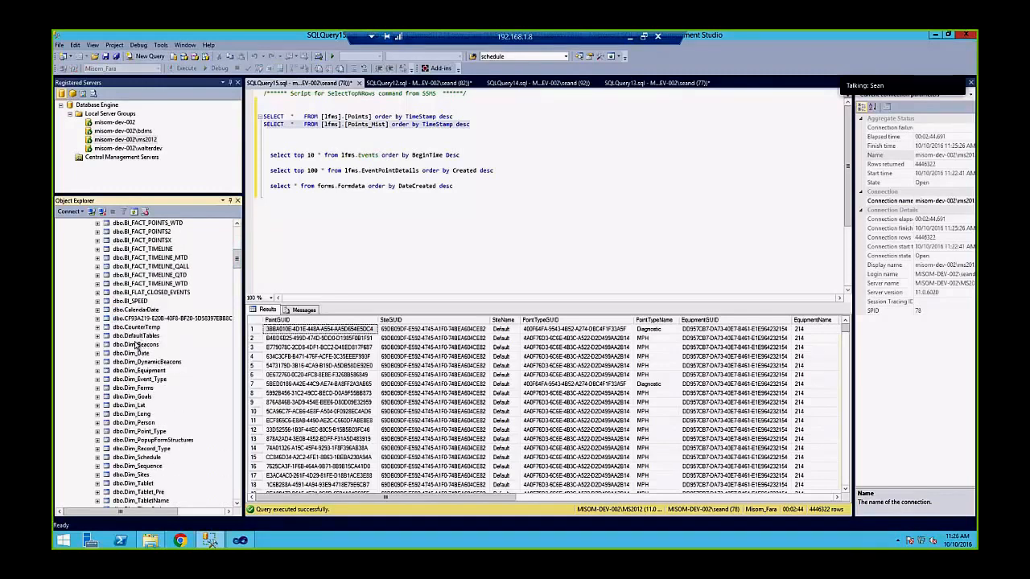
{"action": "scroll", "coordinate": [142, 343], "scroll_direction": "up", "scroll_amount": 5}
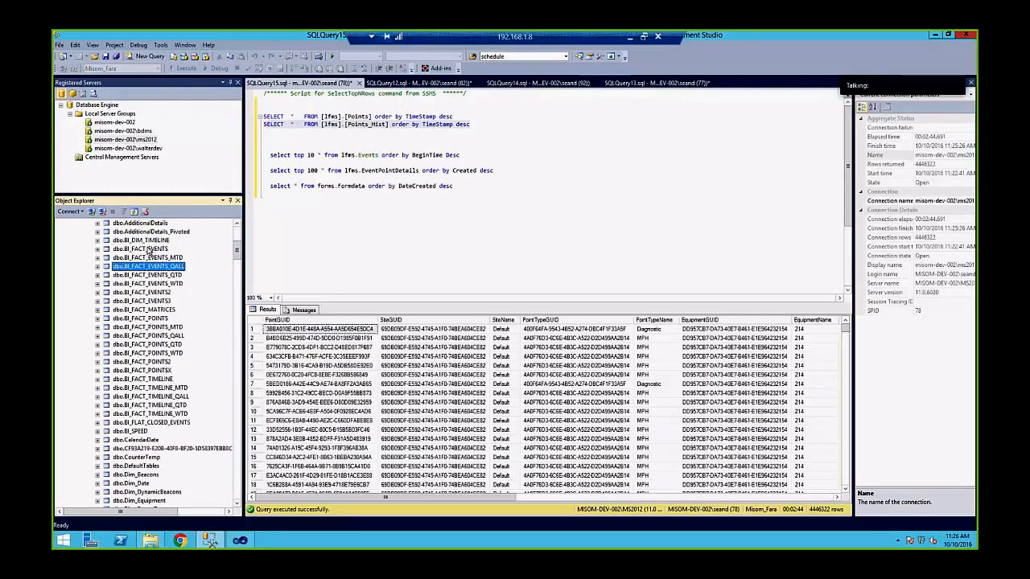
{"action": "left_click", "coordinate": [148, 250]}
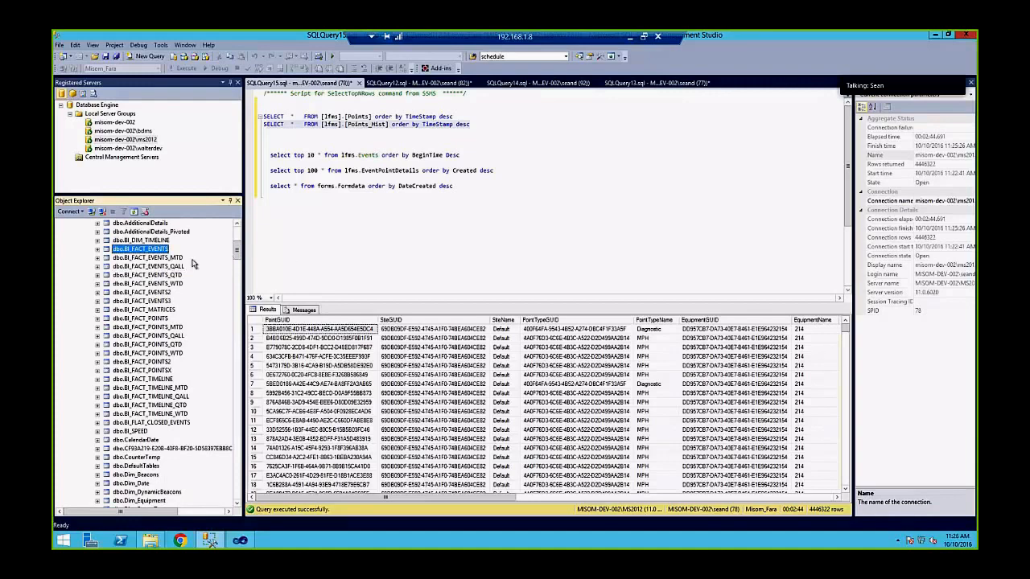
{"action": "scroll", "coordinate": [142, 251], "scroll_direction": "down", "scroll_amount": 8}
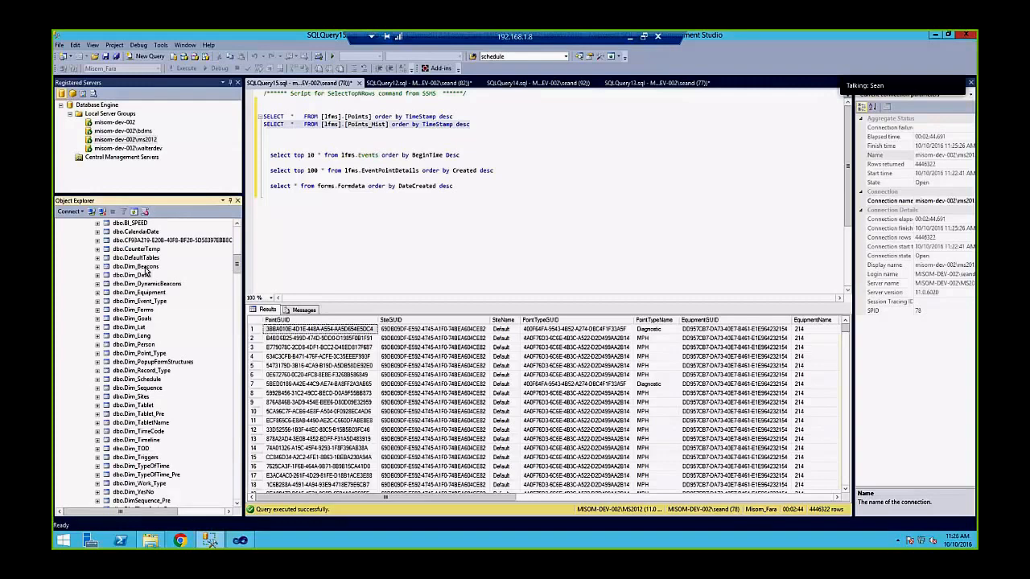
{"action": "left_click", "coordinate": [236, 287]}
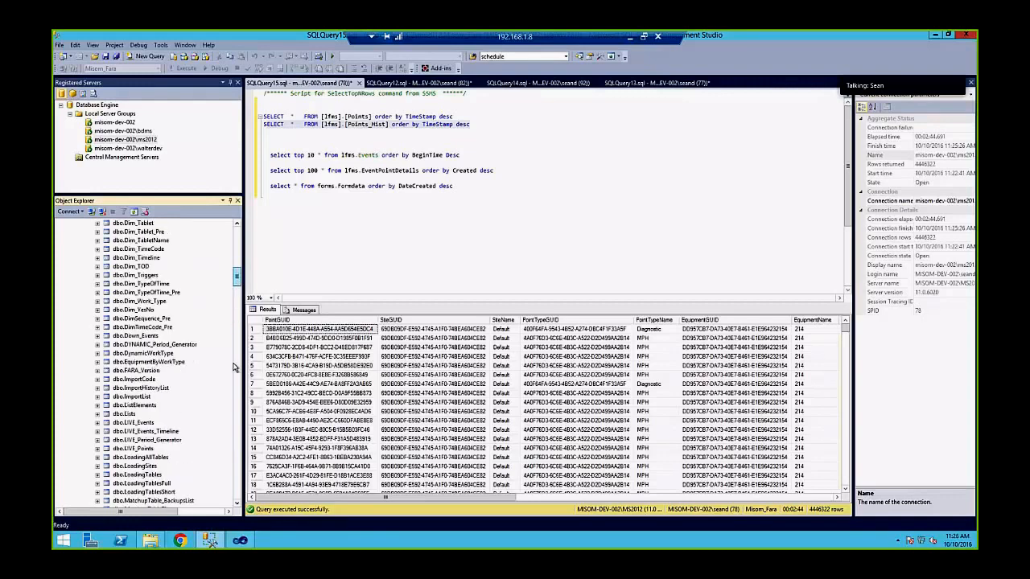
{"action": "left_click_drag", "start_coordinate": [234, 422], "coordinate": [234, 440]}
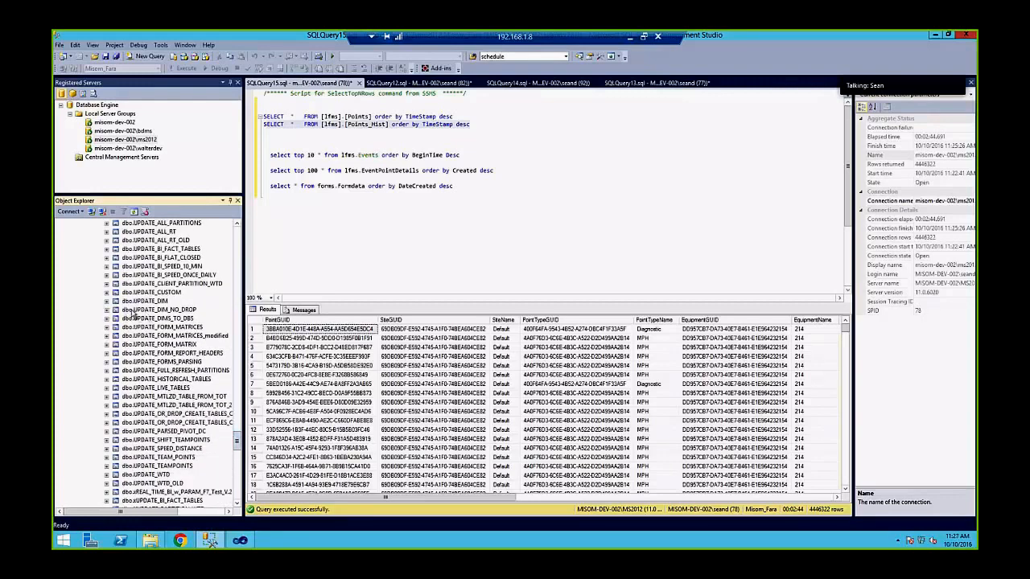